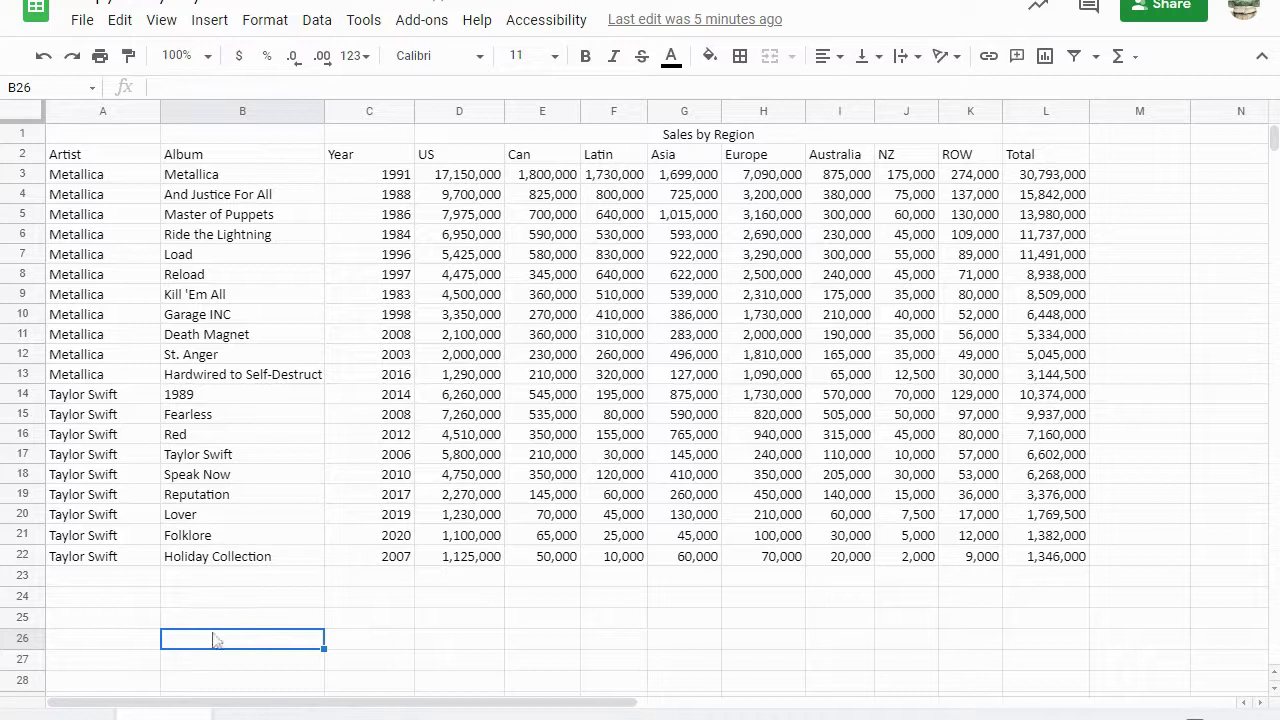
Label B26 'Total' and start a D26 formula adding D3 through D12 cell by cell.
{"action": "type", "text": "Tot"}
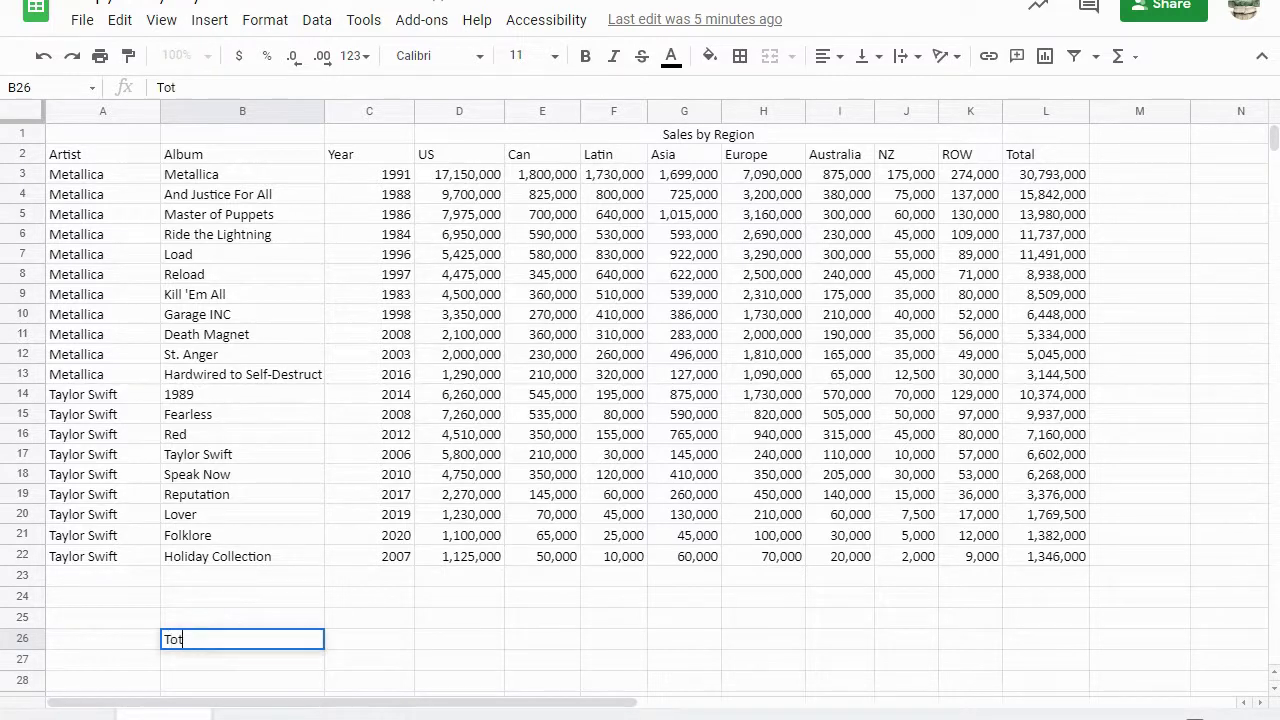
{"action": "type", "text": "al"}
{"action": "left_click", "coordinate": [473, 650]}
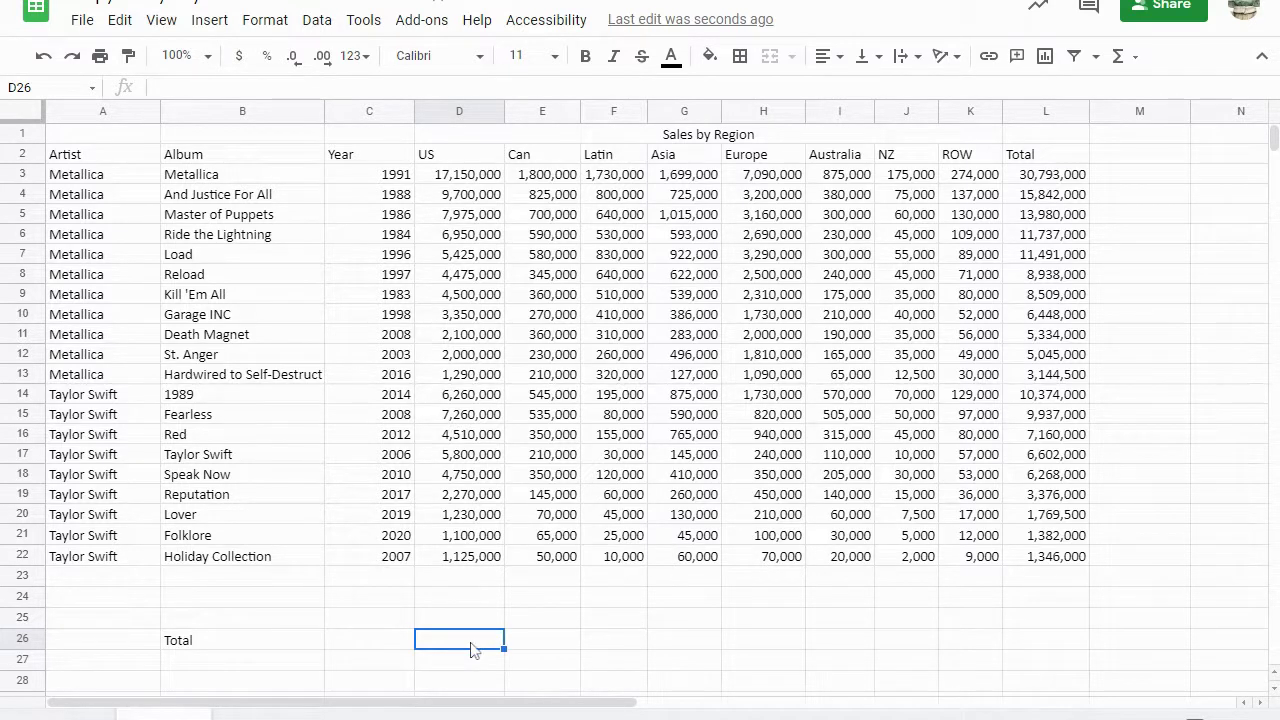
{"action": "type", "text": "="}
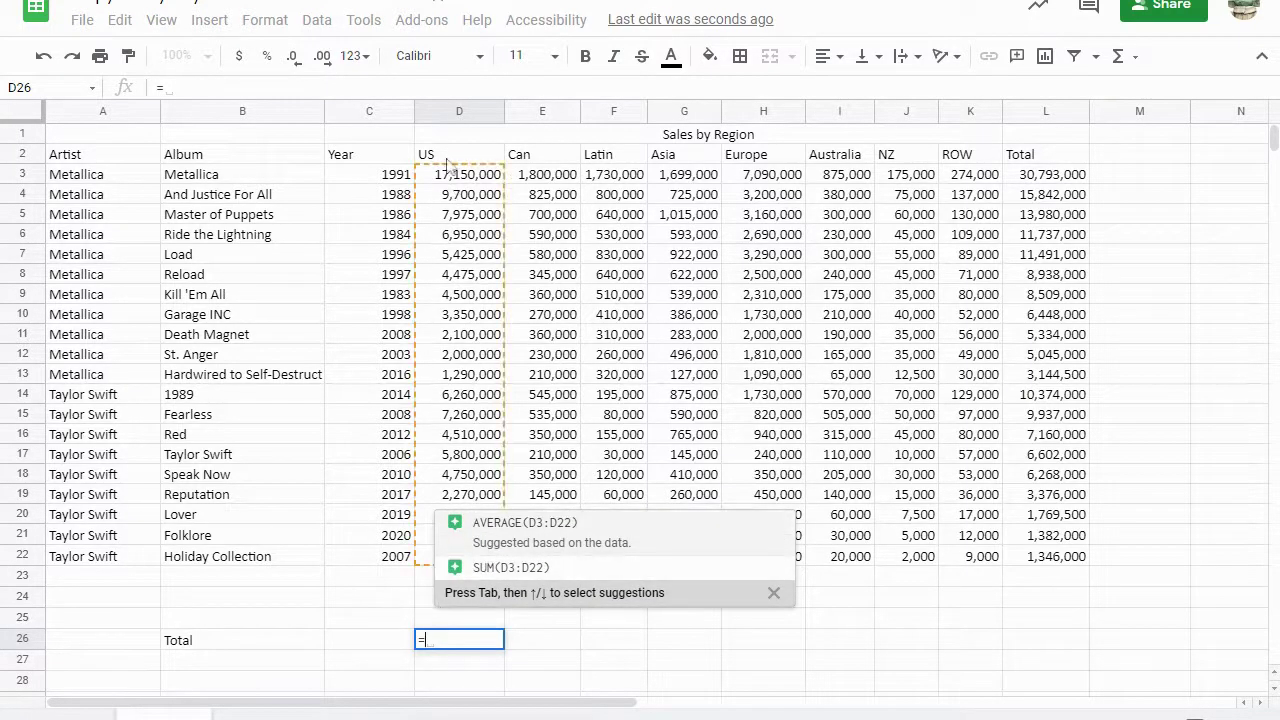
{"action": "left_click", "coordinate": [464, 183]}
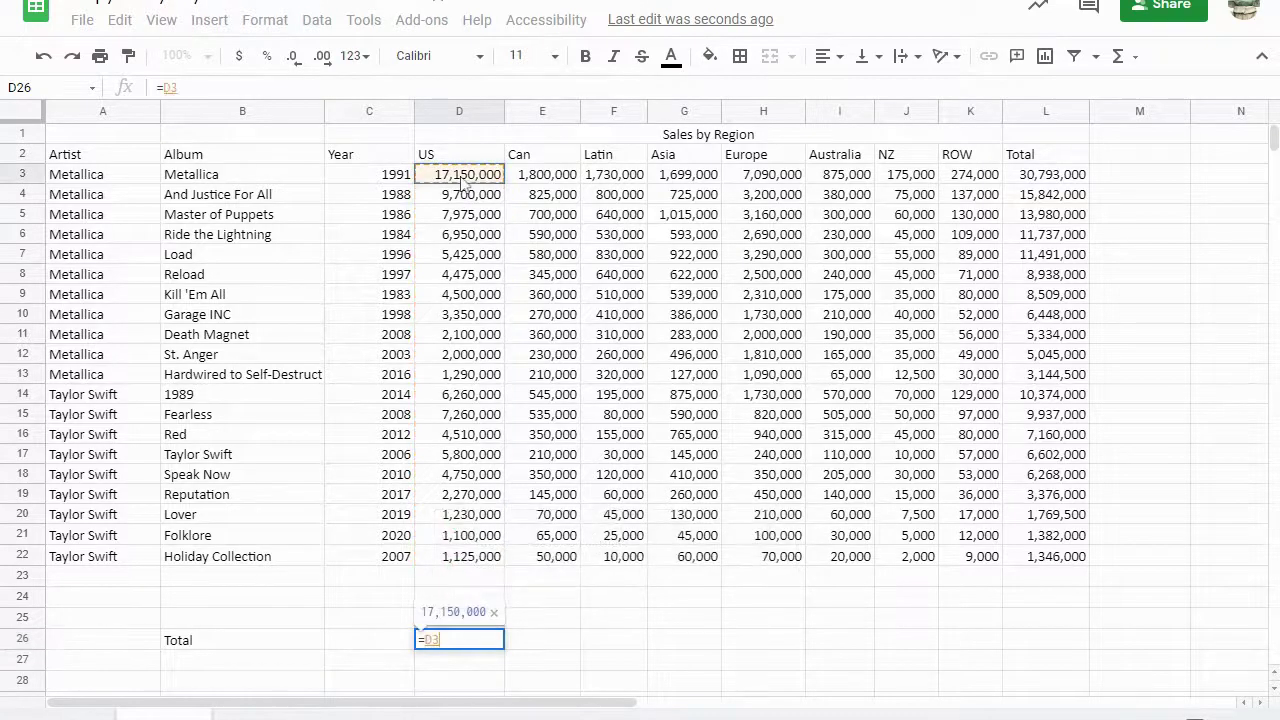
{"action": "type", "text": "+"}
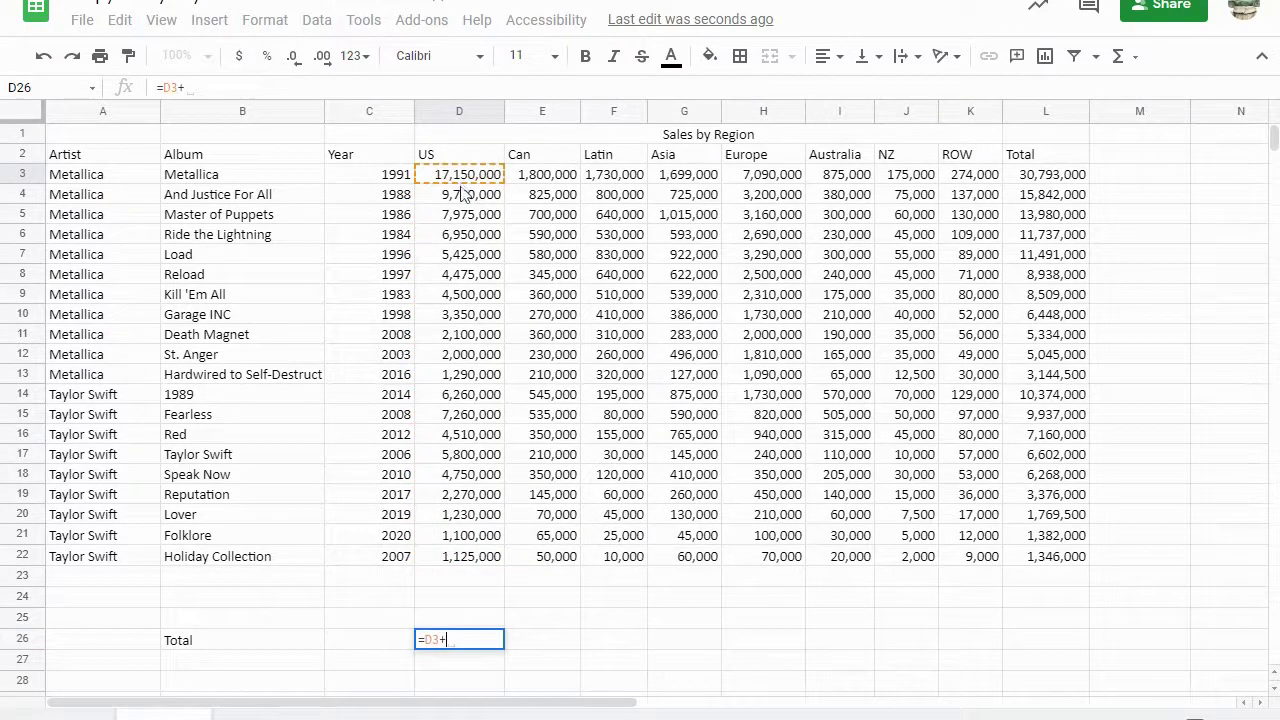
{"action": "left_click", "coordinate": [463, 196]}
{"action": "type", "text": "+"}
{"action": "left_click", "coordinate": [462, 214]}
{"action": "type", "text": "+"}
{"action": "left_click", "coordinate": [460, 236]}
{"action": "type", "text": "+"}
{"action": "left_click", "coordinate": [461, 255]}
{"action": "type", "text": "+"}
{"action": "left_click", "coordinate": [462, 278]}
{"action": "type", "text": "+"}
{"action": "left_click", "coordinate": [460, 296]}
{"action": "type", "text": "+"}
{"action": "left_click", "coordinate": [462, 316]}
{"action": "type", "text": "+"}
{"action": "left_click", "coordinate": [458, 336]}
{"action": "type", "text": "+"}
{"action": "left_click", "coordinate": [461, 356]}
Continue the D26 addition through D22 and confirm it, giving 99,220,000.
{"action": "type", "text": "+"}
{"action": "left_click", "coordinate": [462, 376]}
{"action": "type", "text": "+"}
{"action": "left_click", "coordinate": [462, 396]}
{"action": "type", "text": "+"}
{"action": "left_click", "coordinate": [459, 420]}
{"action": "type", "text": "+"}
{"action": "left_click", "coordinate": [461, 436]}
{"action": "type", "text": "+"}
{"action": "left_click", "coordinate": [462, 455]}
{"action": "type", "text": "+"}
{"action": "left_click", "coordinate": [465, 476]}
{"action": "type", "text": "+"}
{"action": "left_click", "coordinate": [467, 496]}
{"action": "type", "text": "+"}
{"action": "left_click", "coordinate": [469, 516]}
{"action": "type", "text": "+"}
{"action": "left_click", "coordinate": [470, 536]}
{"action": "type", "text": "+"}
{"action": "left_click", "coordinate": [470, 556]}
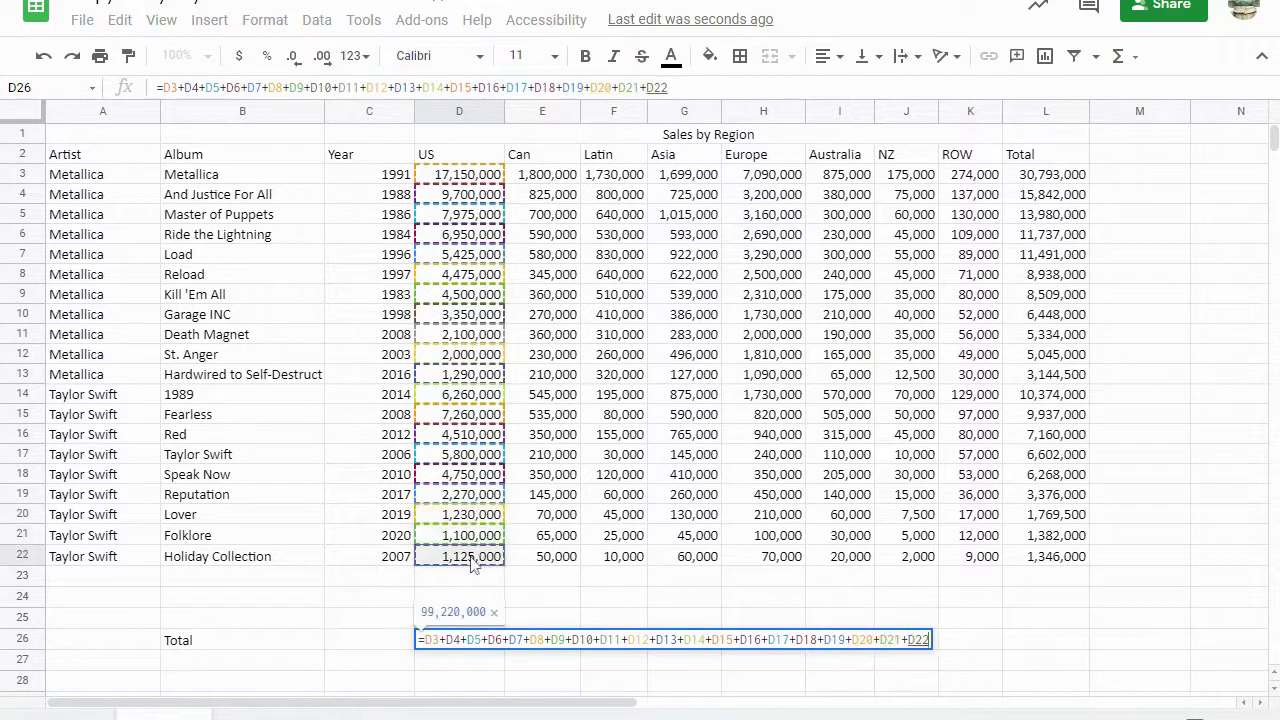
{"action": "key", "text": "Return"}
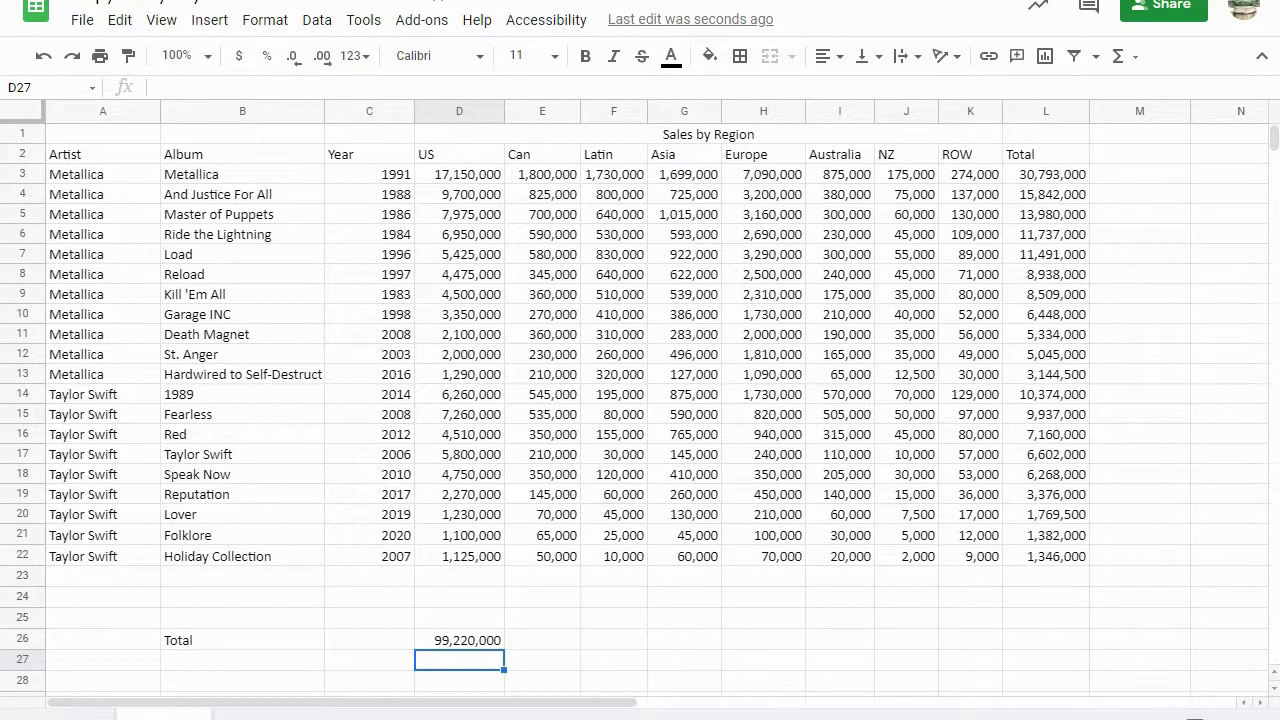
Label C26 'Hard Way' and C27 'Easy Way'.
{"action": "left_click", "coordinate": [366, 650]}
{"action": "type", "text": "Hard Way"}
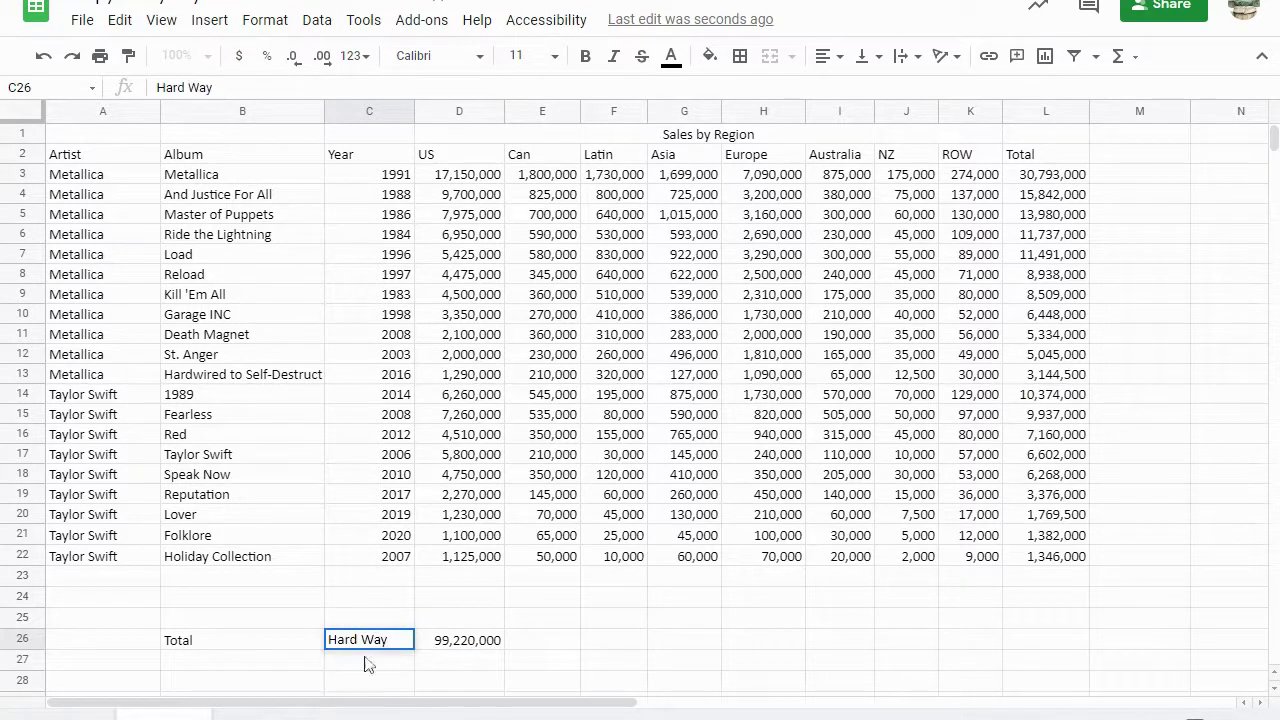
{"action": "left_click", "coordinate": [367, 662]}
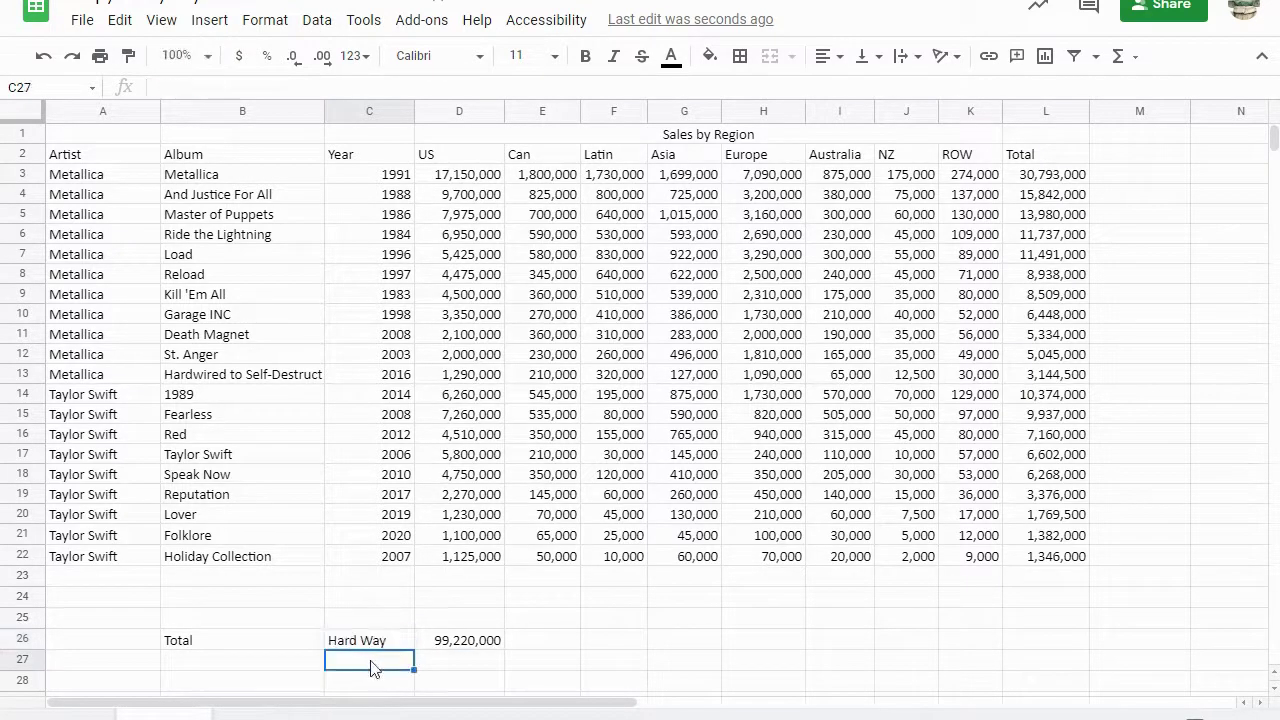
{"action": "type", "text": "Easy Way"}
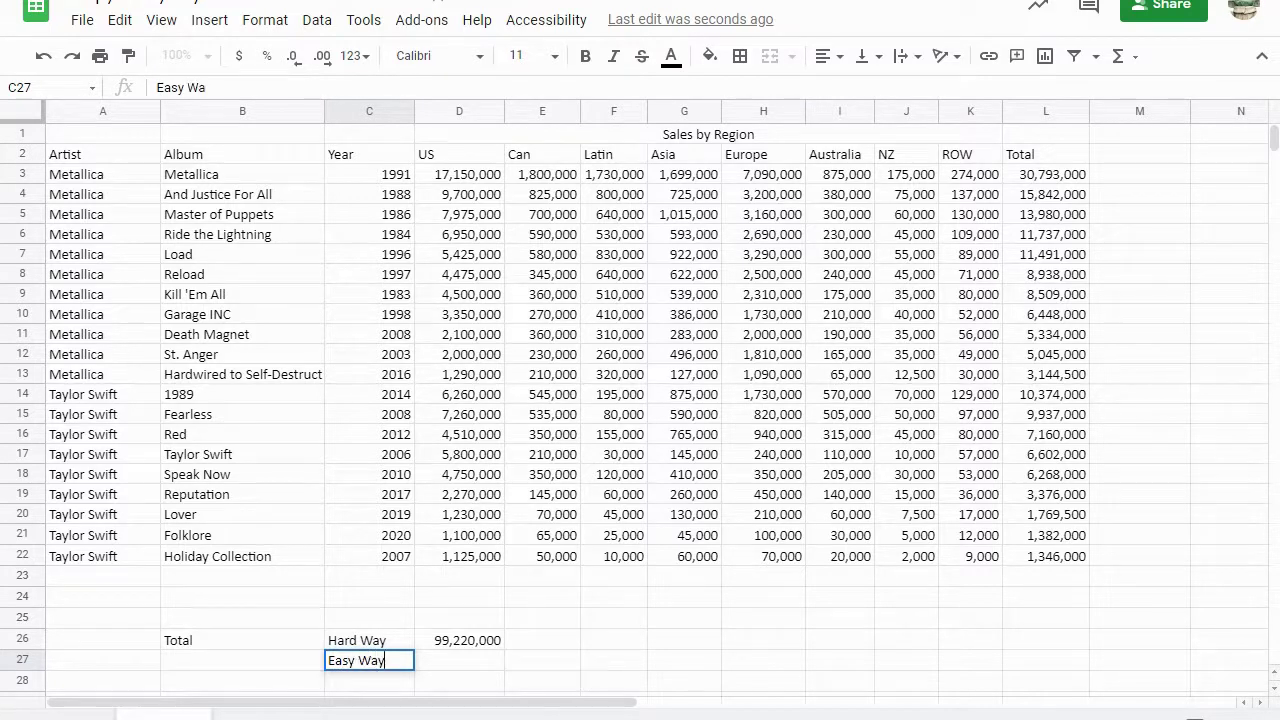
Enter =SUM(D3:D22) in D27, giving 99,220,000.
{"action": "left_click", "coordinate": [470, 662]}
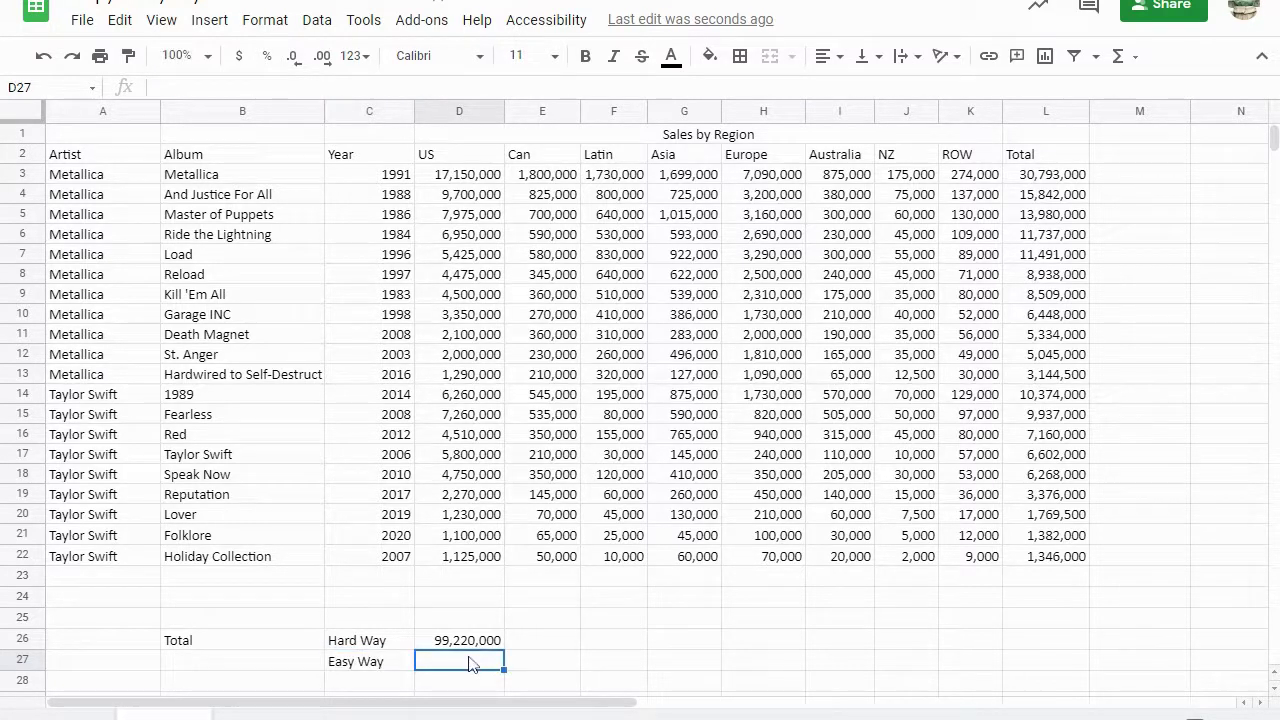
{"action": "type", "text": "=SUM"}
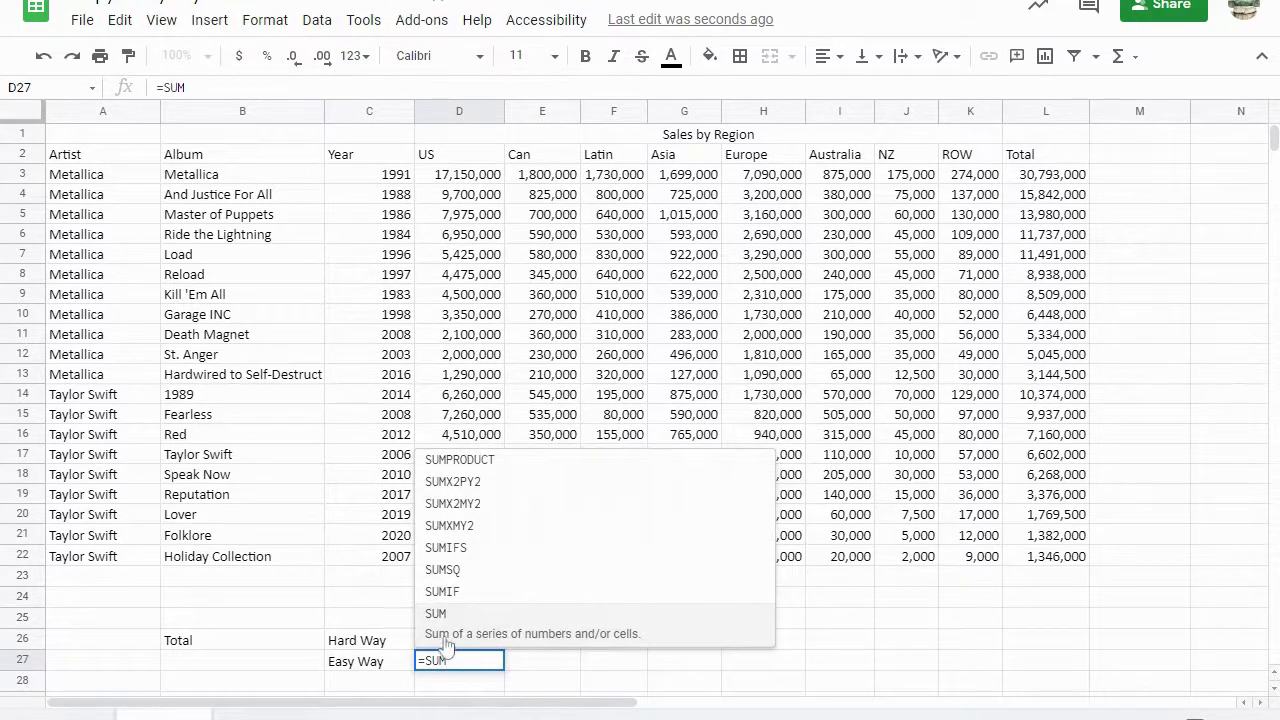
{"action": "type", "text": "("}
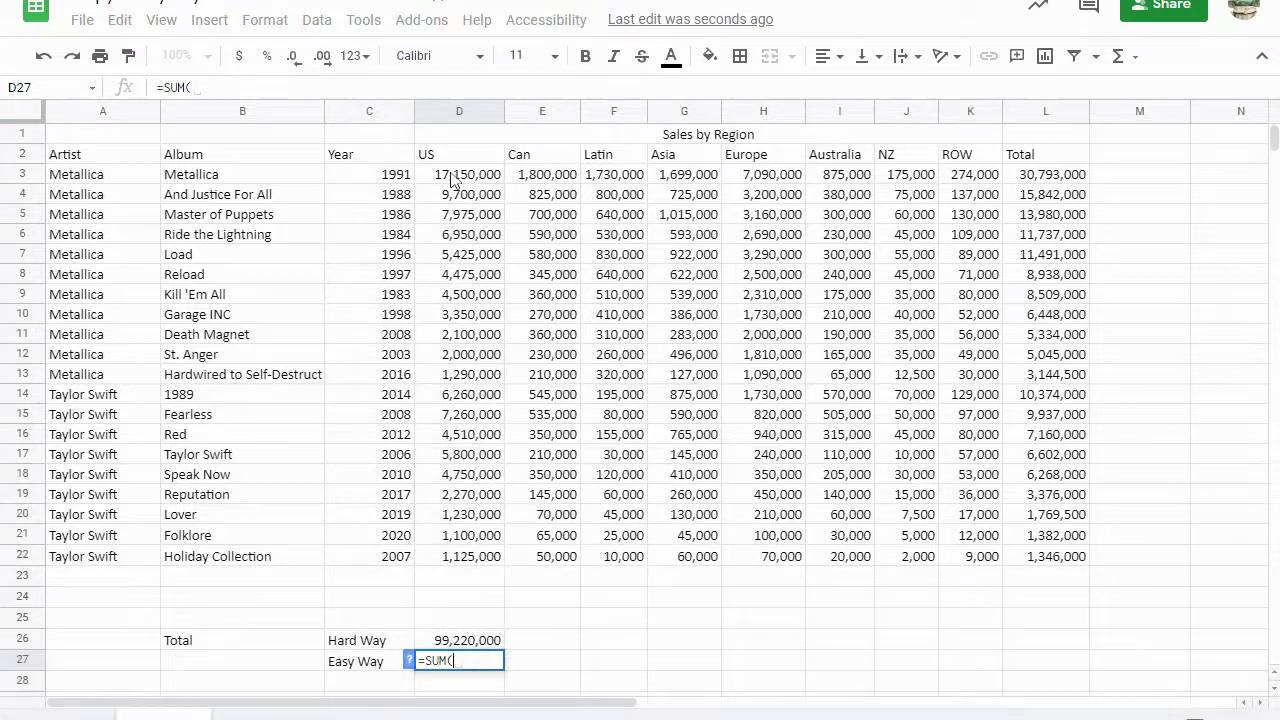
{"action": "left_click", "coordinate": [452, 178]}
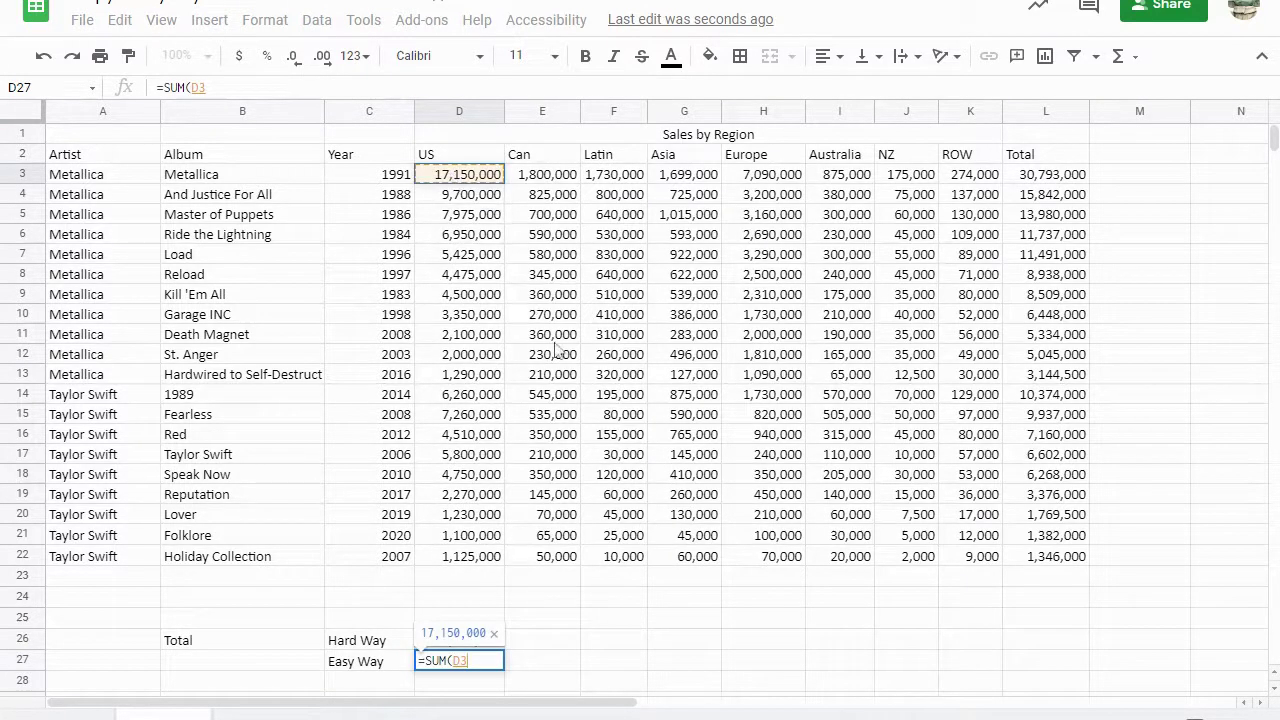
{"action": "left_click", "coordinate": [461, 561], "text": "shift"}
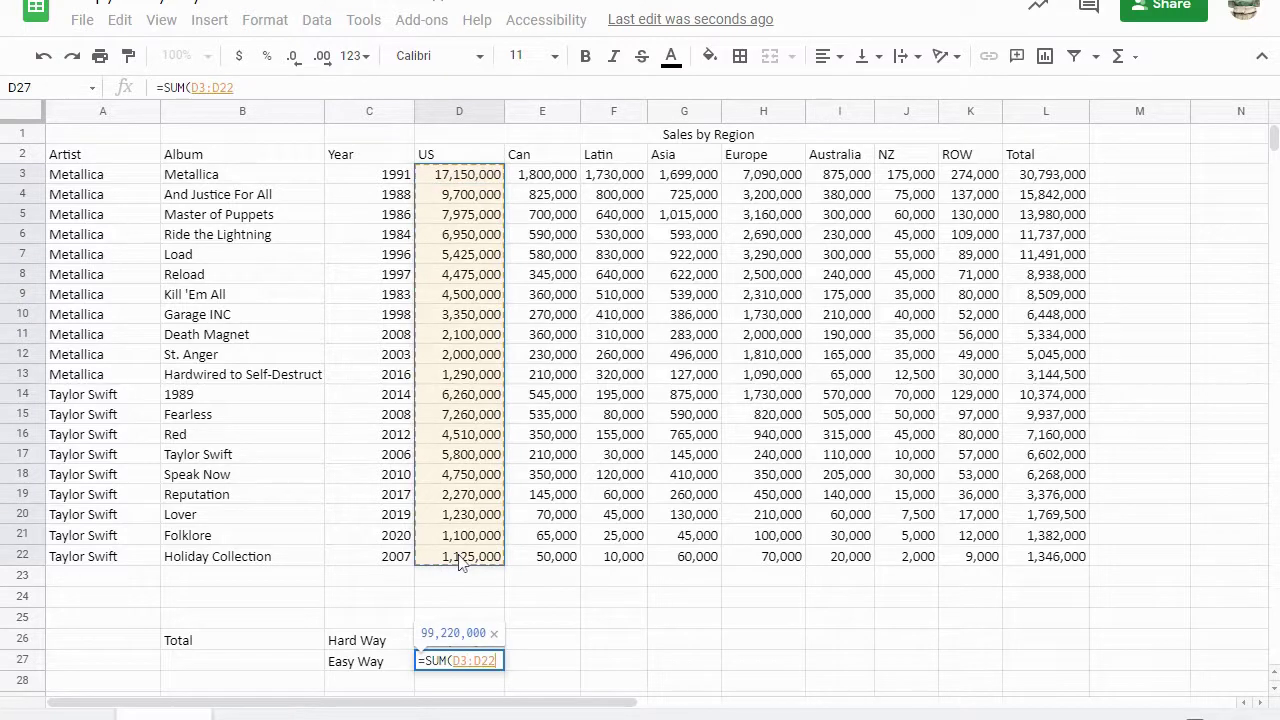
{"action": "key", "text": "Return"}
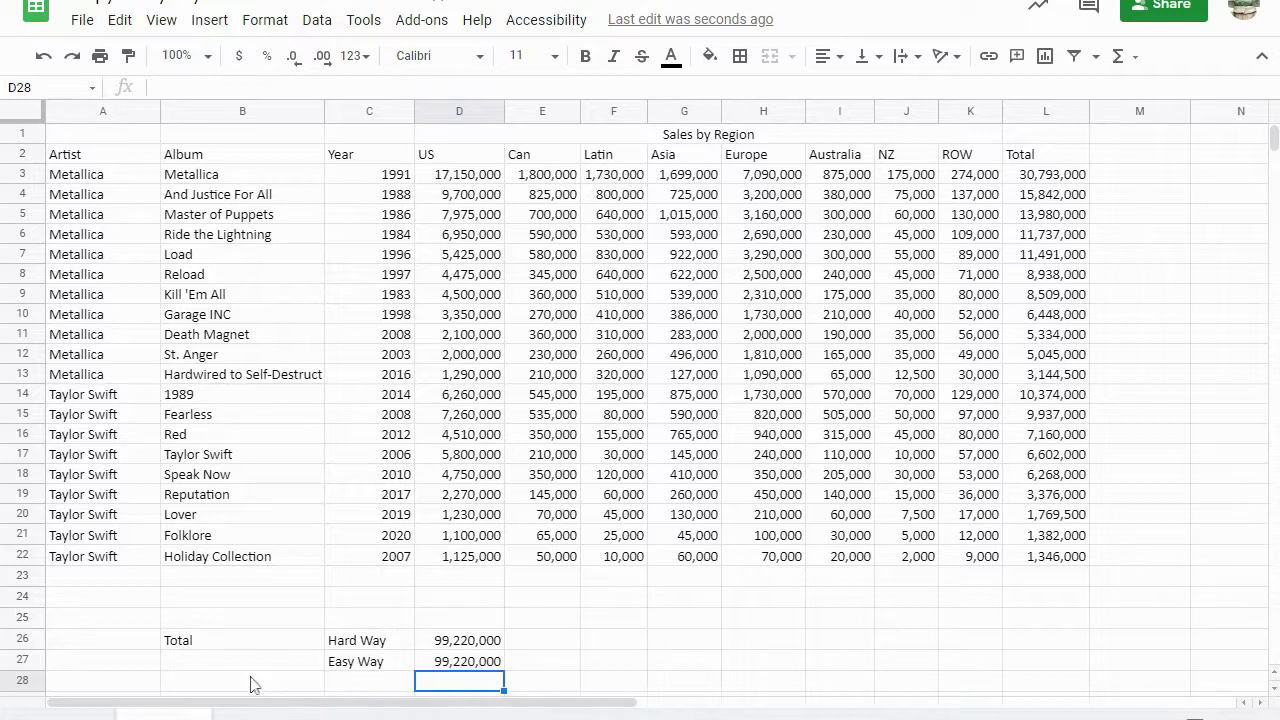
Label row 28 with 'Taylor' in B28 and 'Easy Way' in C28.
{"action": "left_click", "coordinate": [190, 686]}
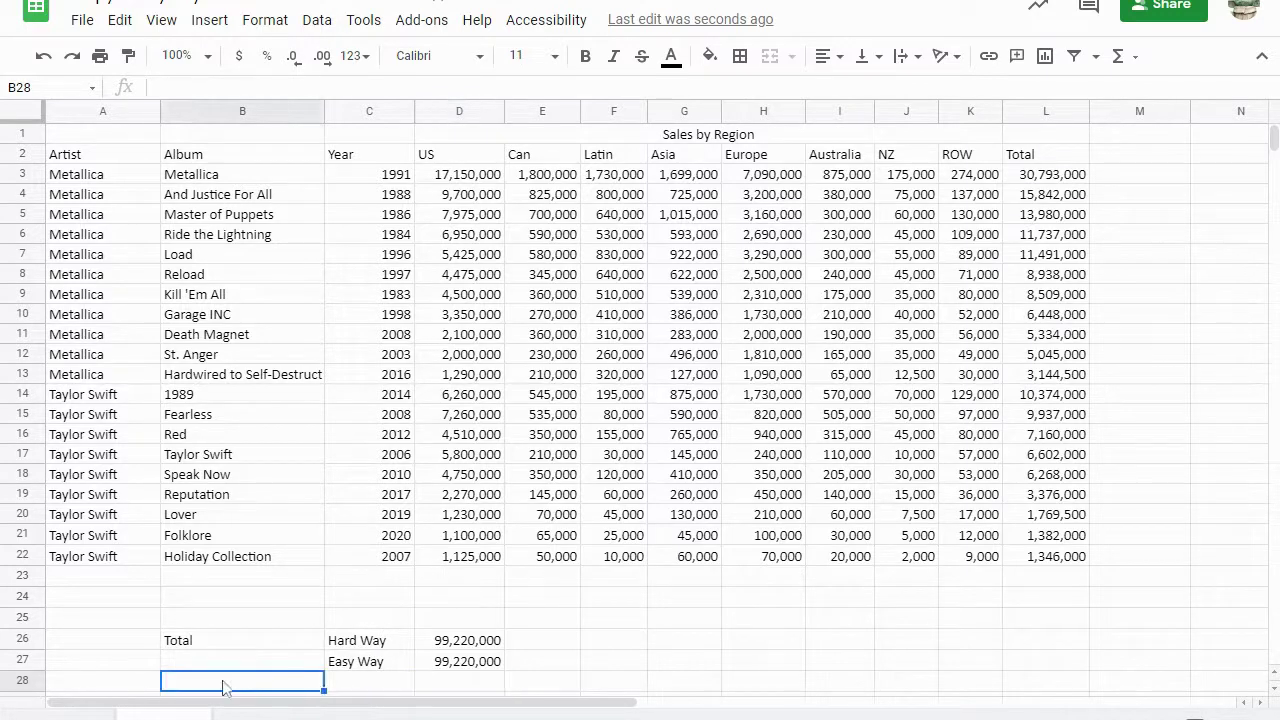
{"action": "type", "text": "Taylor"}
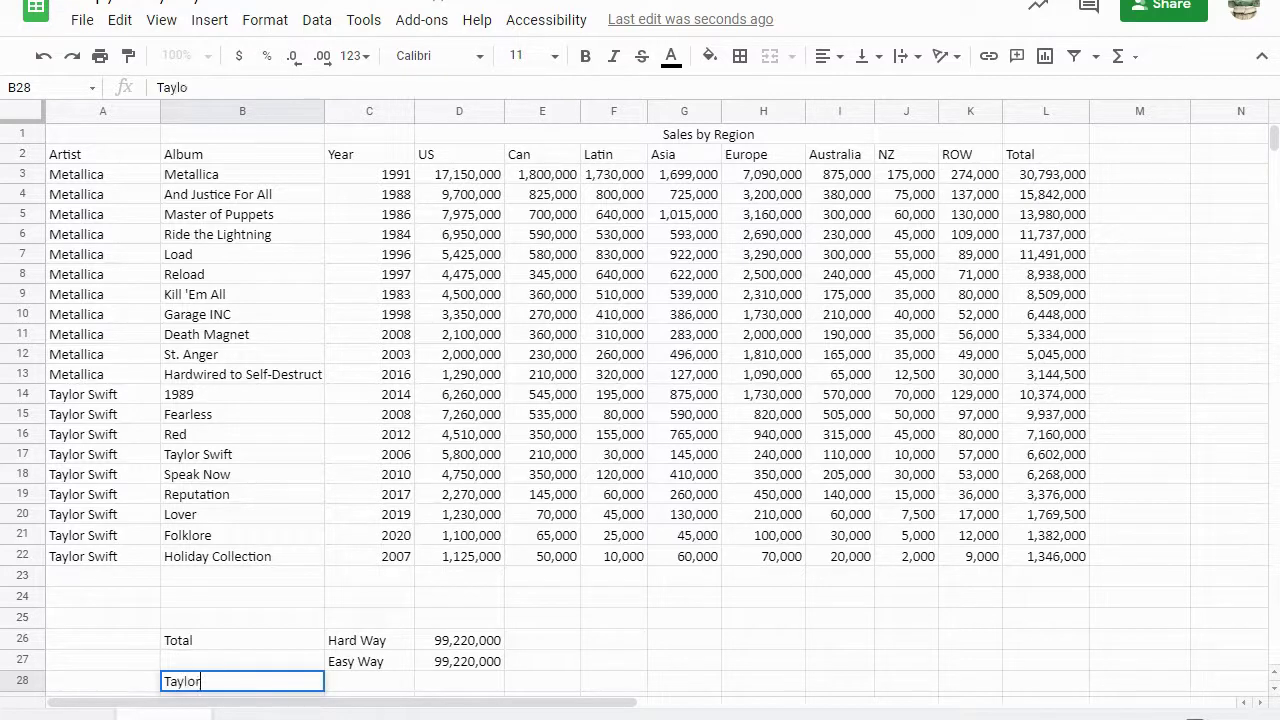
{"action": "left_click", "coordinate": [357, 686]}
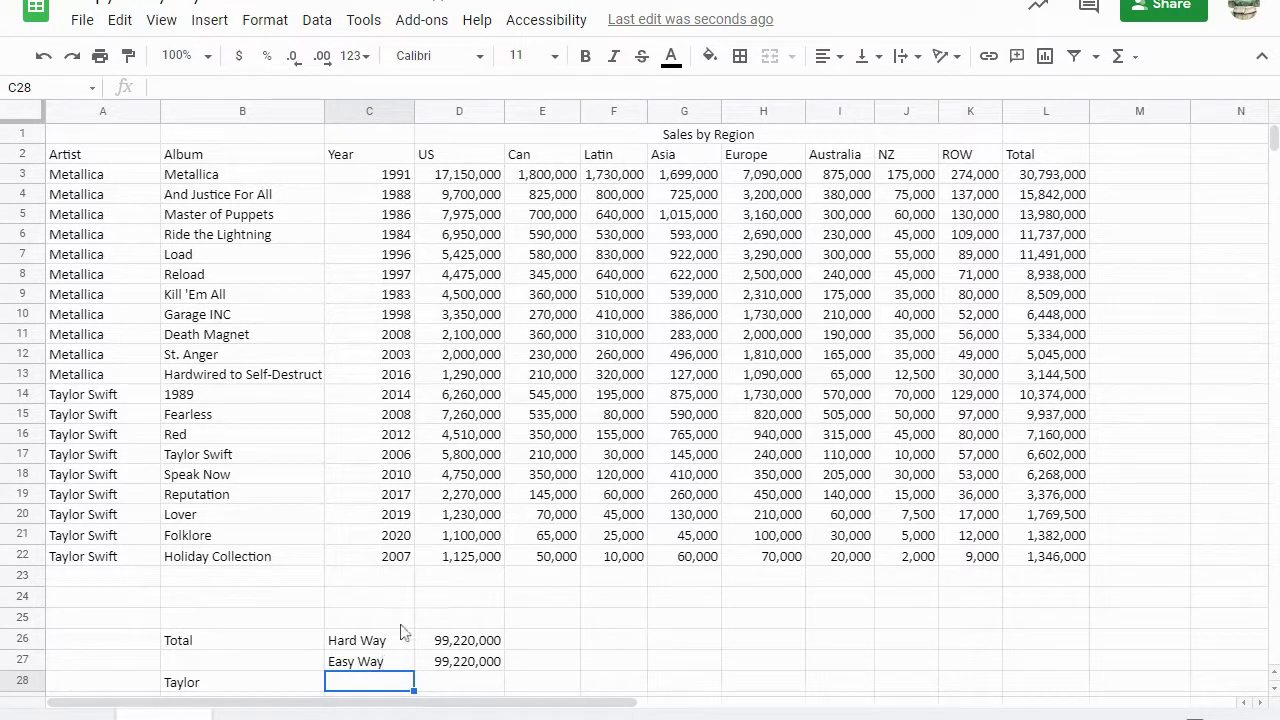
{"action": "type", "text": "Easy Way"}
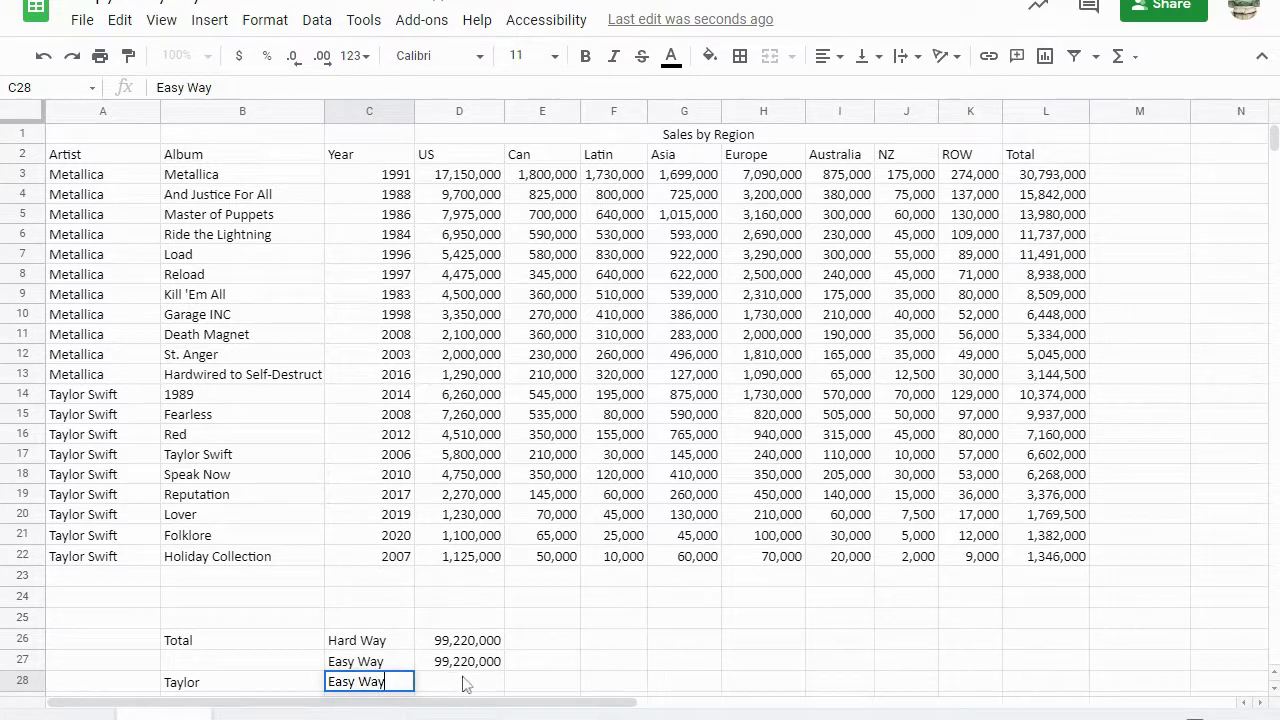
{"action": "key", "text": "Tab"}
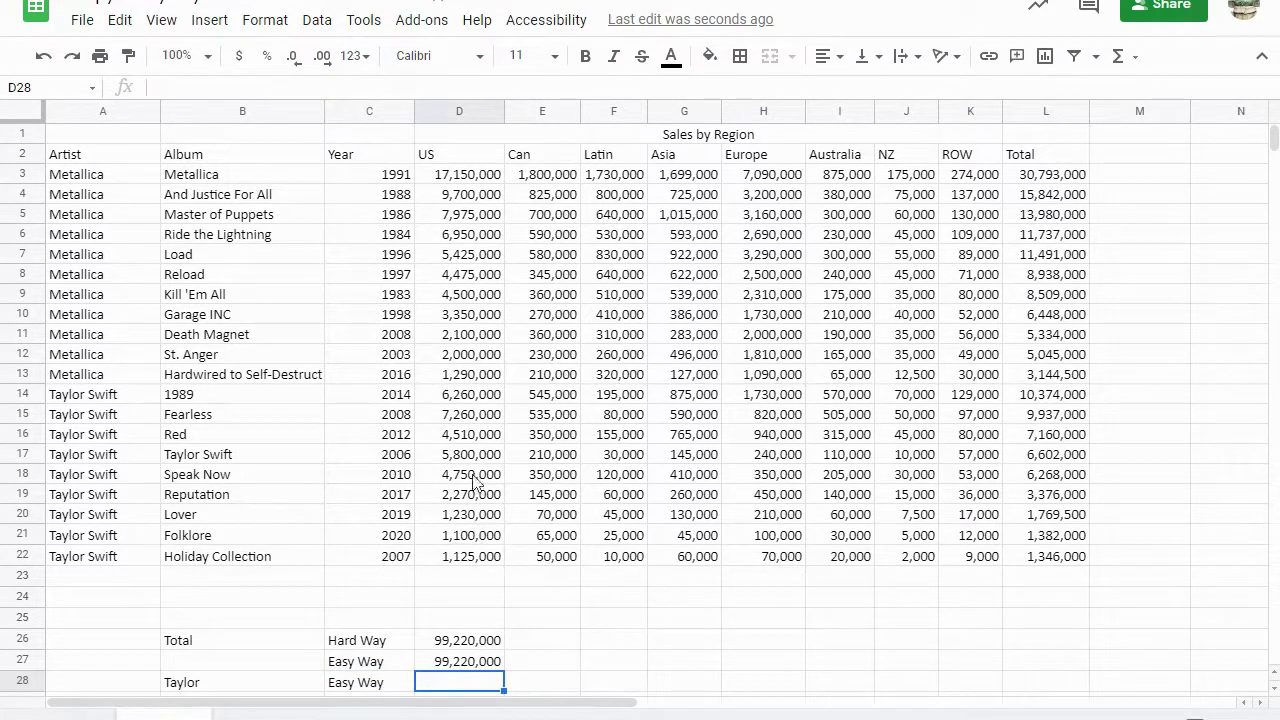
Sum the Taylor Swift US sales D14:D22 in D28, giving 34,305,000.
{"action": "type", "text": "=Sum"}
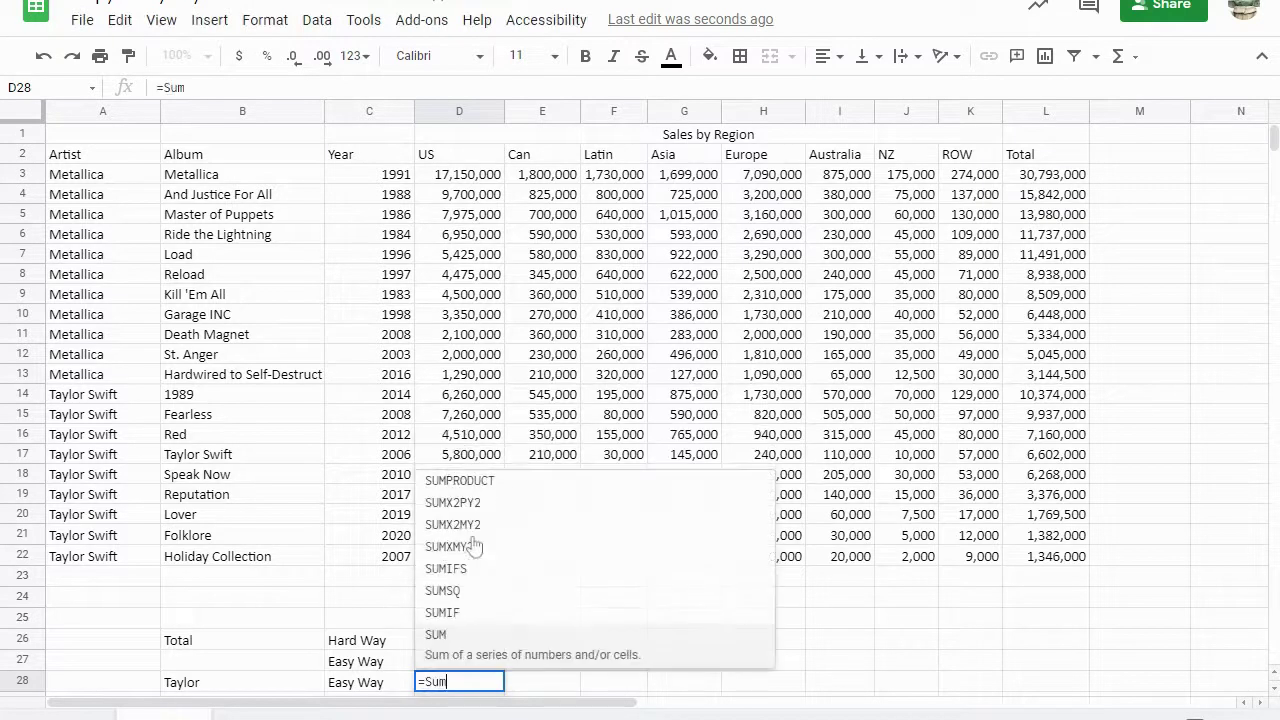
{"action": "left_click", "coordinate": [452, 634]}
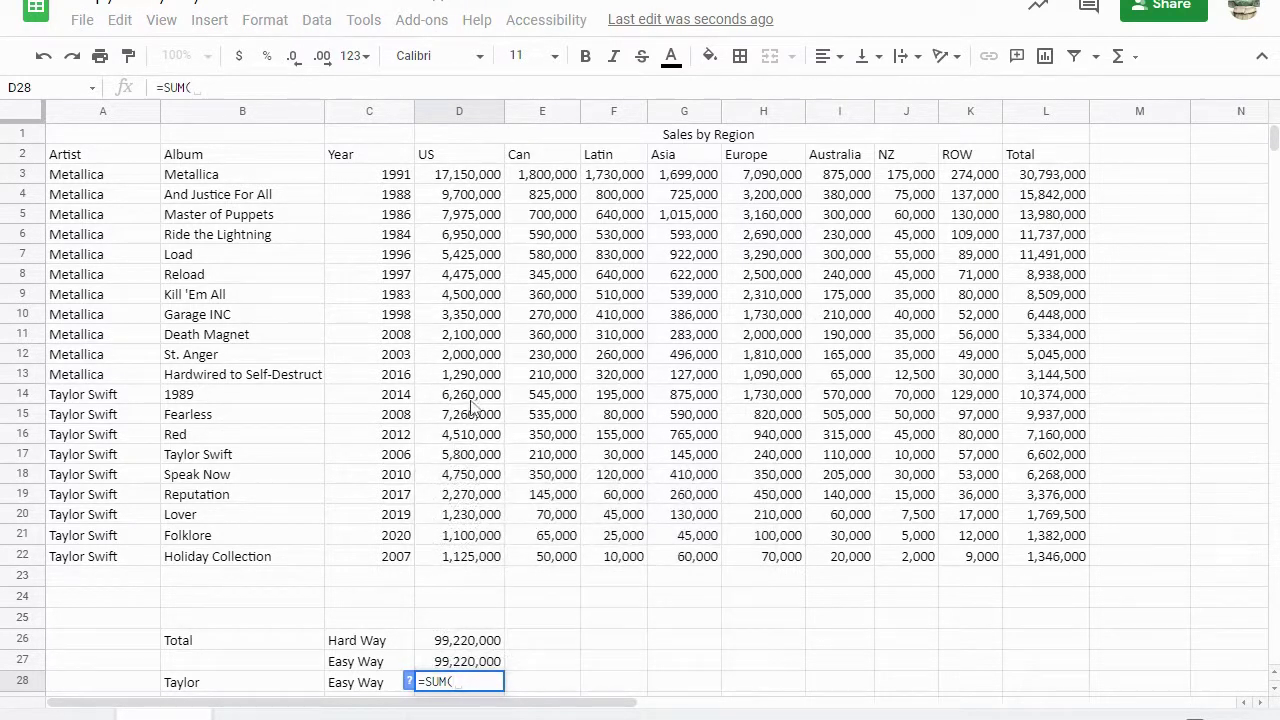
{"action": "left_click_drag", "start_coordinate": [470, 402], "coordinate": [466, 565]}
{"action": "key", "text": "Return"}
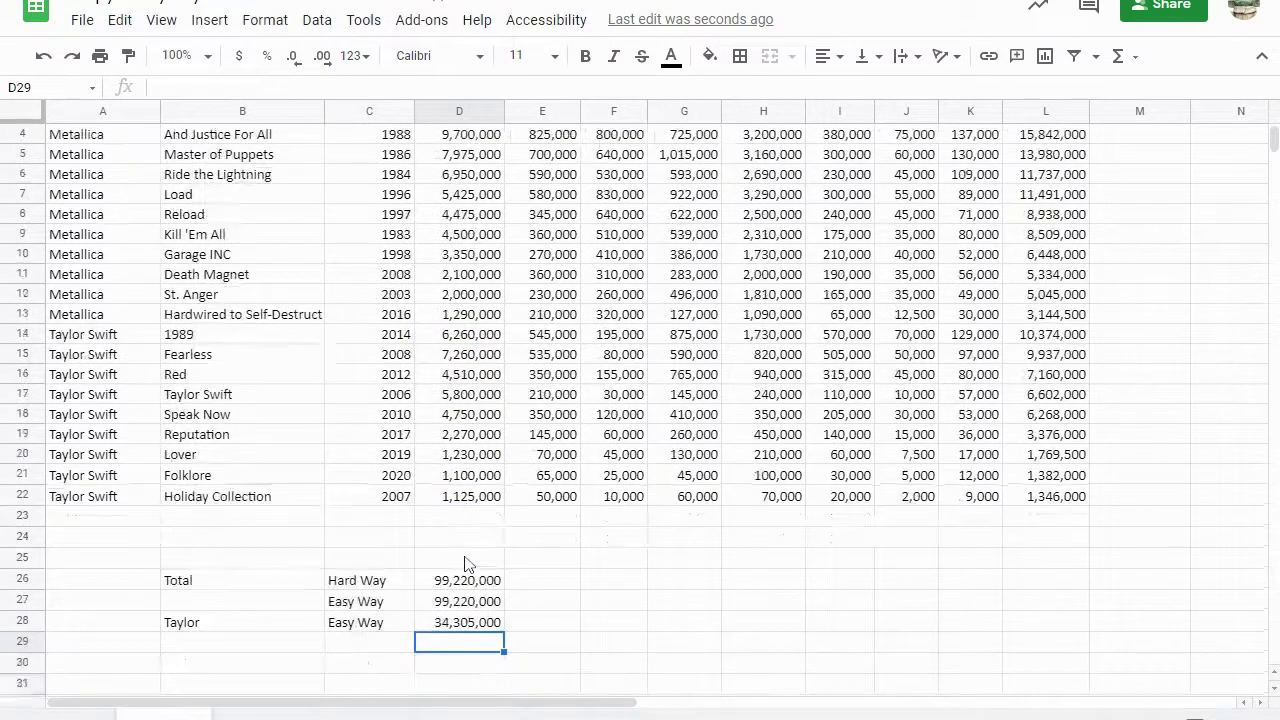
Label row 29 'Metallica' (correcting the misspelling) and 'Easy Way'.
{"action": "scroll", "coordinate": [465, 563], "scroll_direction": "down", "scroll_amount": 1}
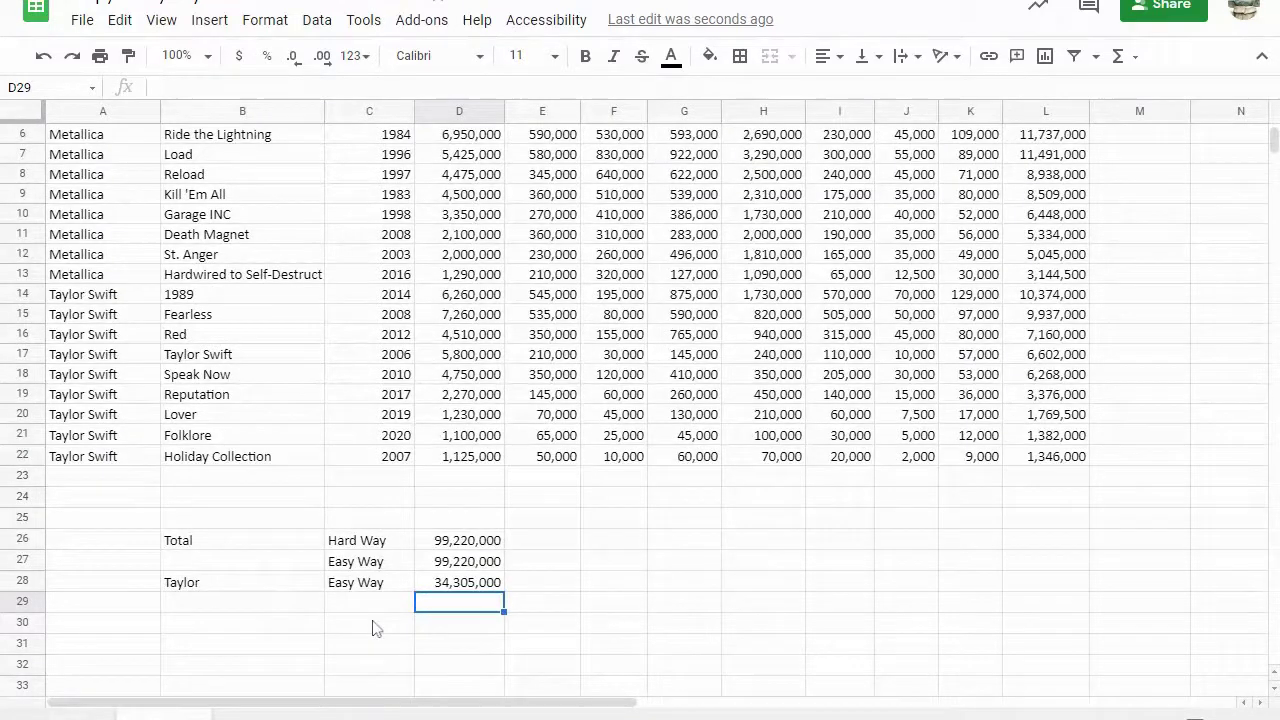
{"action": "left_click", "coordinate": [182, 606]}
{"action": "type", "text": "Metalicc"}
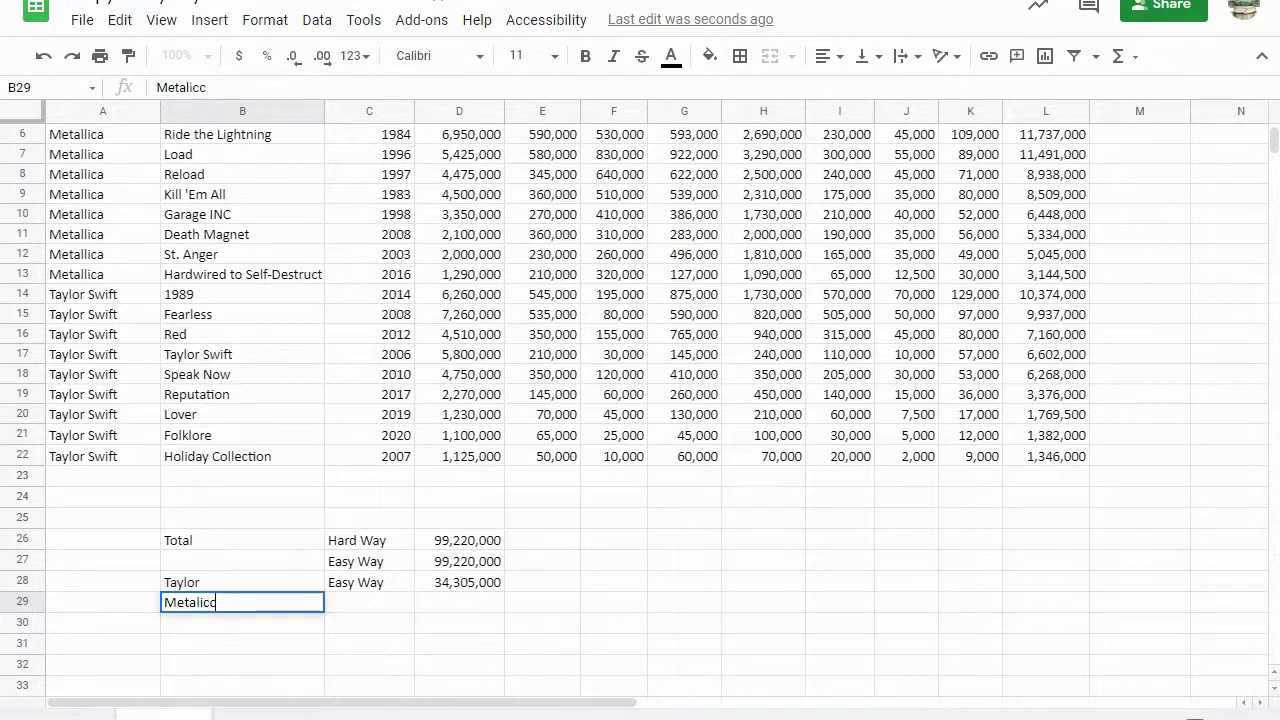
{"action": "type", "text": "a"}
{"action": "key", "text": "BackSpace"}
{"action": "key", "text": "BackSpace"}
{"action": "type", "text": "a"}
{"action": "key", "text": "BackSpace"}
{"action": "type", "text": "l"}
{"action": "left_click", "coordinate": [360, 607]}
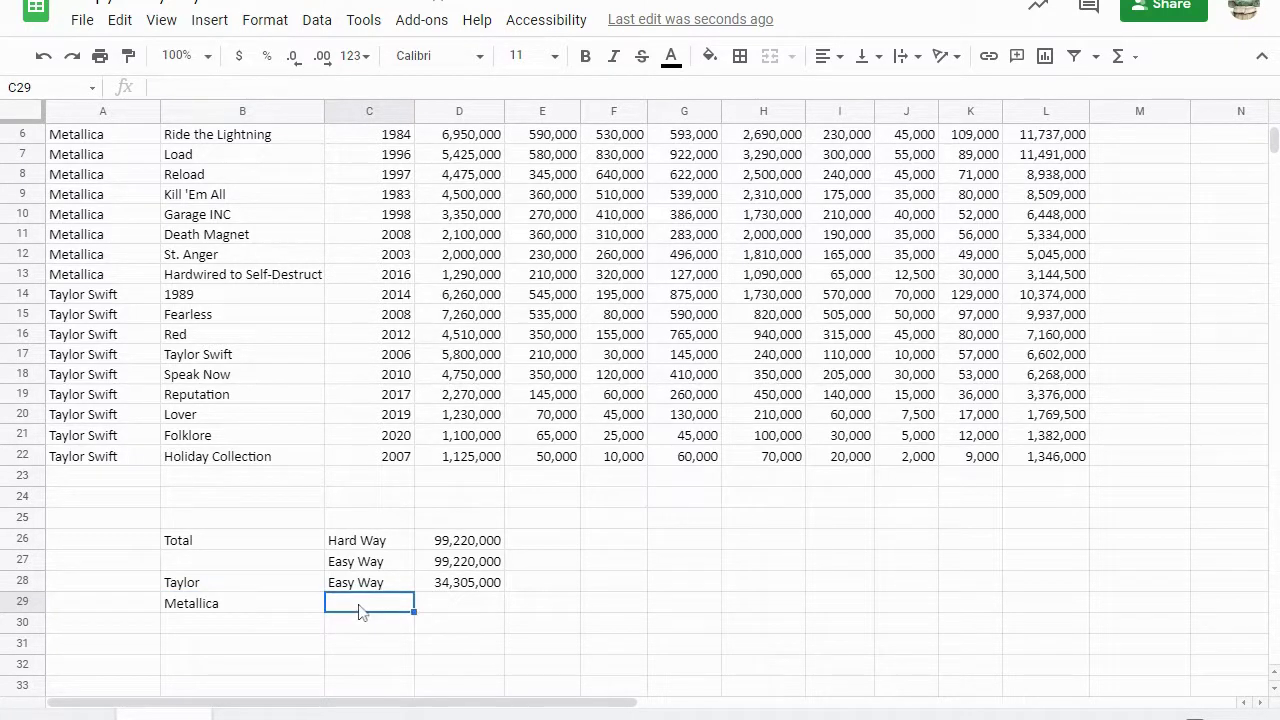
{"action": "type", "text": "Easy Way"}
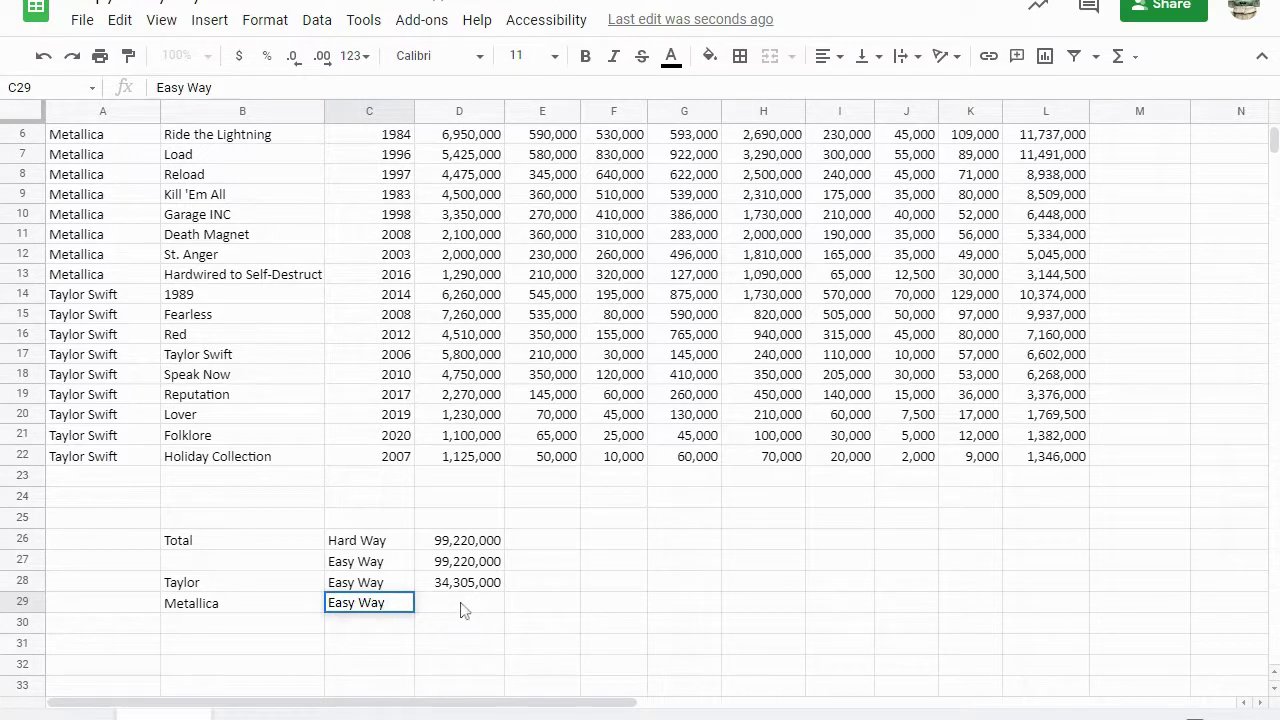
Sum Metallica's US sales D3:D13 in D29, giving 64,915,000.
{"action": "left_click", "coordinate": [463, 610]}
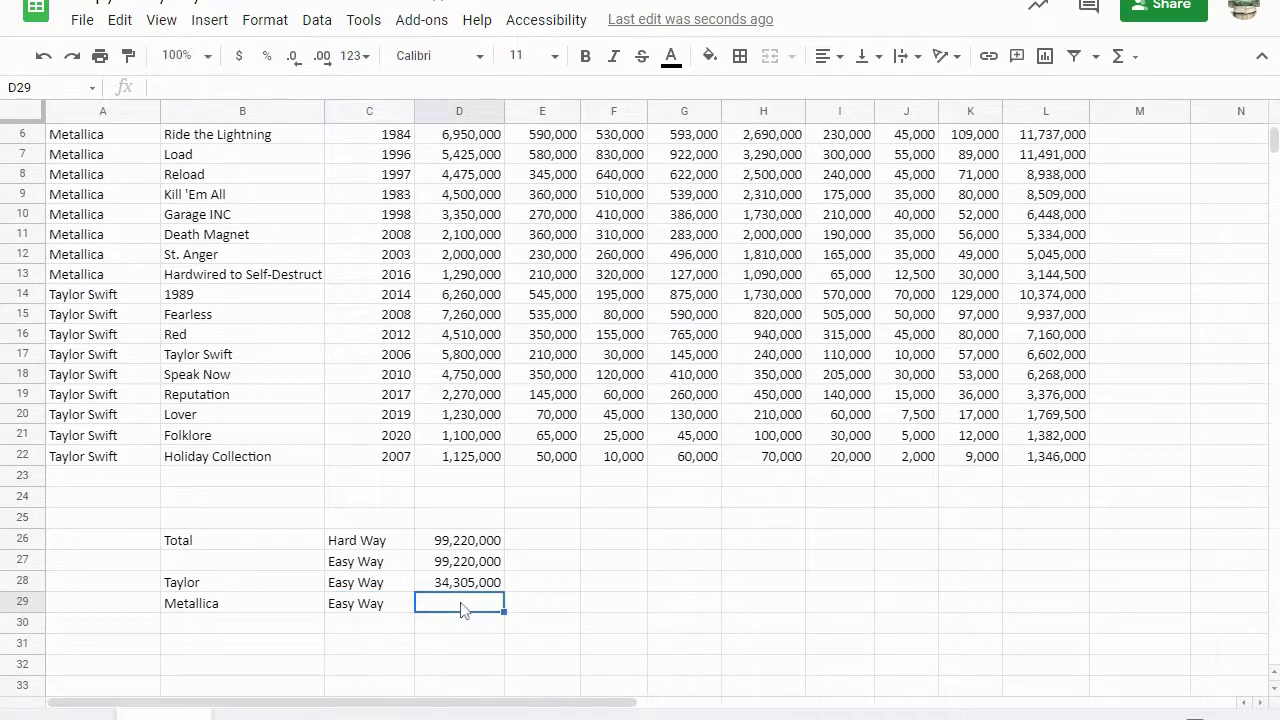
{"action": "type", "text": "="}
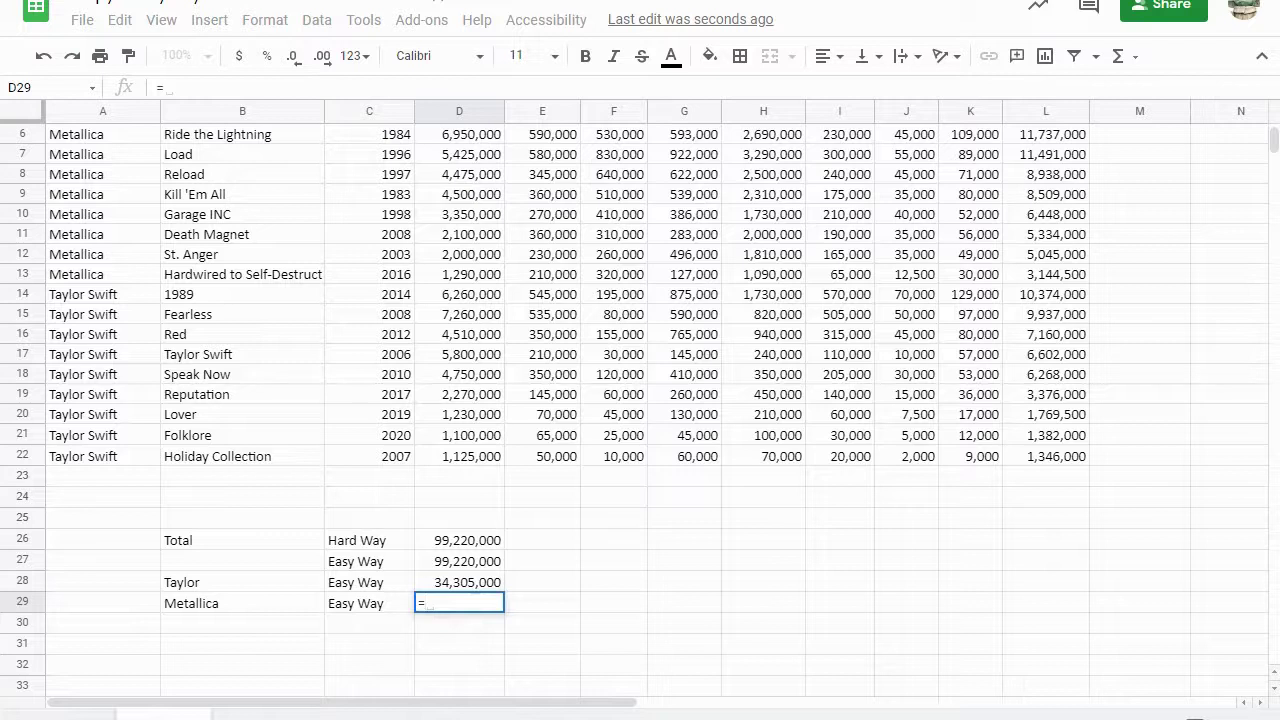
{"action": "type", "text": "SUM("}
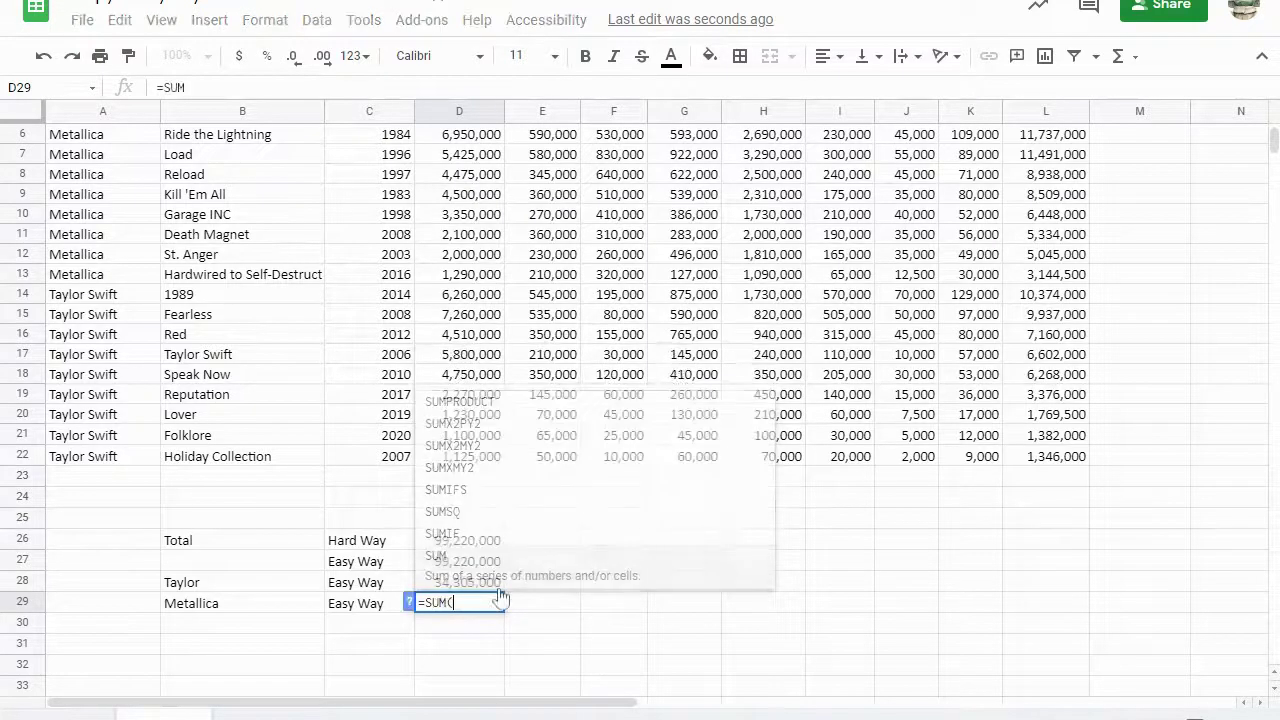
{"action": "scroll", "coordinate": [430, 345], "scroll_direction": "up", "scroll_amount": 3}
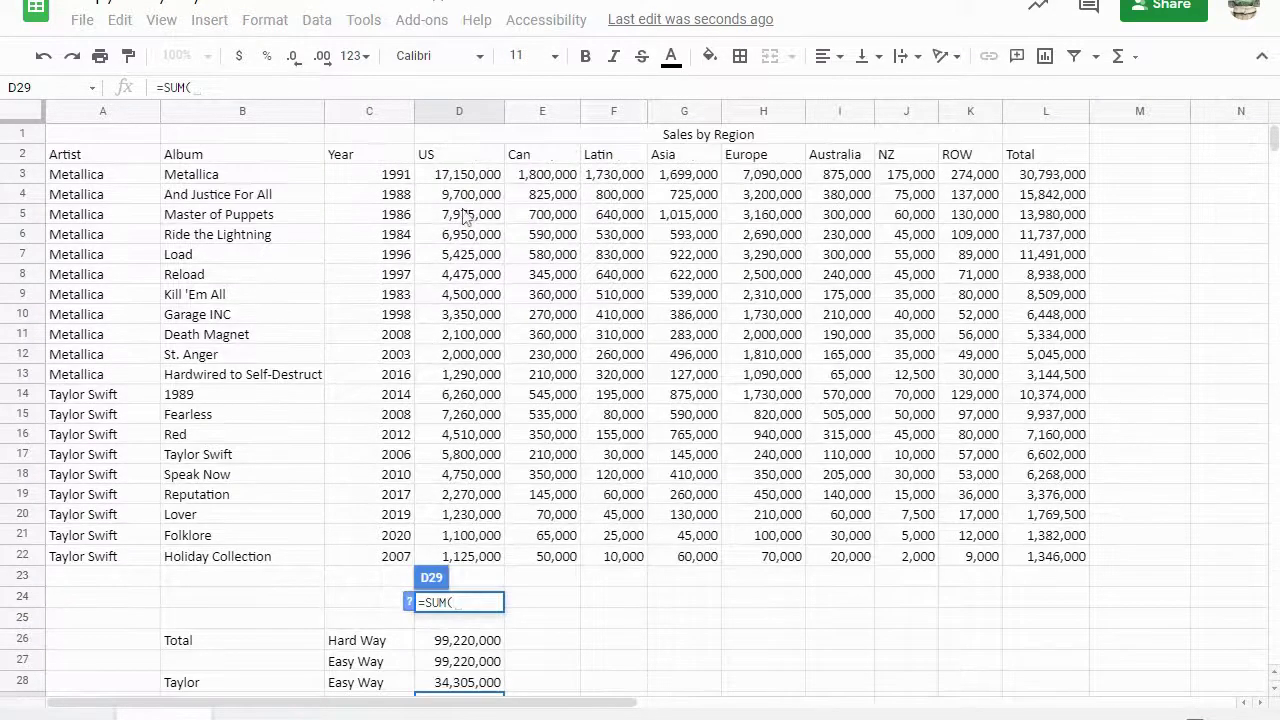
{"action": "left_click_drag", "start_coordinate": [470, 180], "coordinate": [462, 383]}
{"action": "key", "text": "Return"}
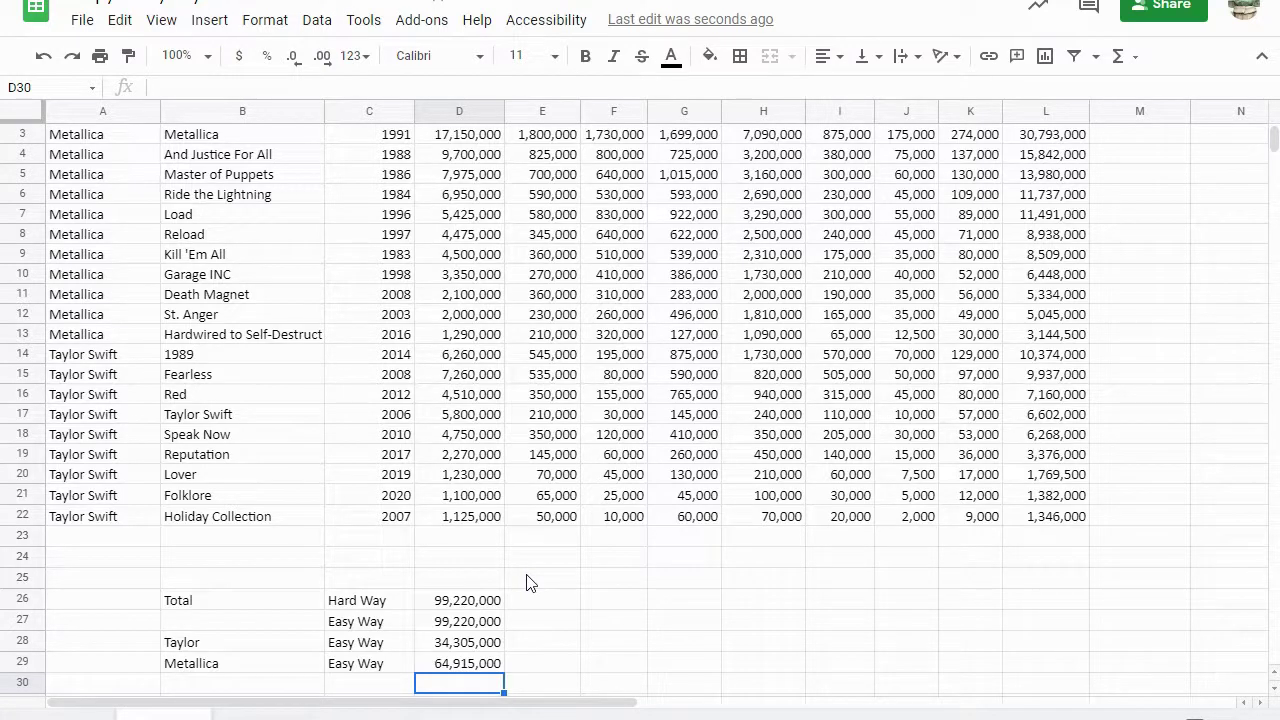
{"action": "left_click", "coordinate": [454, 645]}
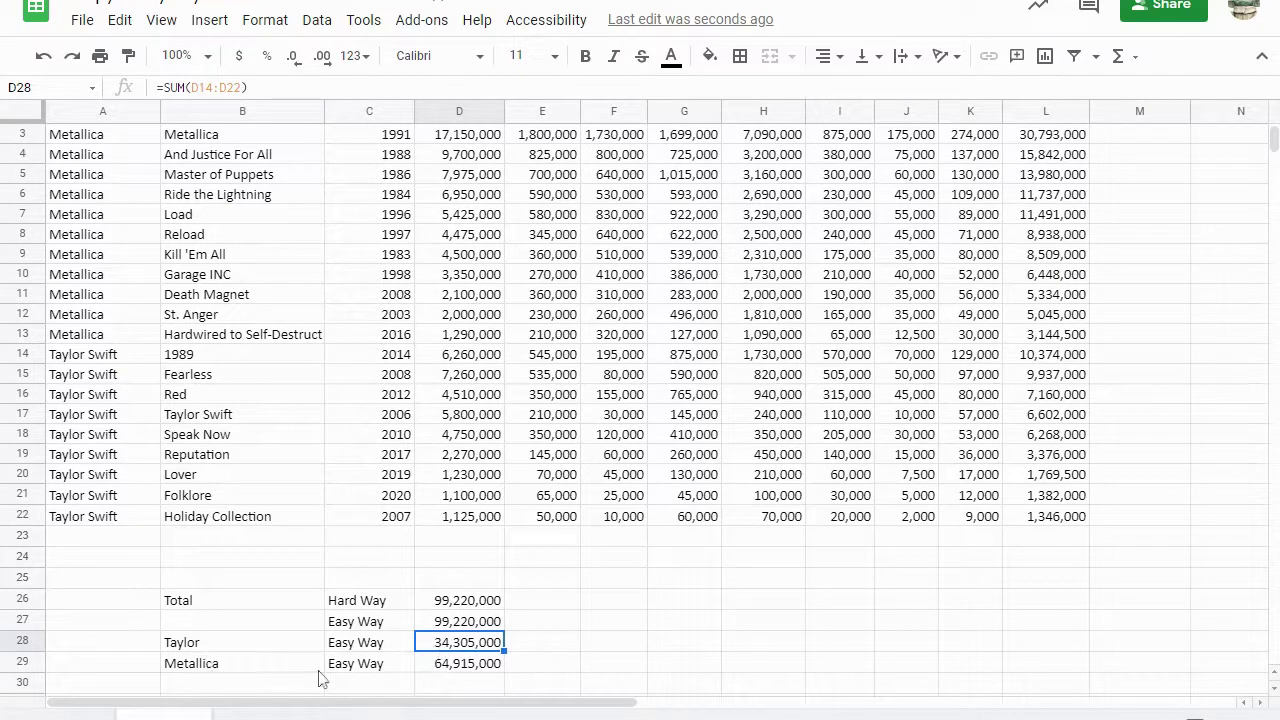
{"action": "scroll", "coordinate": [474, 666], "scroll_direction": "down", "scroll_amount": 1}
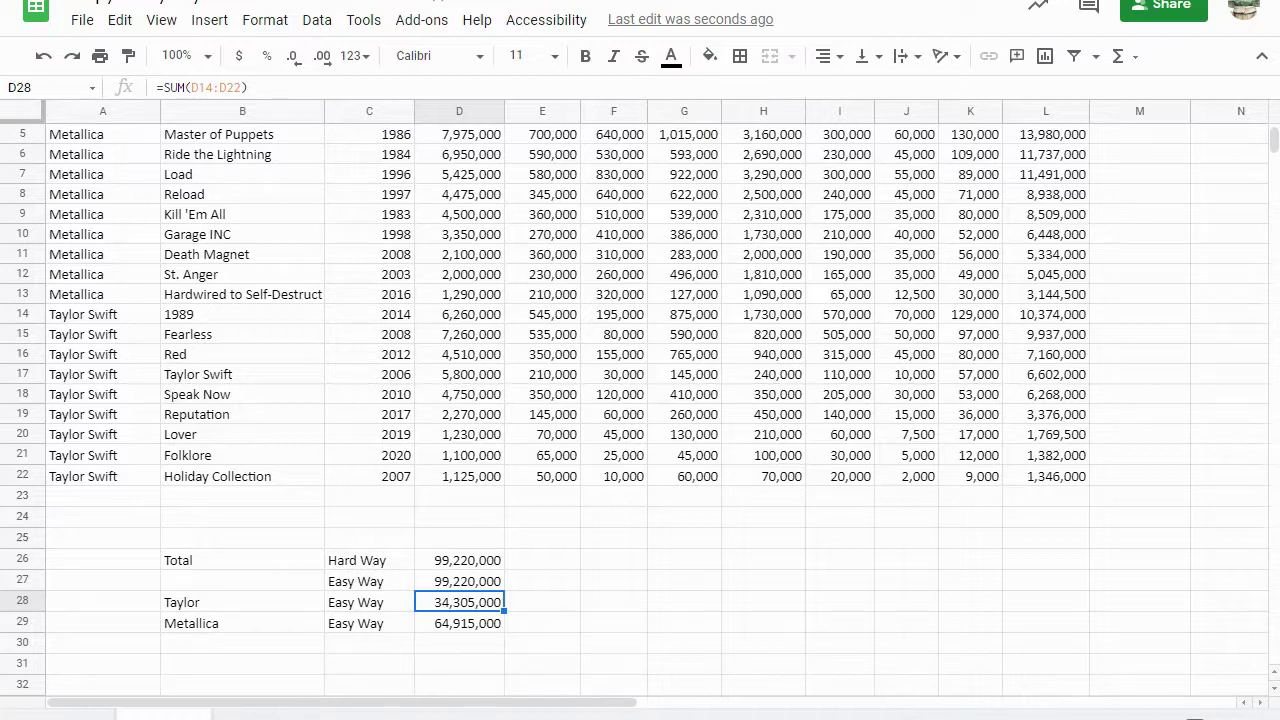
{"action": "left_click", "coordinate": [352, 647]}
Enter 'Smarter Way?' in C30 and 'Taylor' in B30.
{"action": "type", "text": "Sm"}
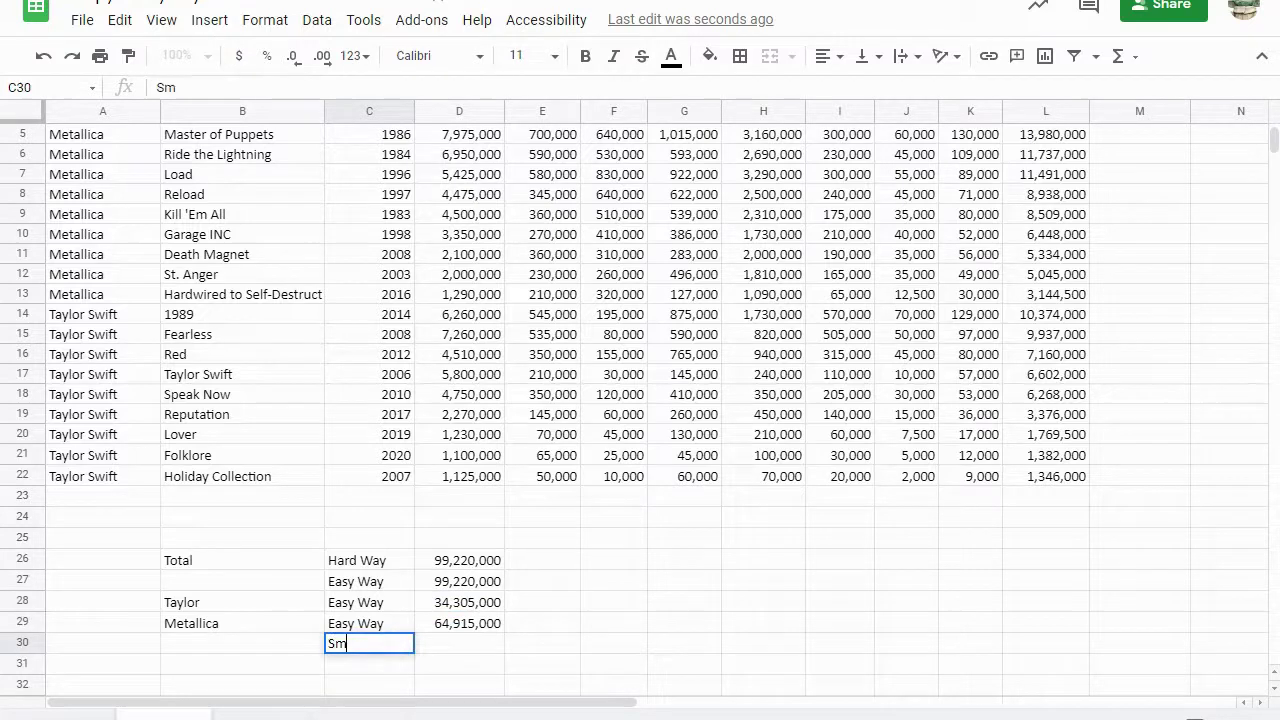
{"action": "type", "text": "arter Way?"}
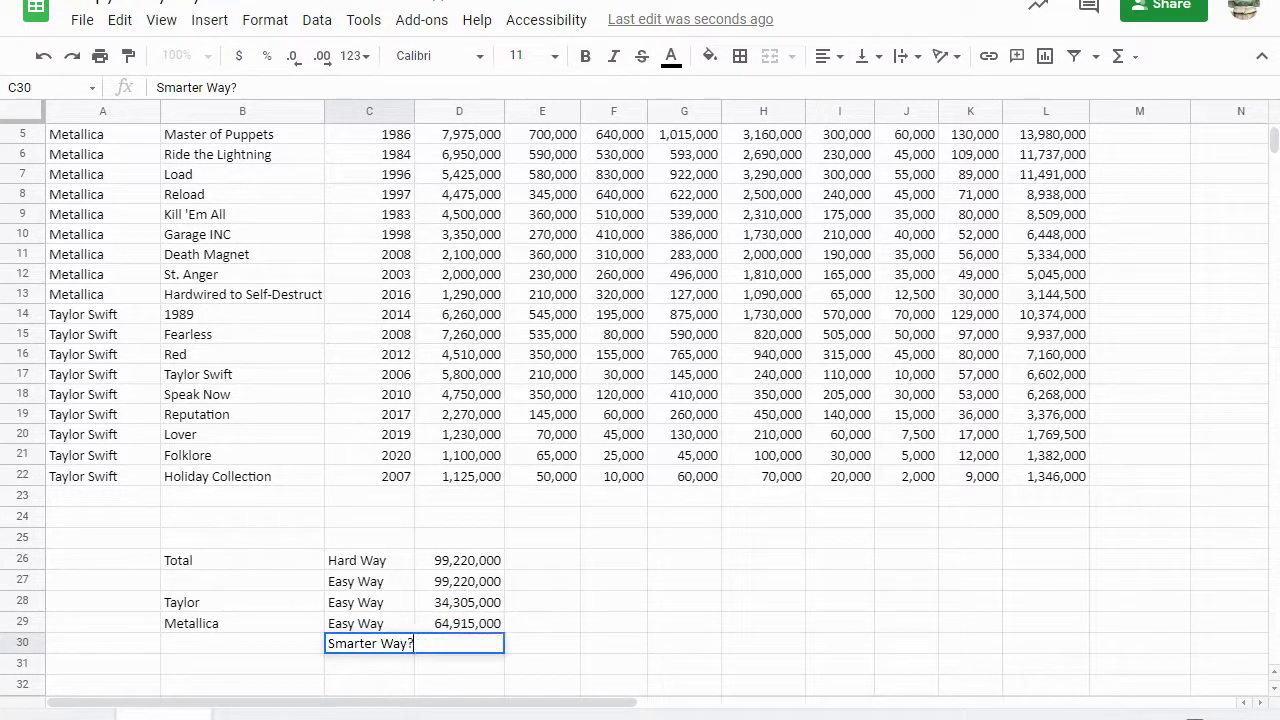
{"action": "left_click", "coordinate": [222, 648]}
{"action": "type", "text": "Taylor"}
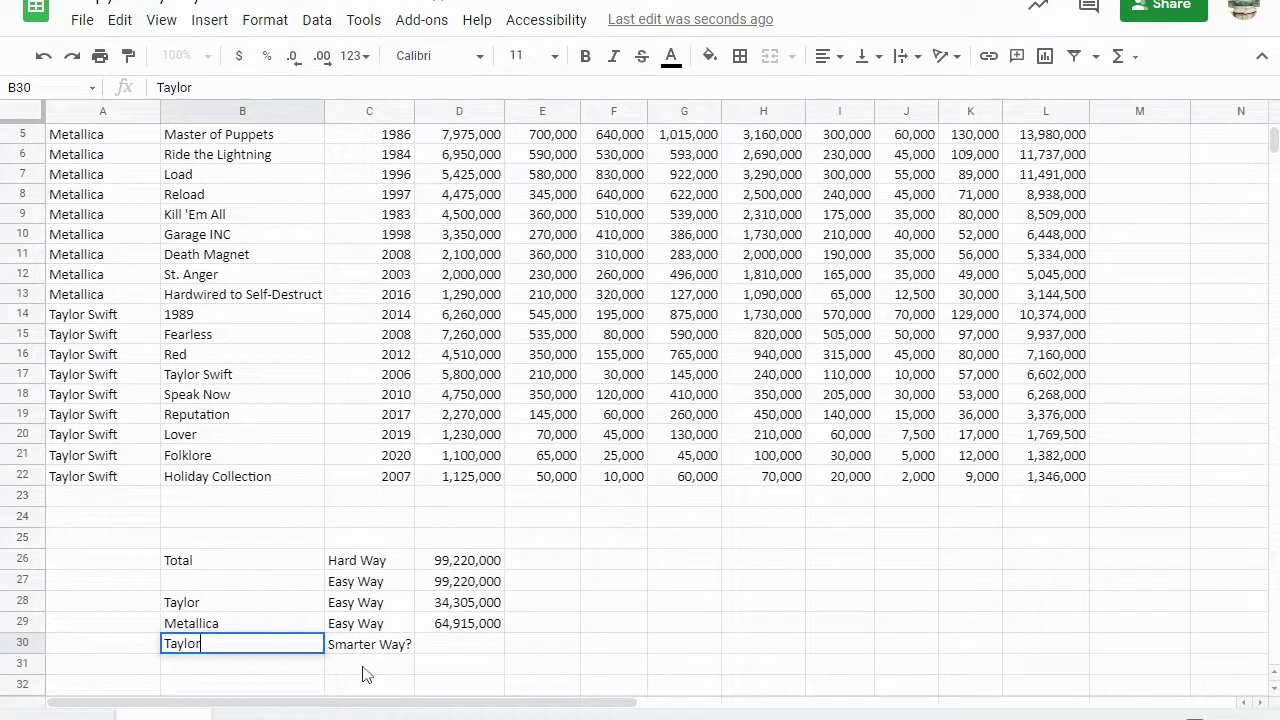
{"action": "key", "text": "Tab"}
{"action": "left_click", "coordinate": [498, 648]}
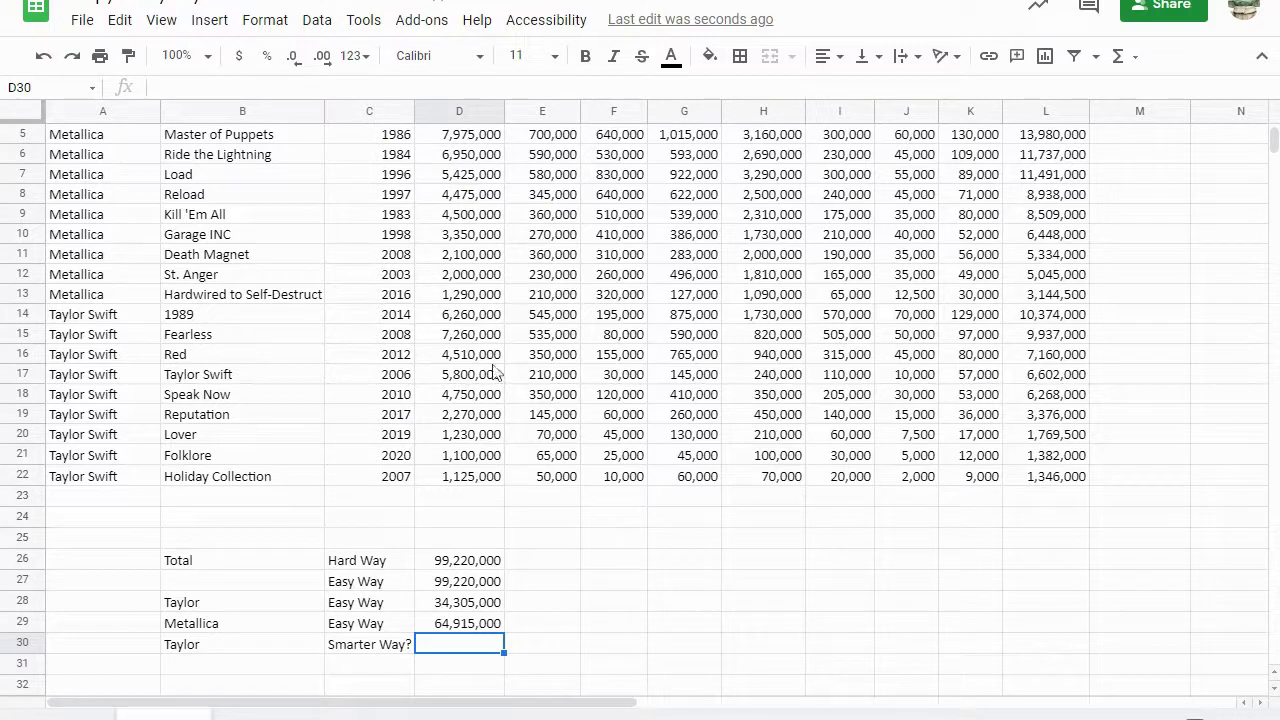
{"action": "left_click", "coordinate": [472, 317]}
{"action": "left_click", "coordinate": [470, 478], "text": "shift"}
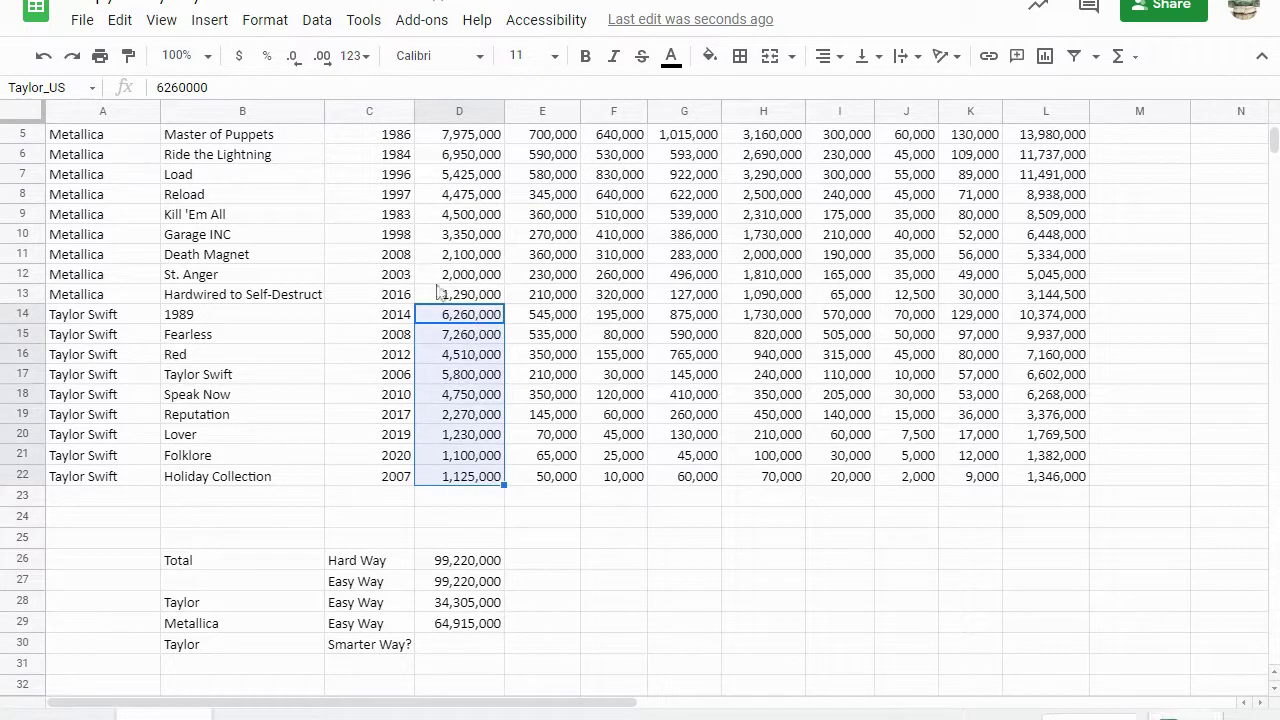
{"action": "left_click", "coordinate": [50, 88]}
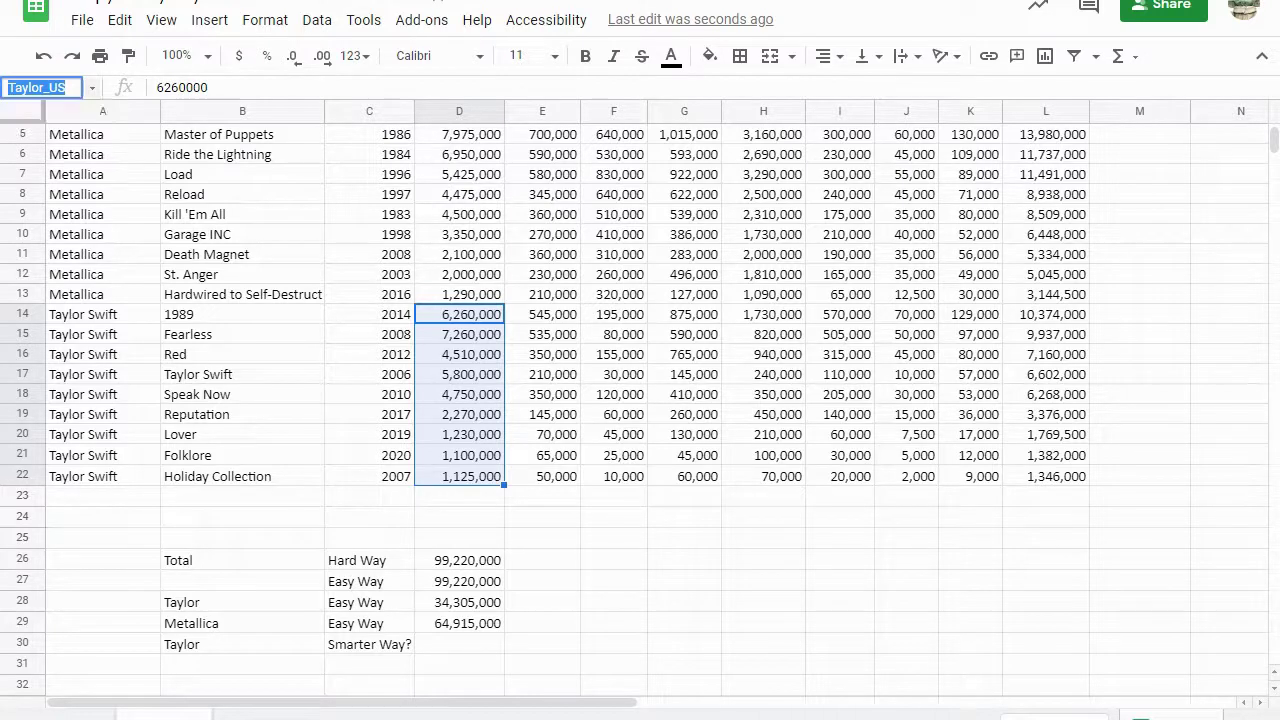
{"action": "type", "text": "Tay"}
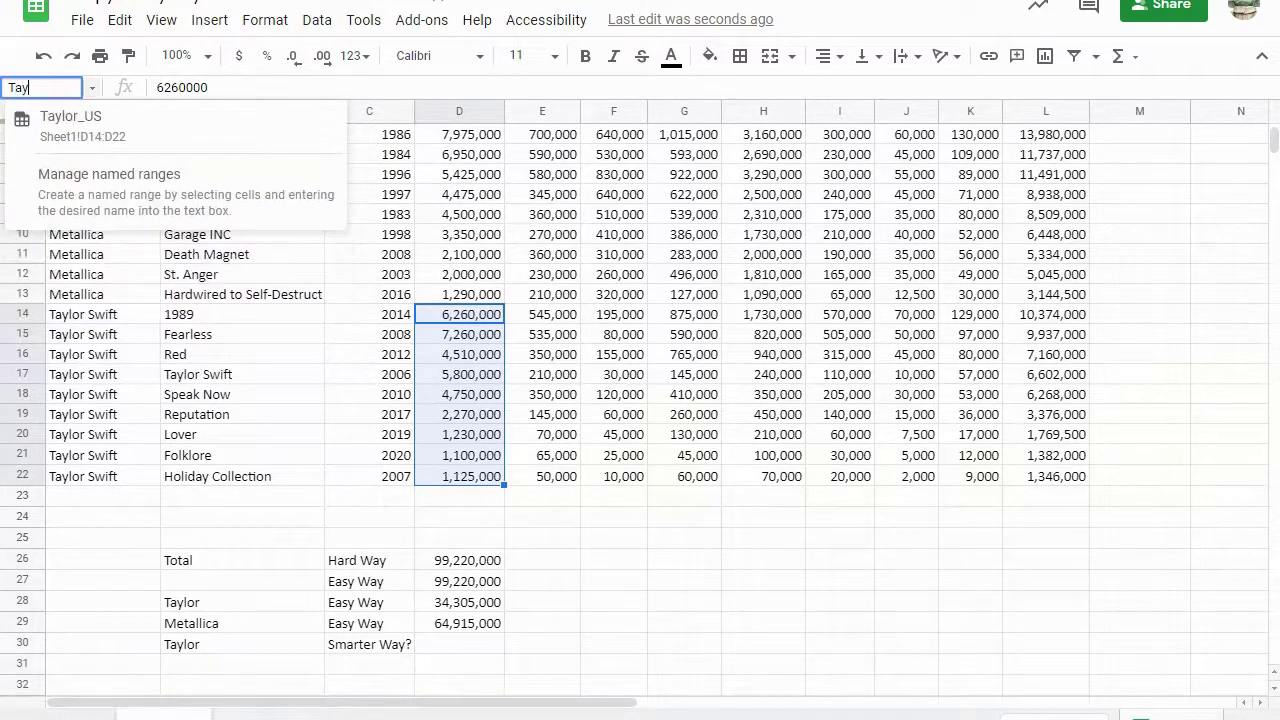
{"action": "left_click", "coordinate": [72, 122]}
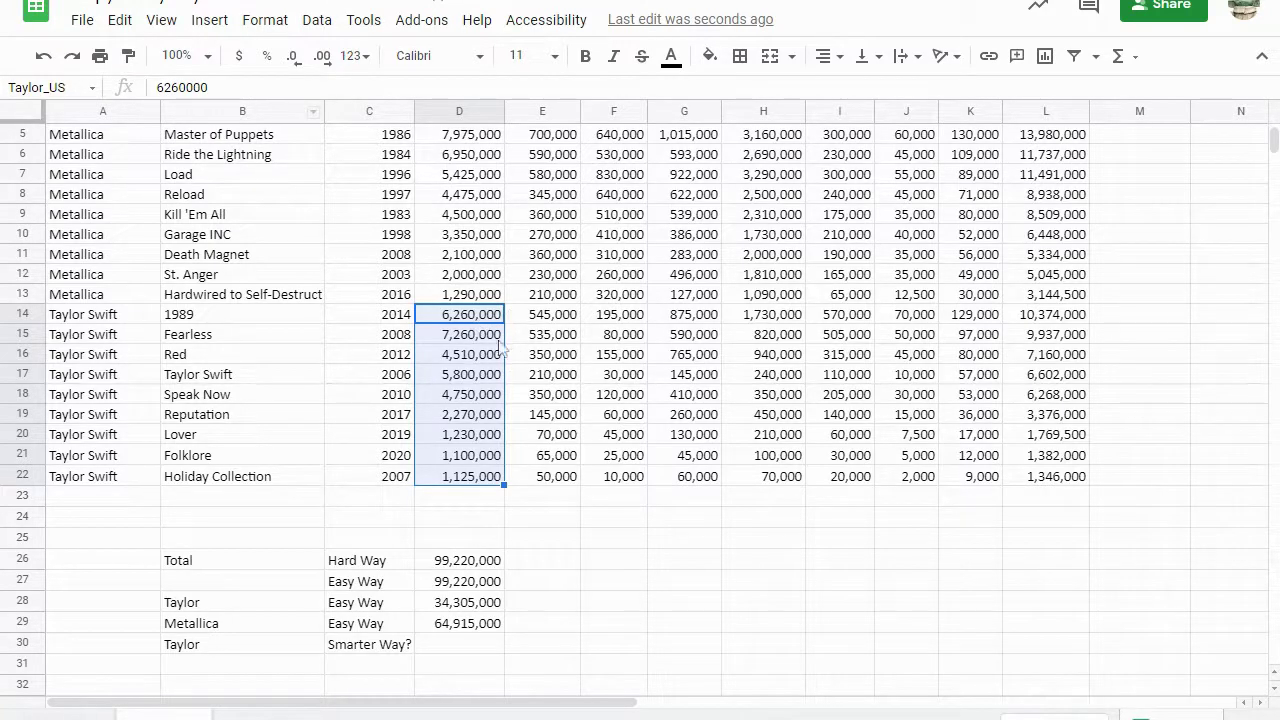
Select E14:E22 and name it Taylor_Can.
{"action": "left_click", "coordinate": [550, 318]}
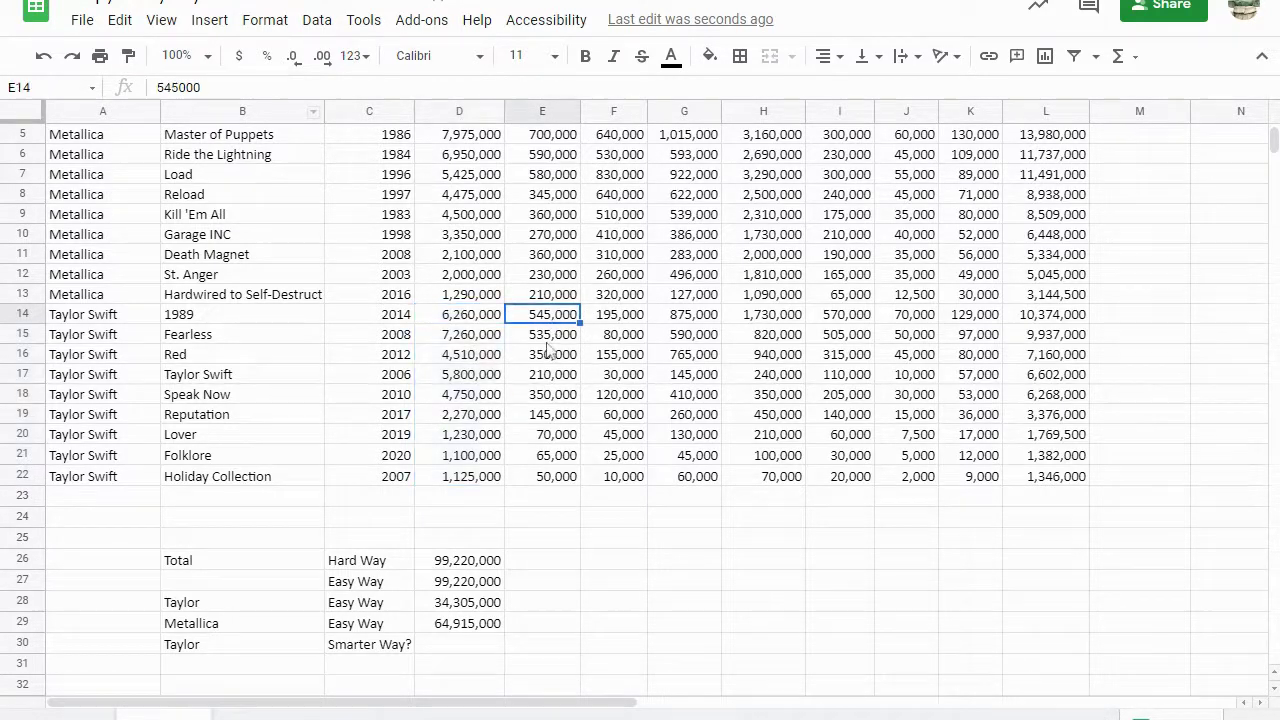
{"action": "left_click", "coordinate": [576, 478], "text": "shift"}
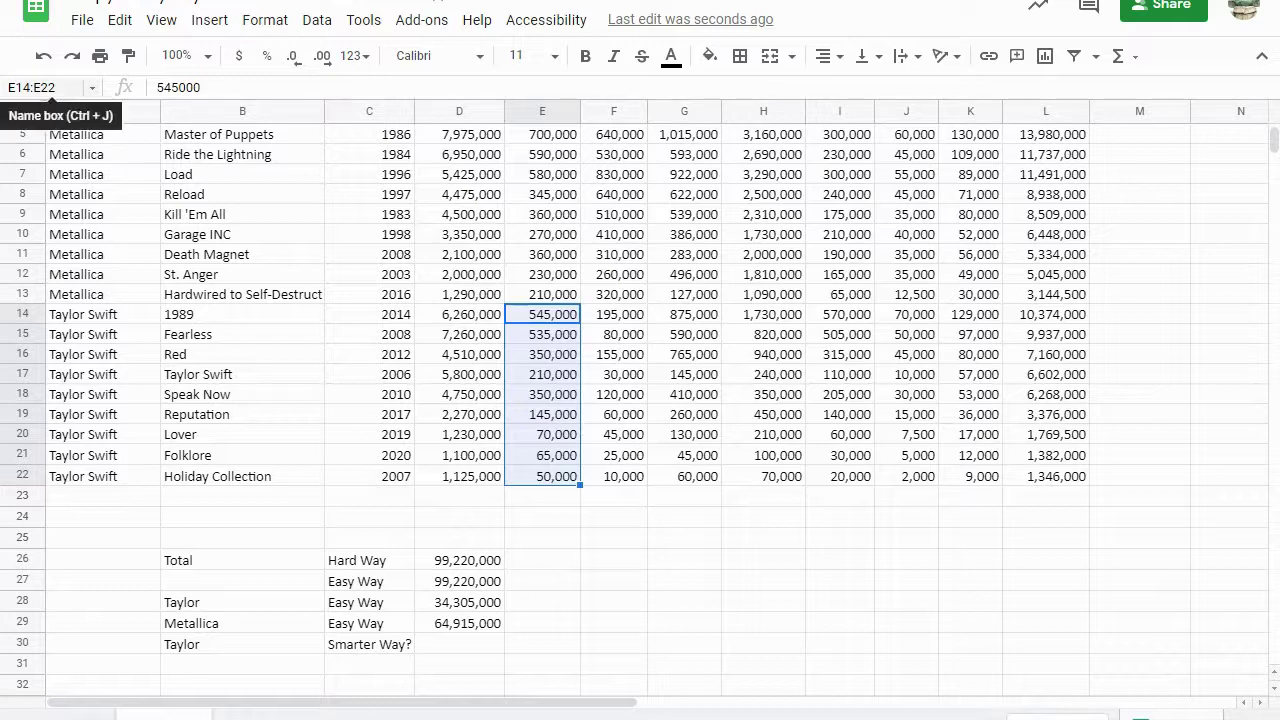
{"action": "key", "text": "ctrl+j"}
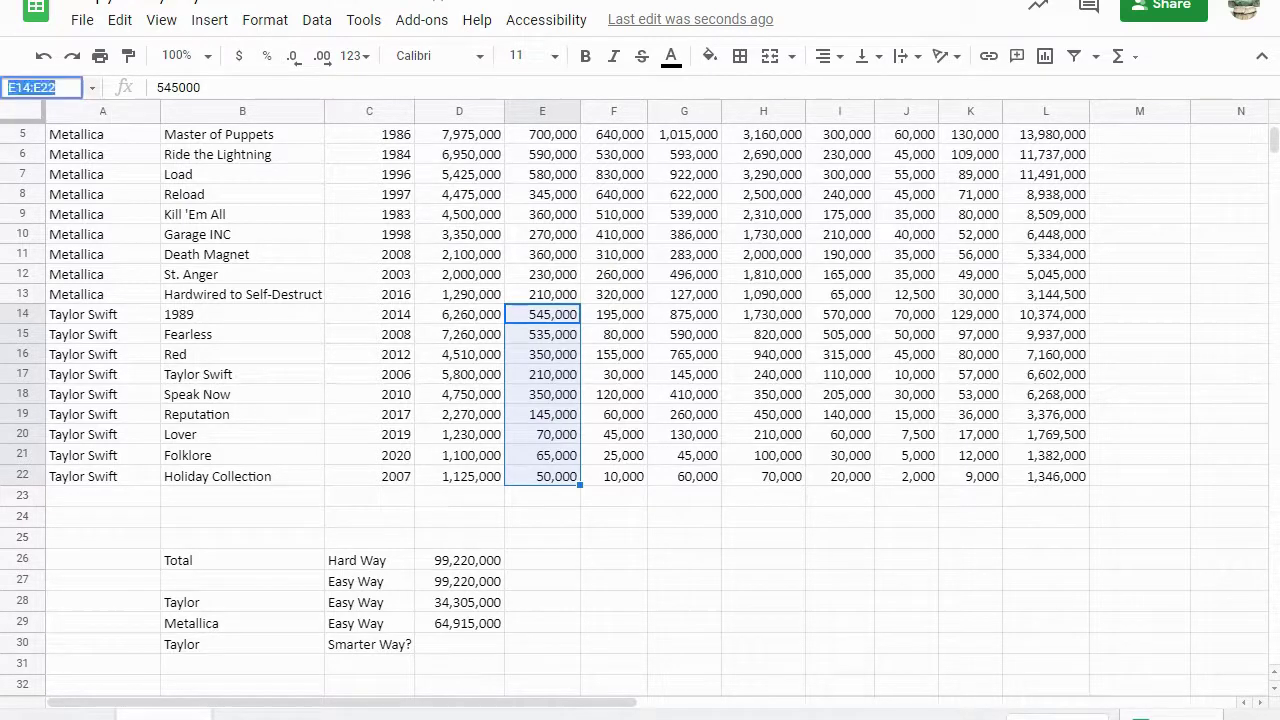
{"action": "type", "text": "Ta"}
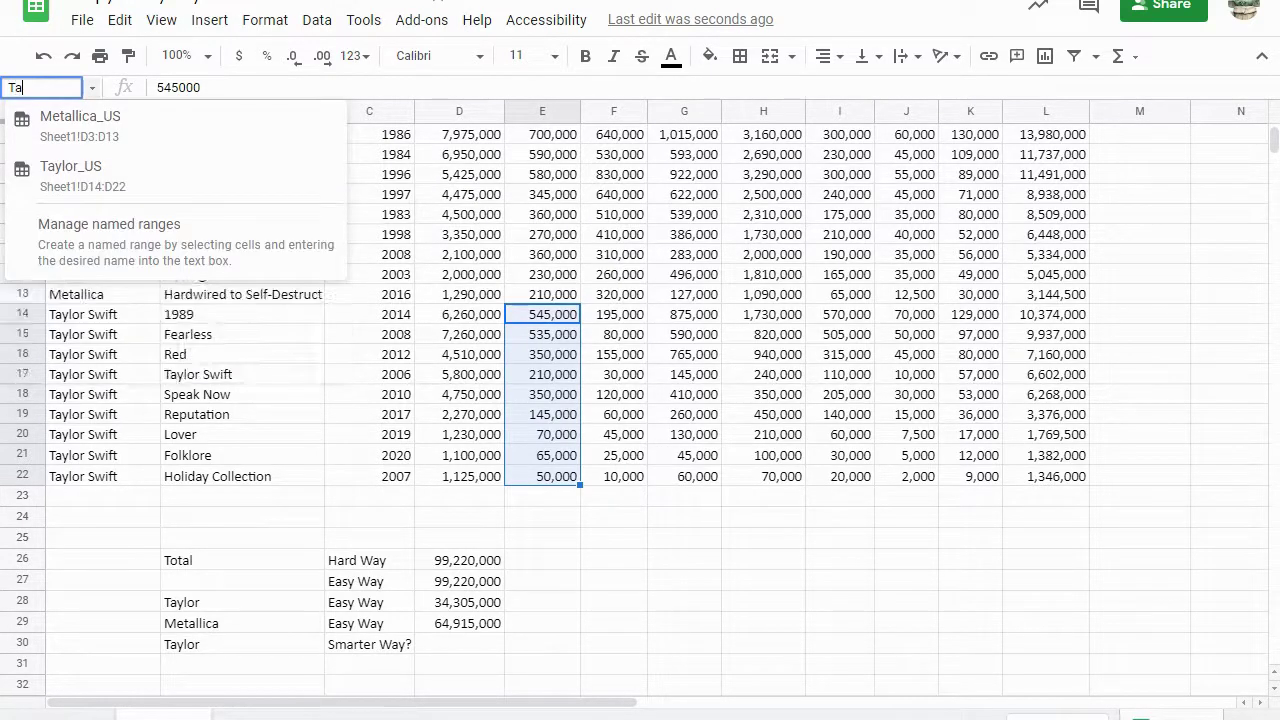
{"action": "type", "text": "ylor"}
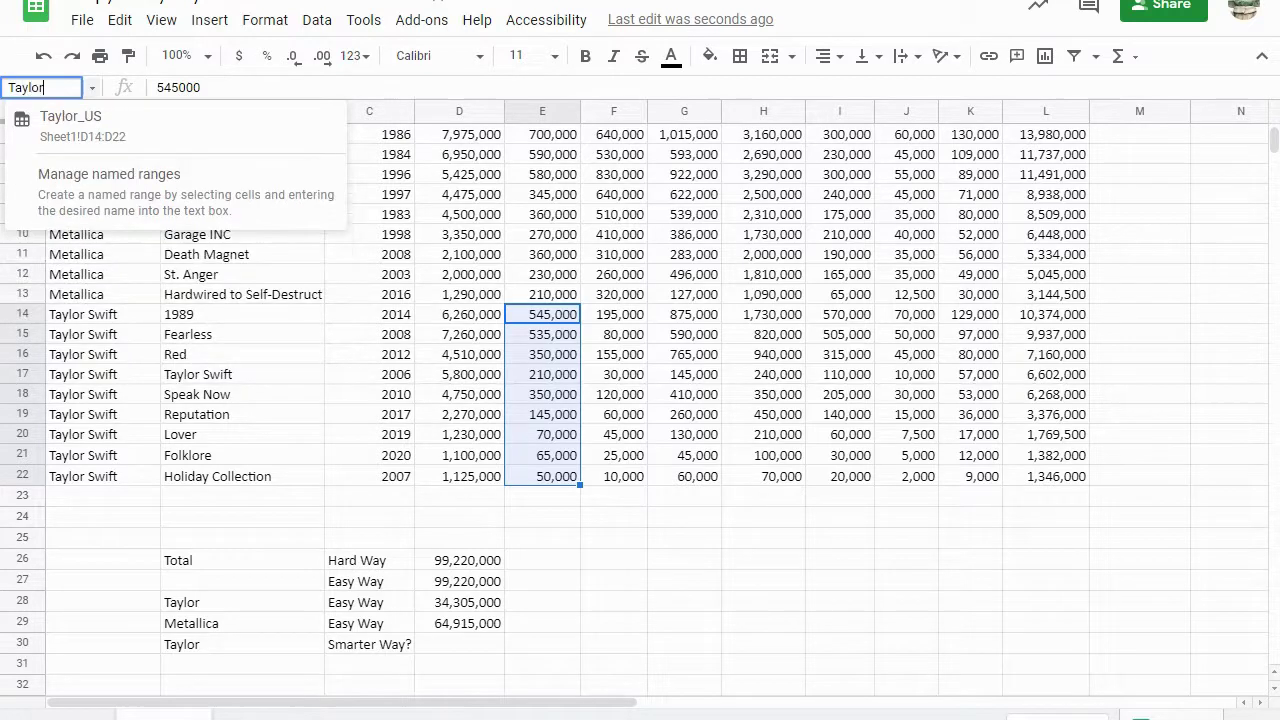
{"action": "type", "text": "_Can"}
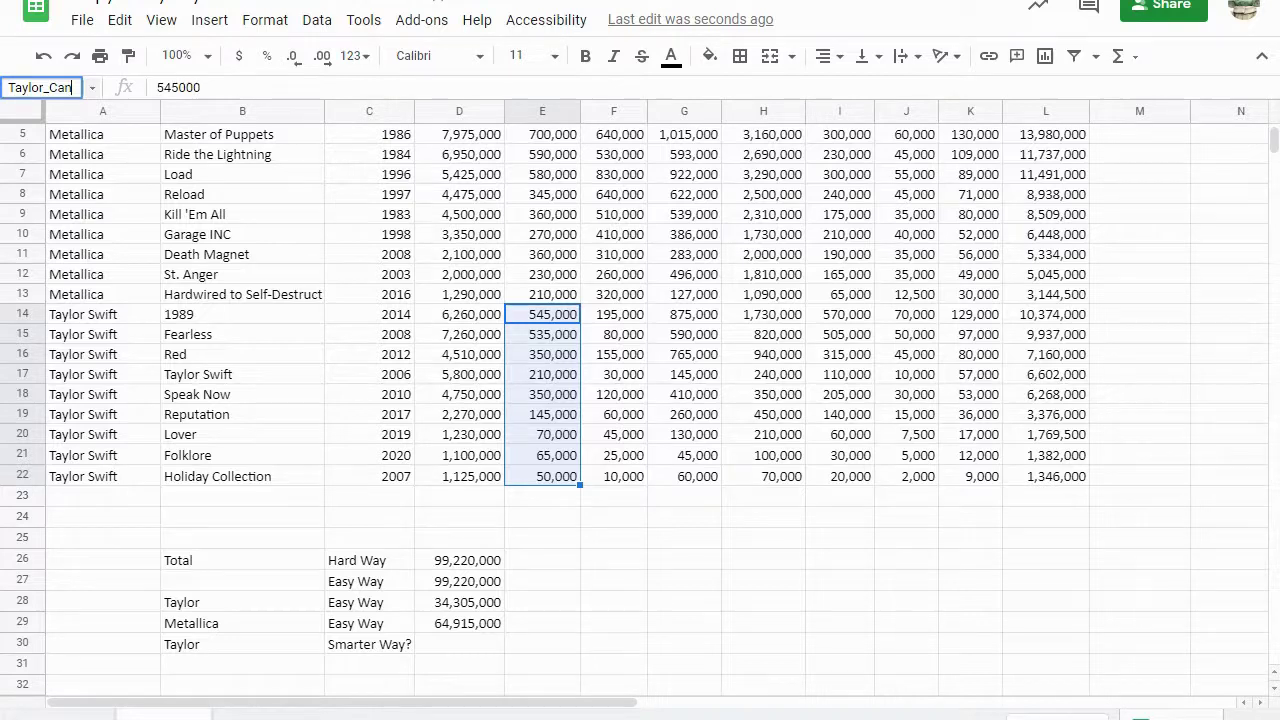
{"action": "key", "text": "Return"}
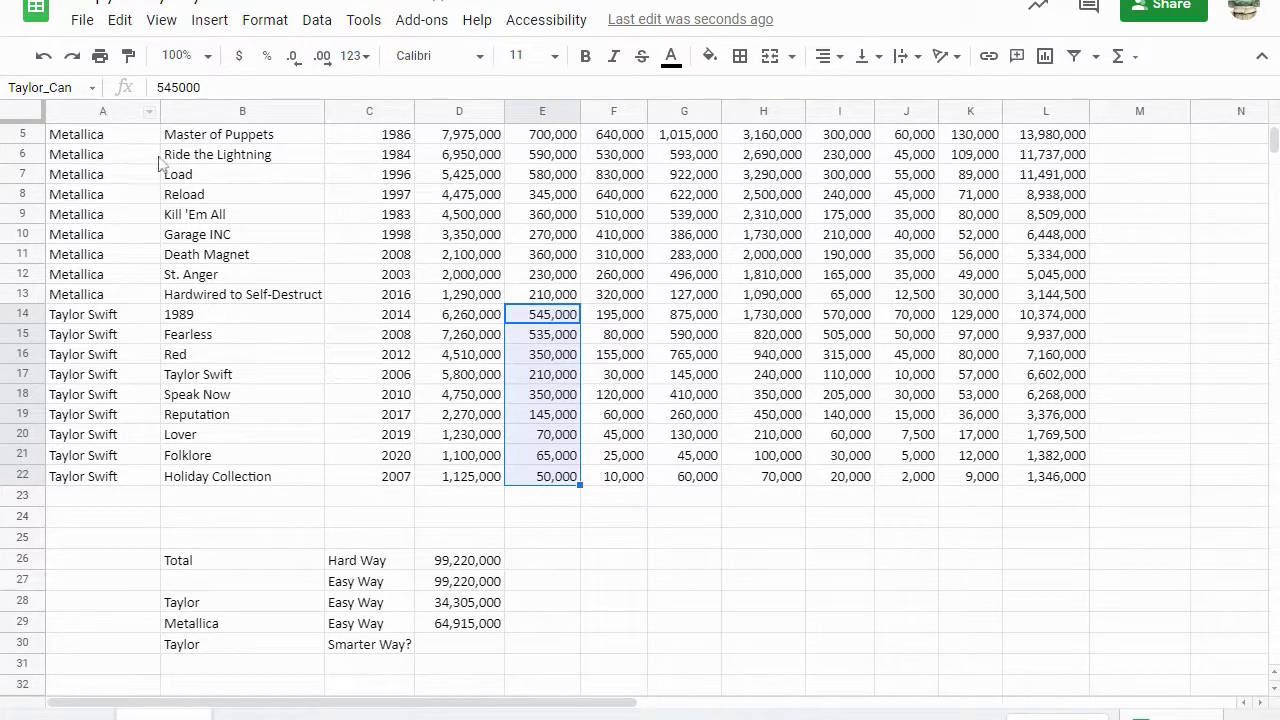
Enter =SUM(Taylor_US) in D30, giving 34,305,000.
{"action": "left_click", "coordinate": [574, 566]}
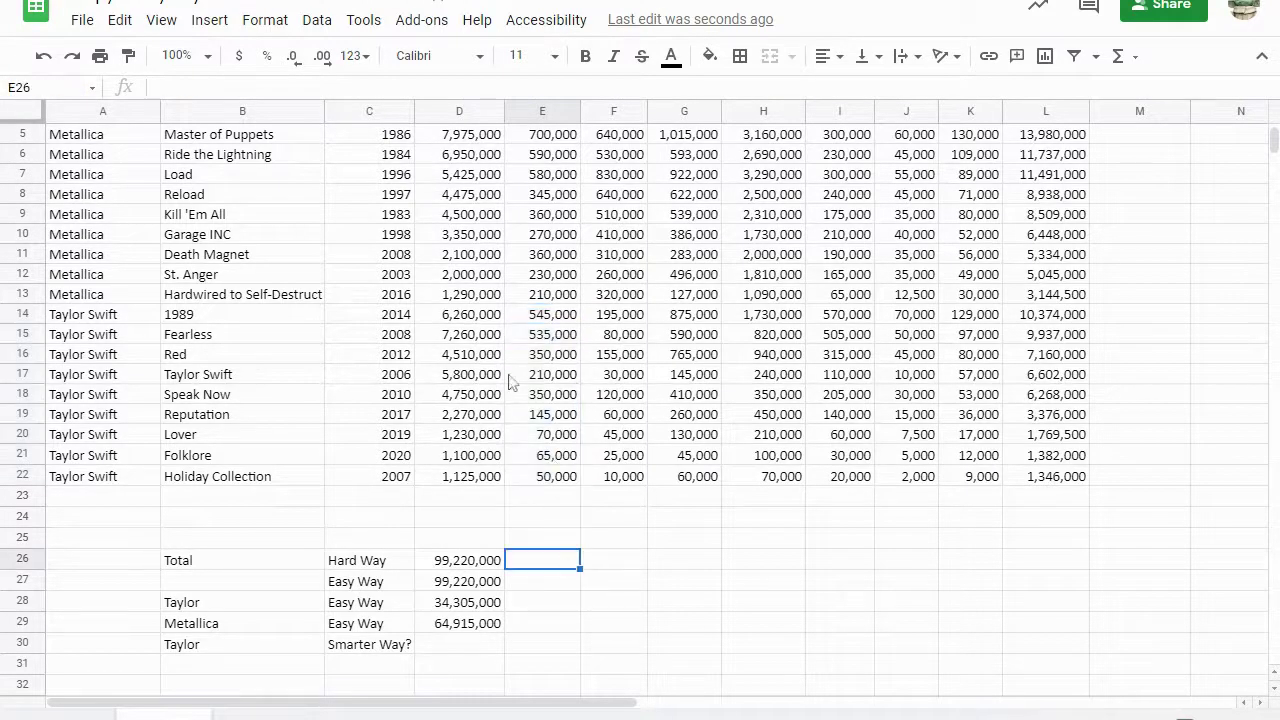
{"action": "left_click", "coordinate": [462, 645]}
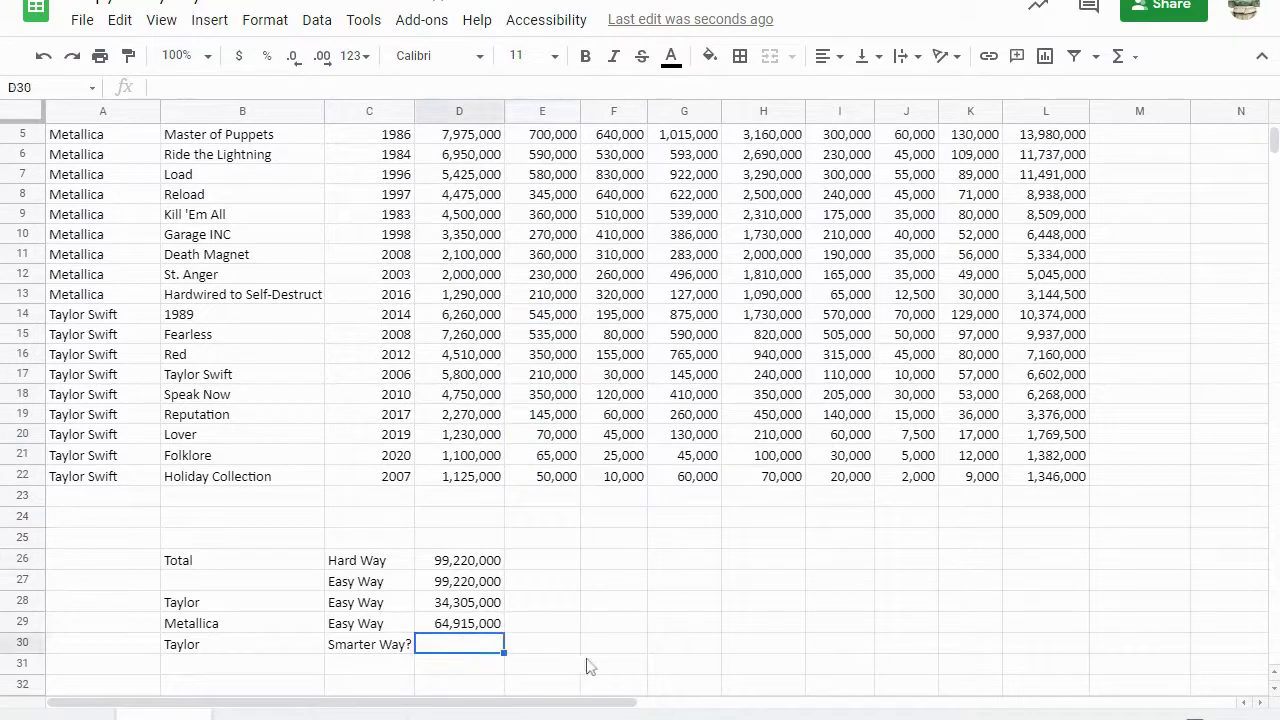
{"action": "type", "text": "=SUM("}
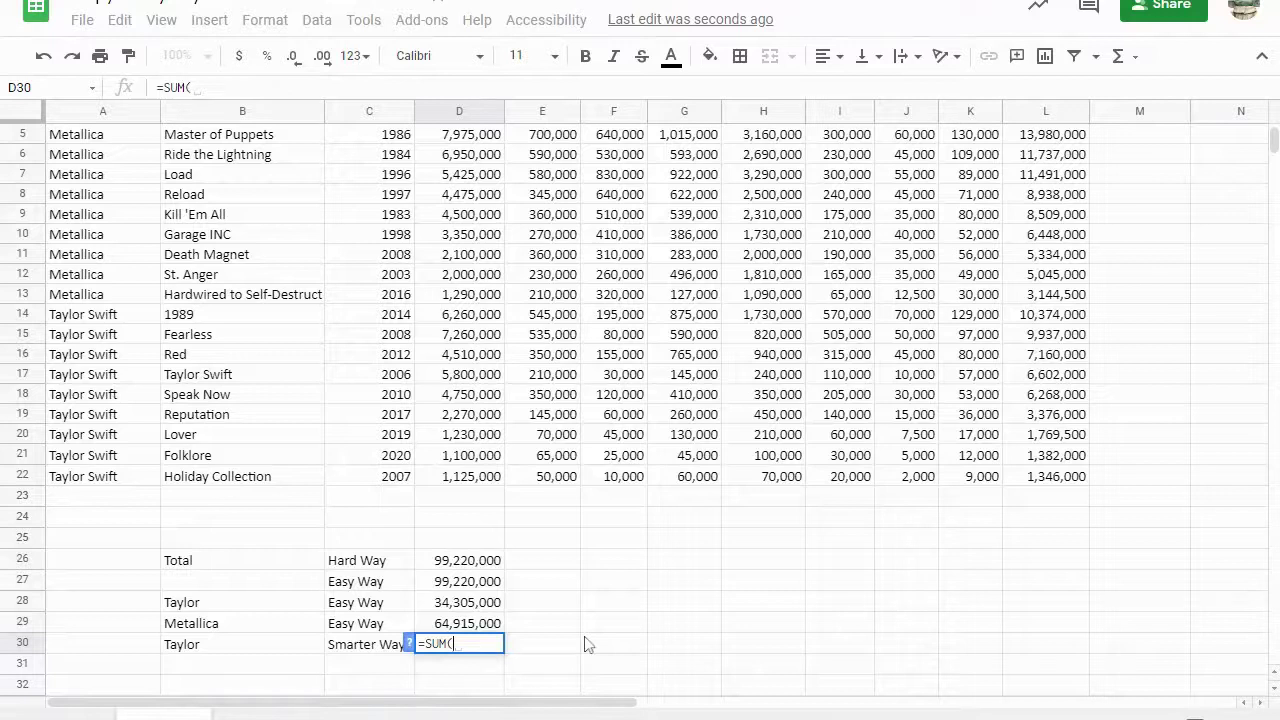
{"action": "type", "text": "Ta"}
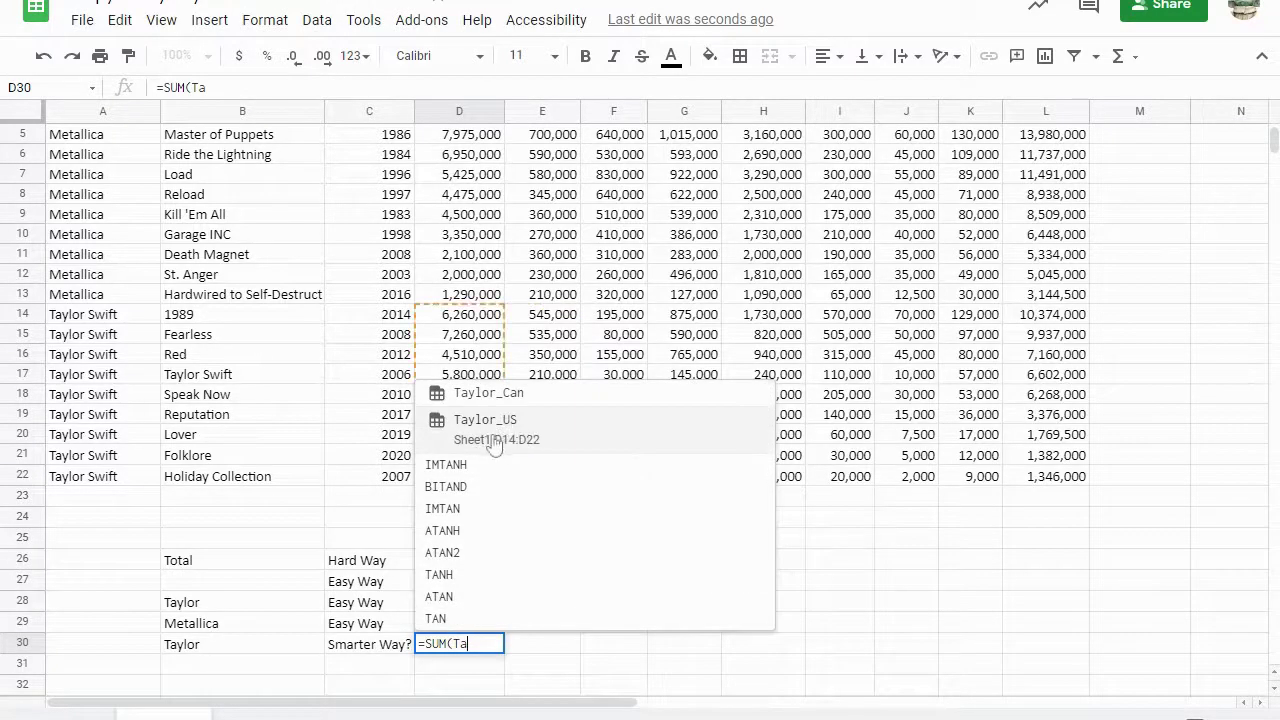
{"action": "left_click", "coordinate": [486, 432]}
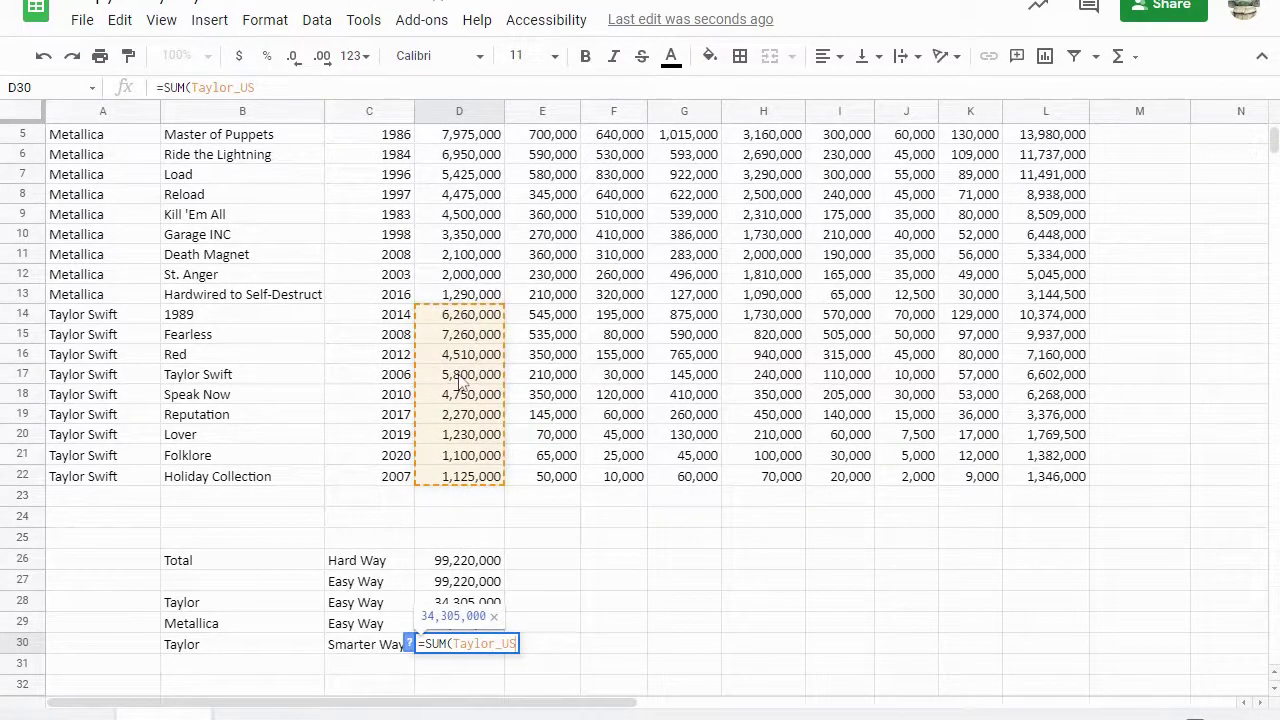
{"action": "key", "text": "Return"}
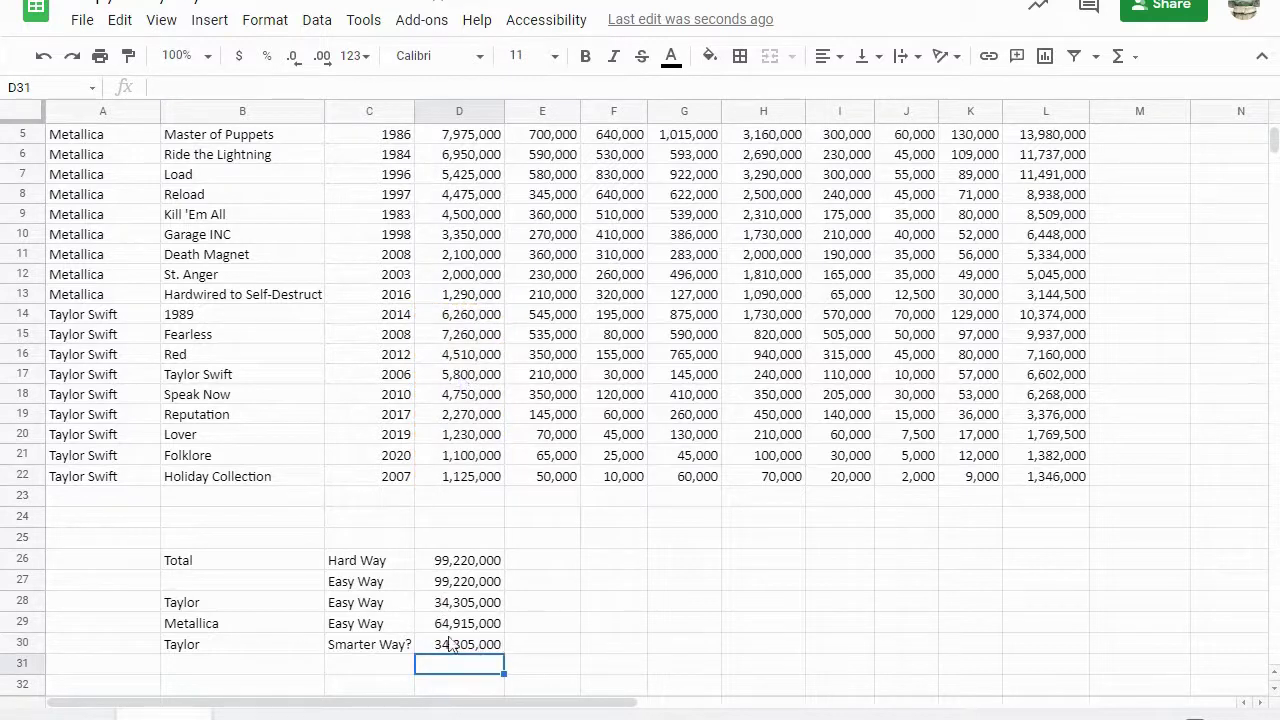
{"action": "left_click", "coordinate": [348, 668]}
{"action": "left_click", "coordinate": [232, 668]}
Label row 31 'Metallica' and copy 'Smarter Way?' down into C31.
{"action": "type", "text": "Meta"}
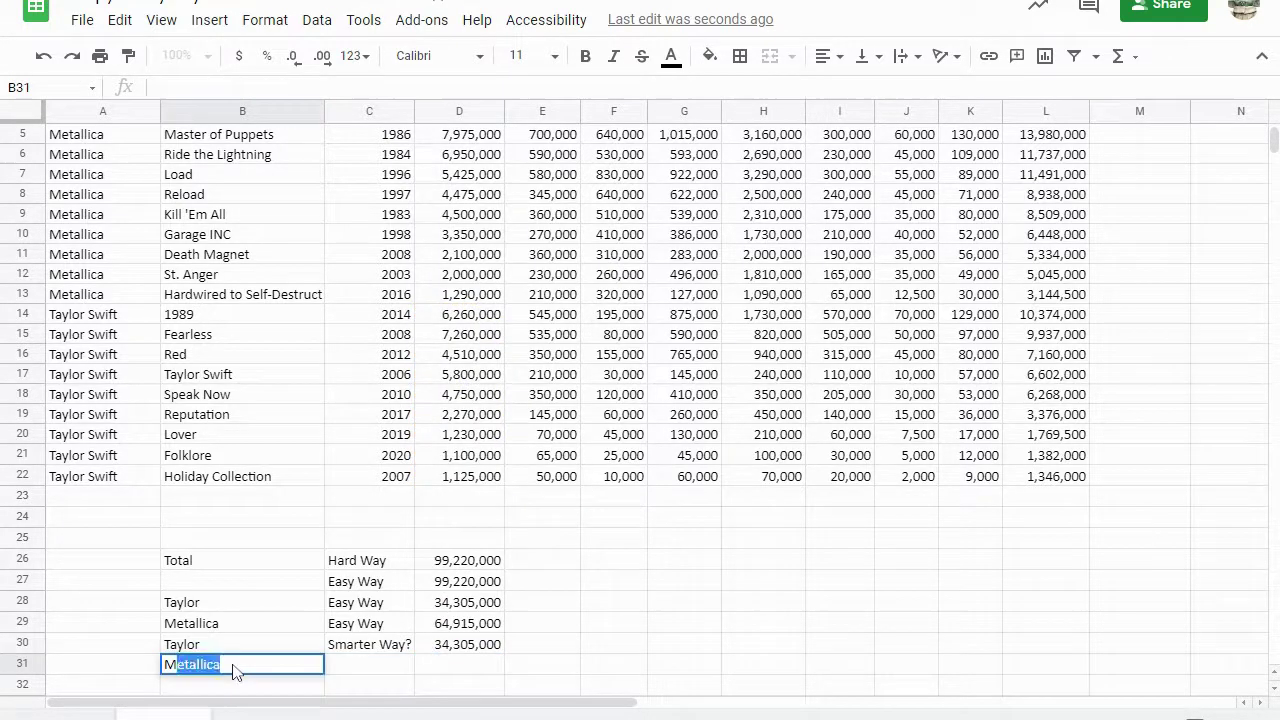
{"action": "type", "text": "llica"}
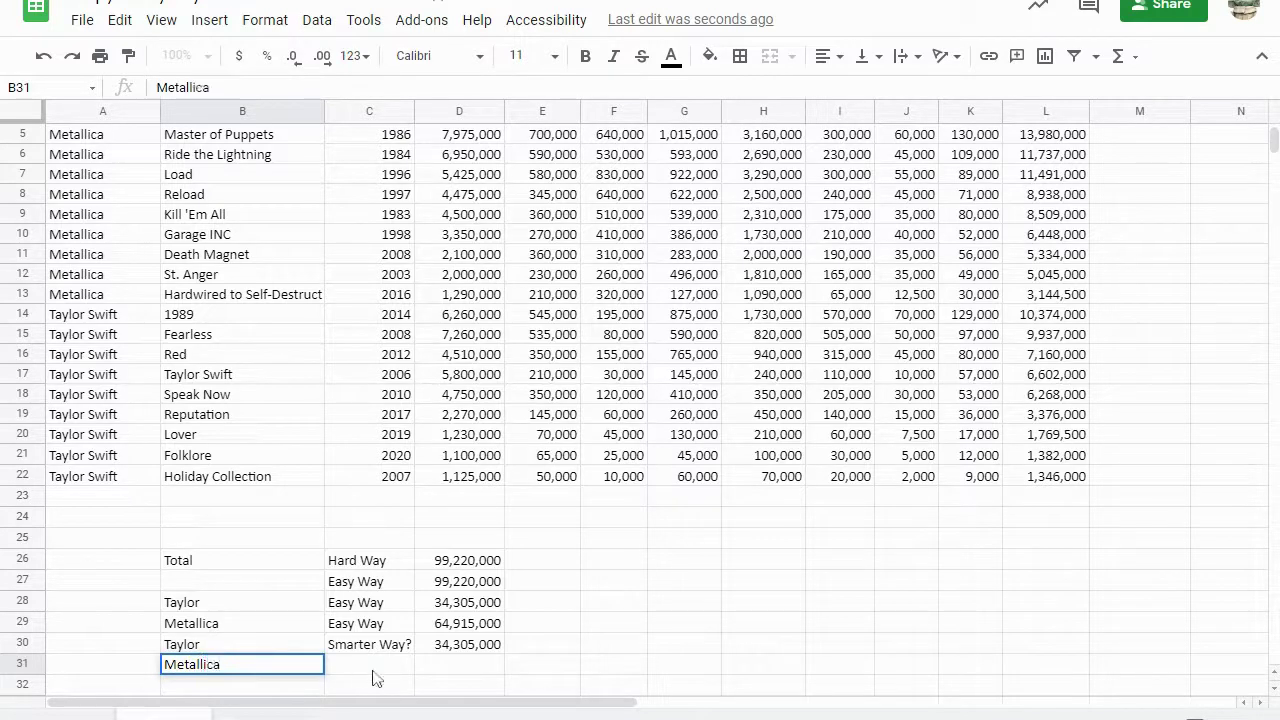
{"action": "key", "text": "Tab"}
{"action": "left_click", "coordinate": [363, 648]}
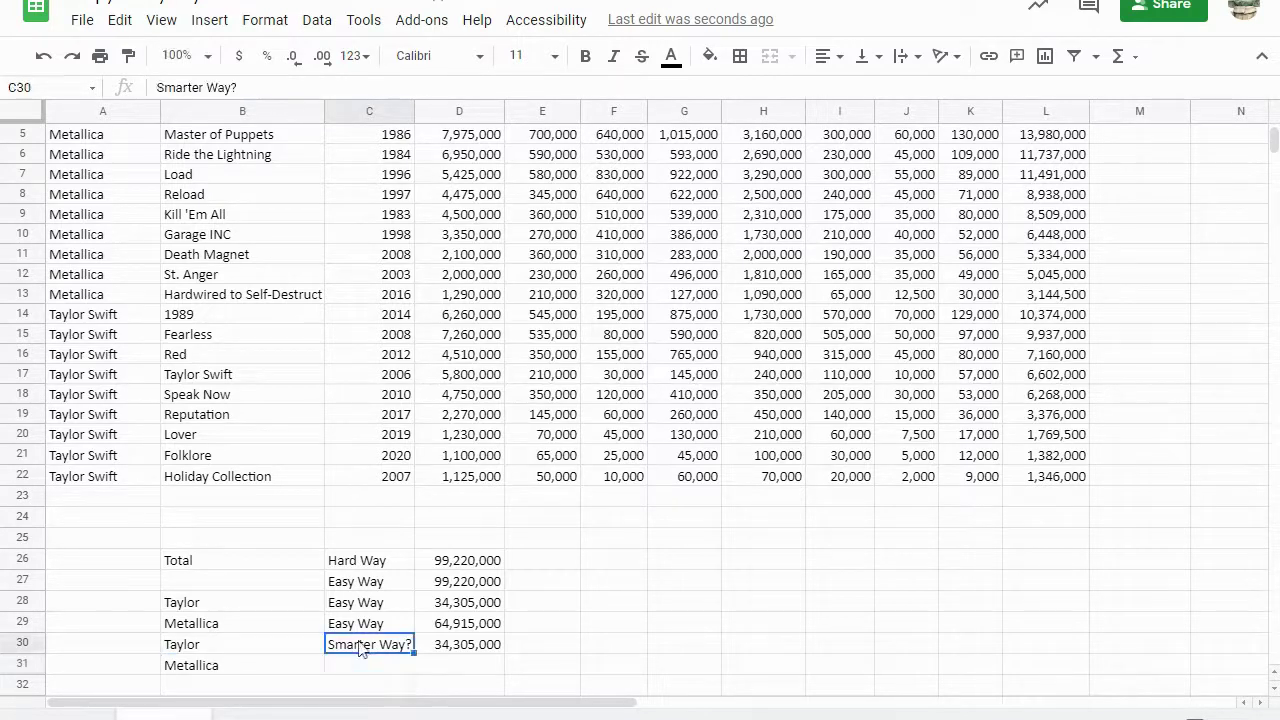
{"action": "left_click_drag", "start_coordinate": [414, 653], "coordinate": [405, 668]}
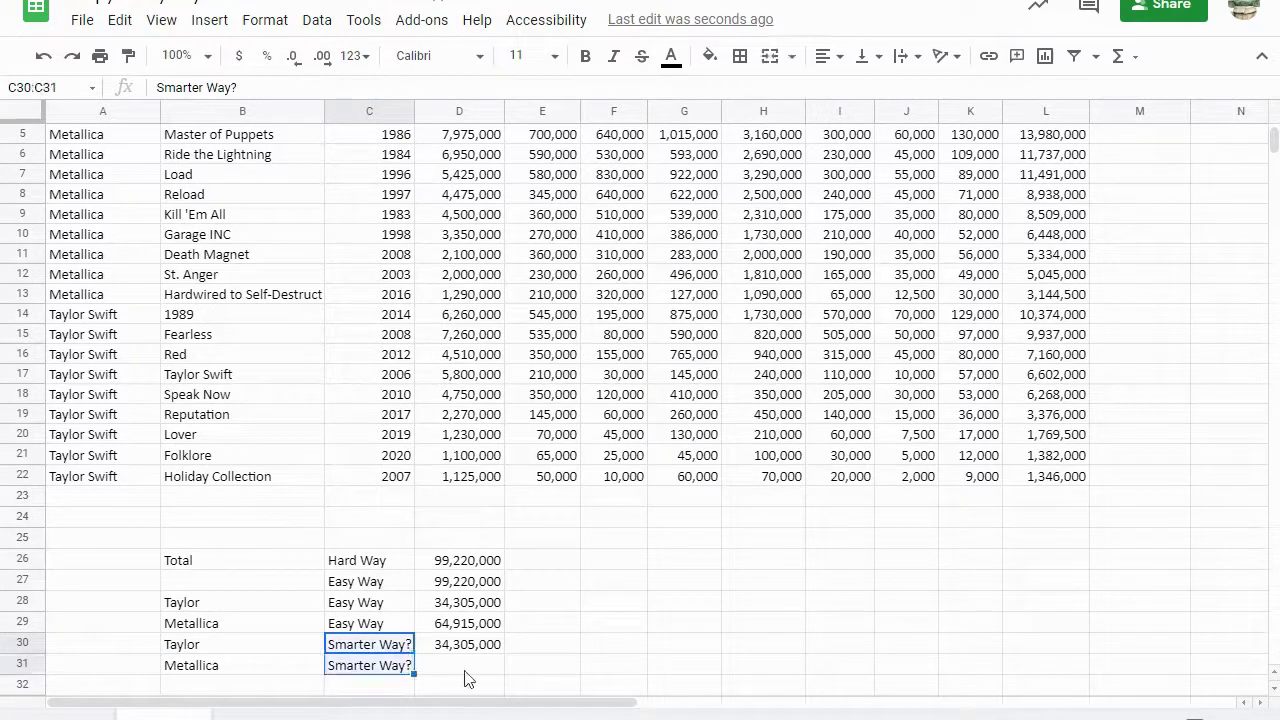
Enter =Sum(Metallica_US) in D31, giving 64,915,000.
{"action": "left_click", "coordinate": [466, 670]}
{"action": "type", "text": "=S"}
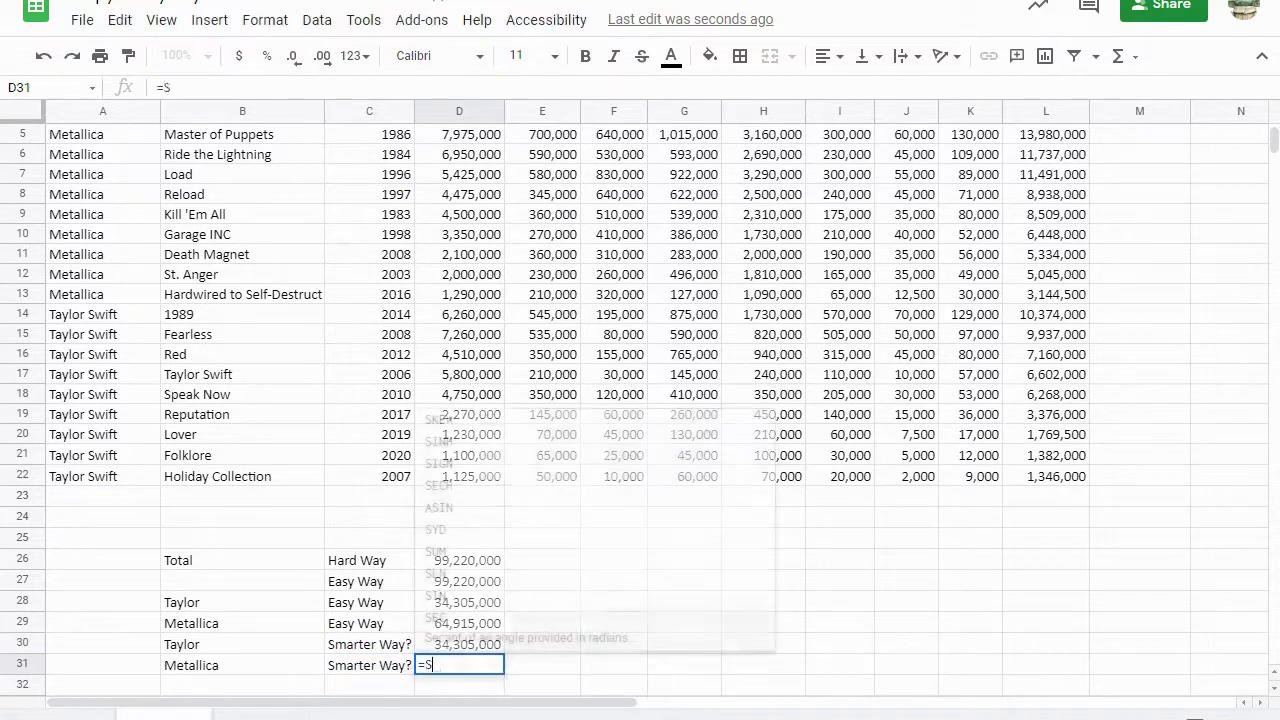
{"action": "type", "text": "um("}
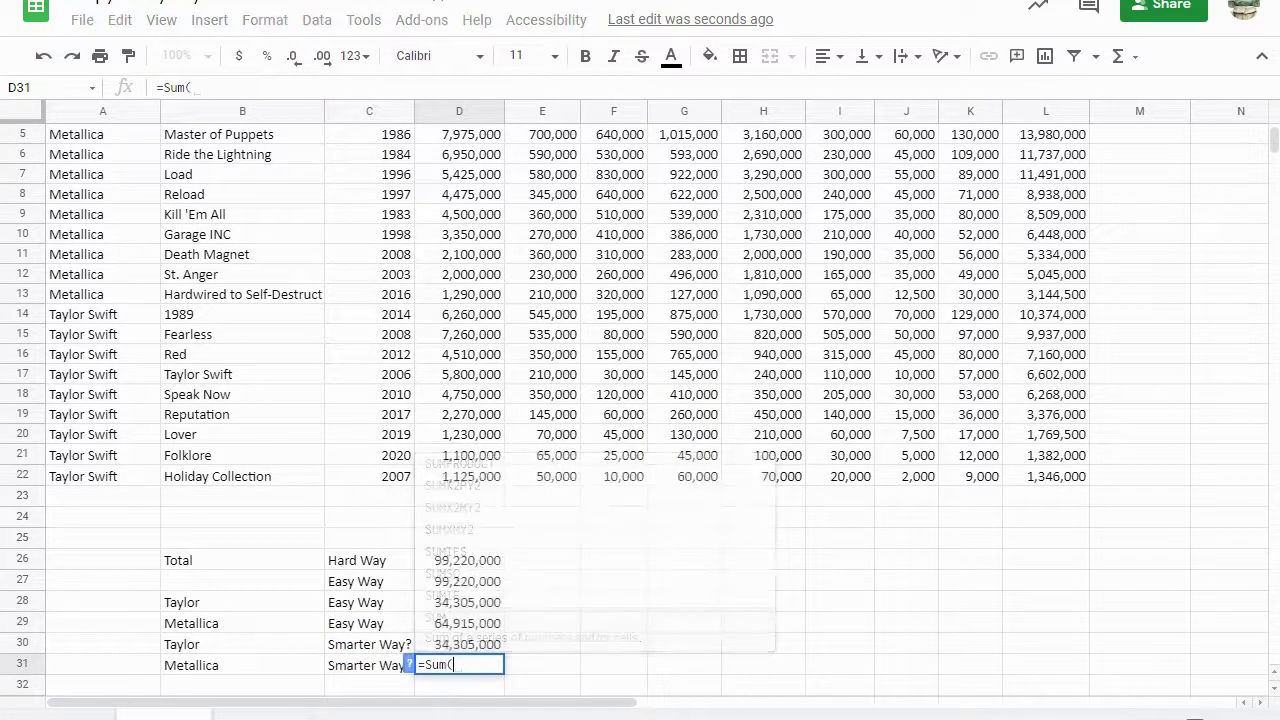
{"action": "type", "text": "Met"}
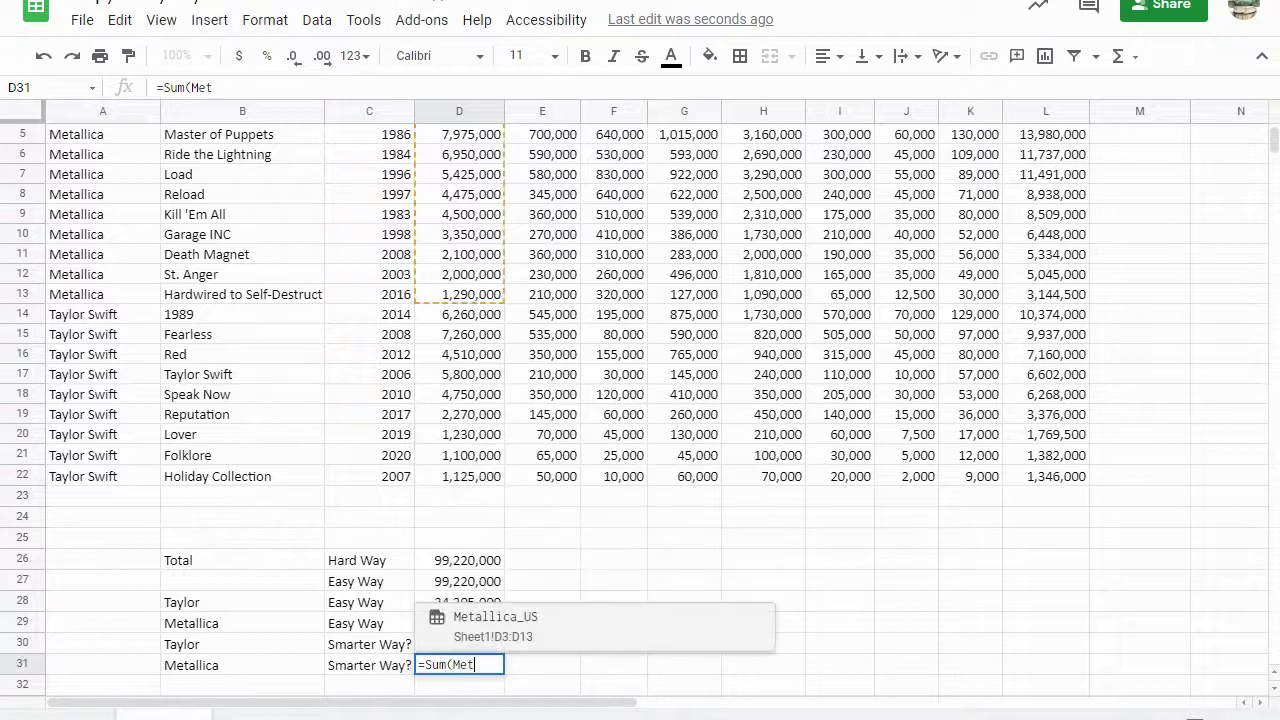
{"action": "left_click", "coordinate": [498, 625]}
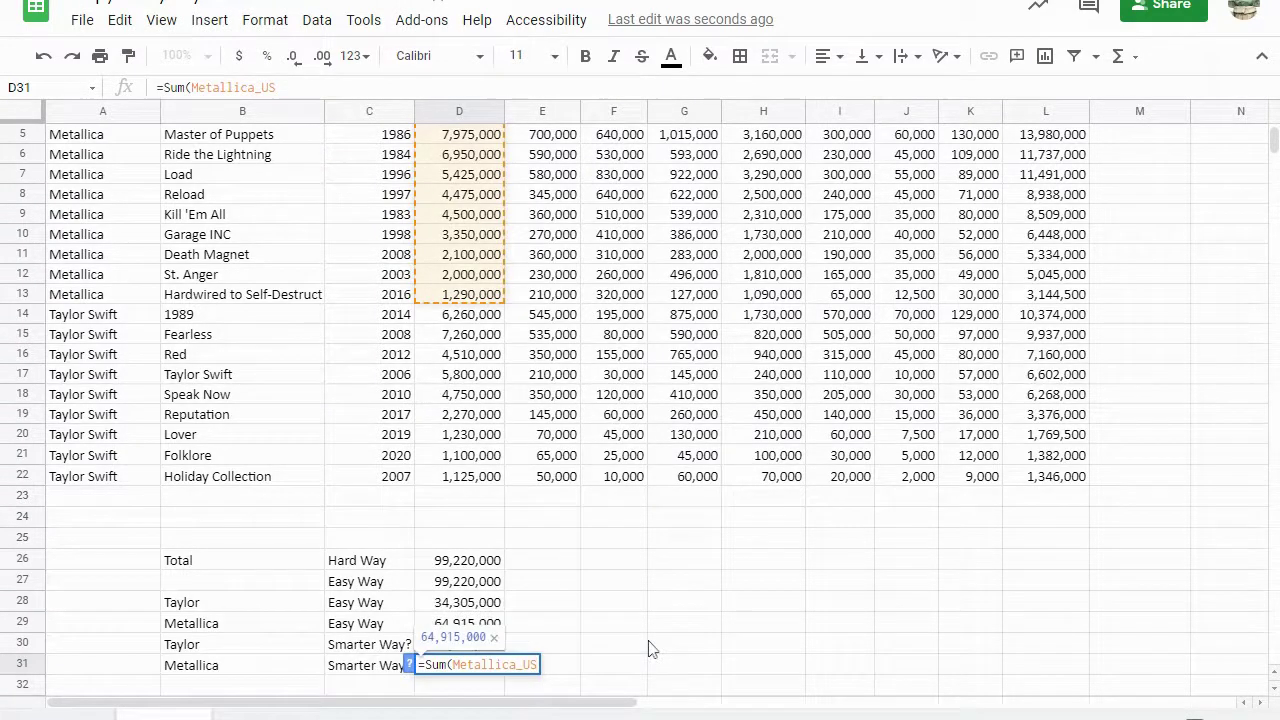
{"action": "key", "text": "Return"}
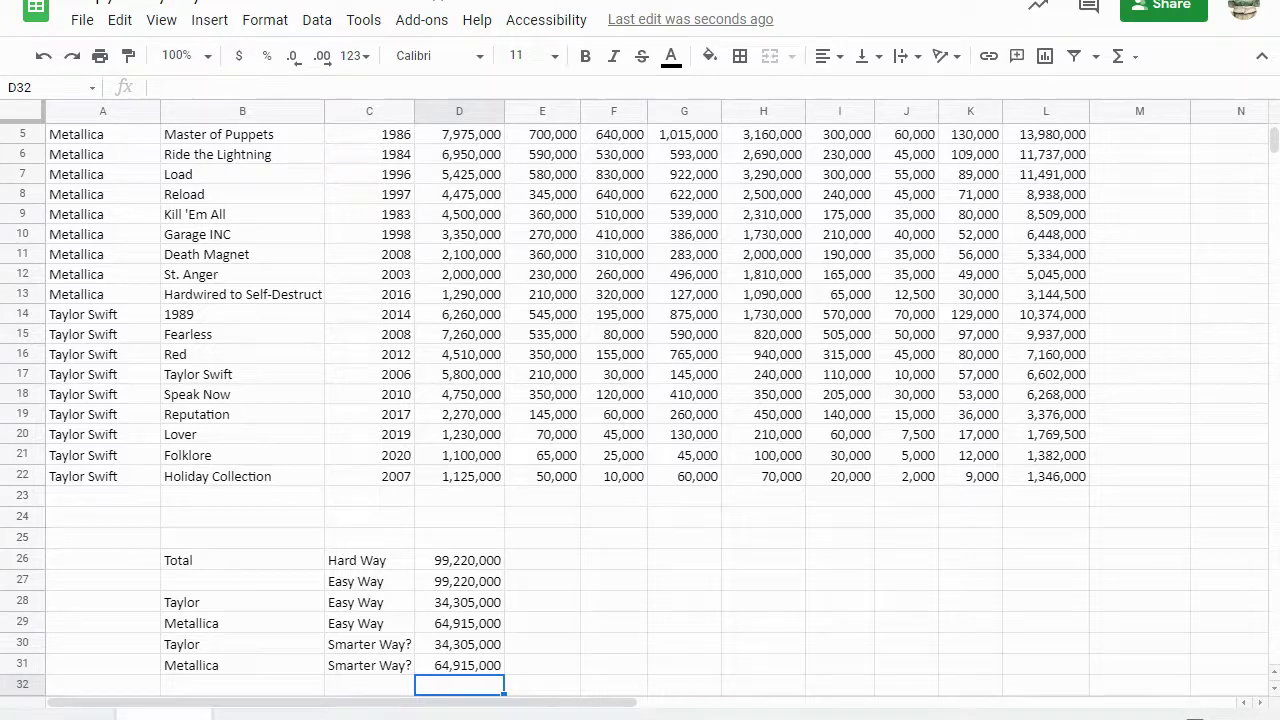
Label row 32 with 'Best Way' in C32 and 'Taylor' in B32.
{"action": "scroll", "coordinate": [424, 627], "scroll_direction": "down", "scroll_amount": 1}
{"action": "left_click", "coordinate": [356, 650]}
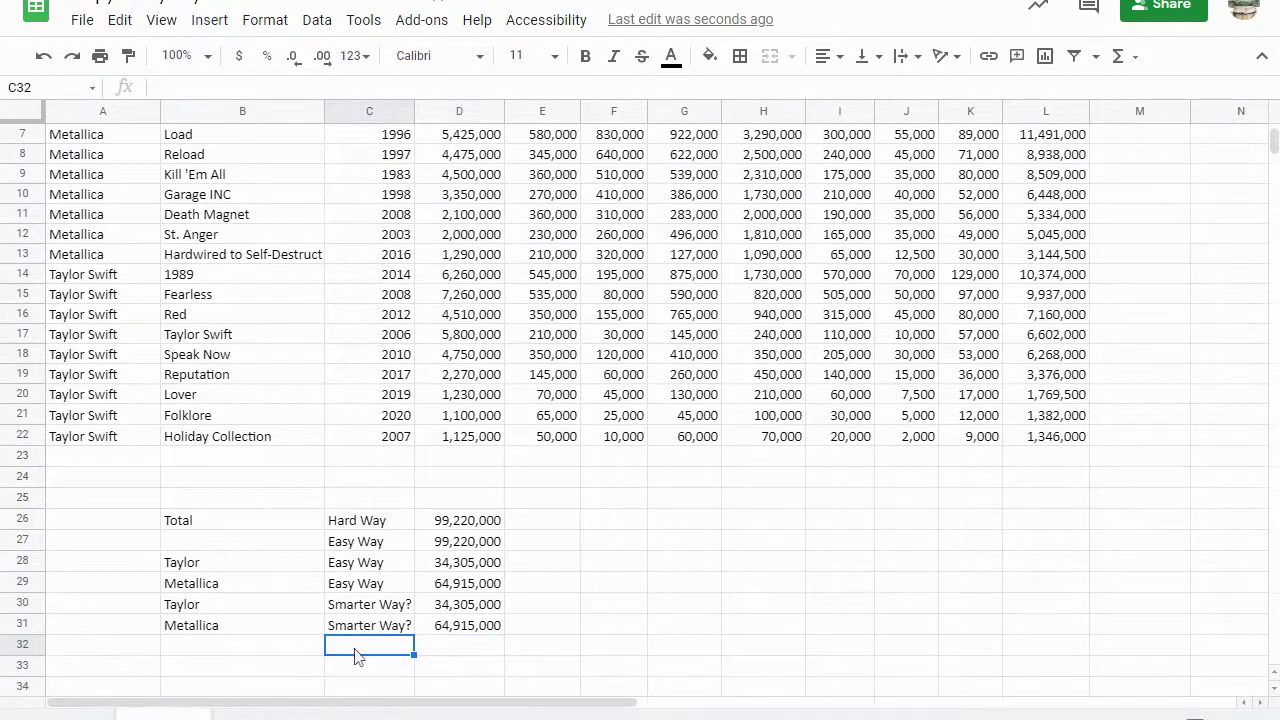
{"action": "type", "text": "Best Way"}
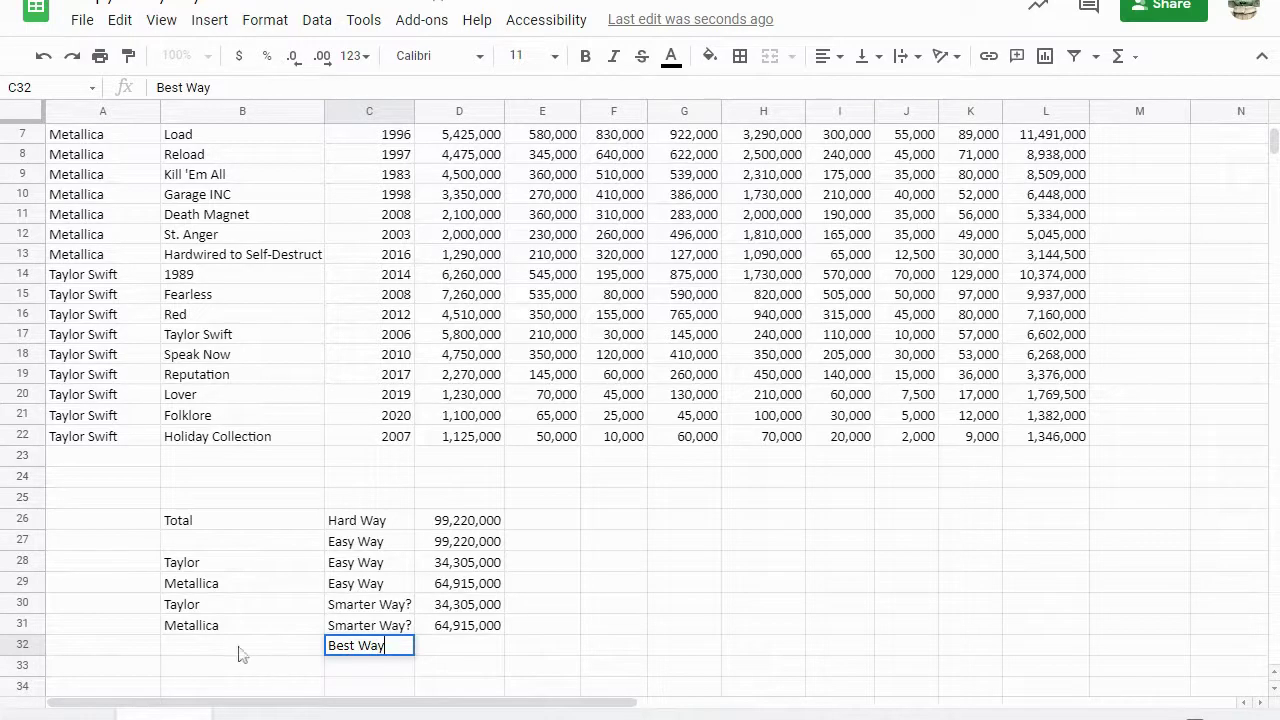
{"action": "left_click", "coordinate": [220, 649]}
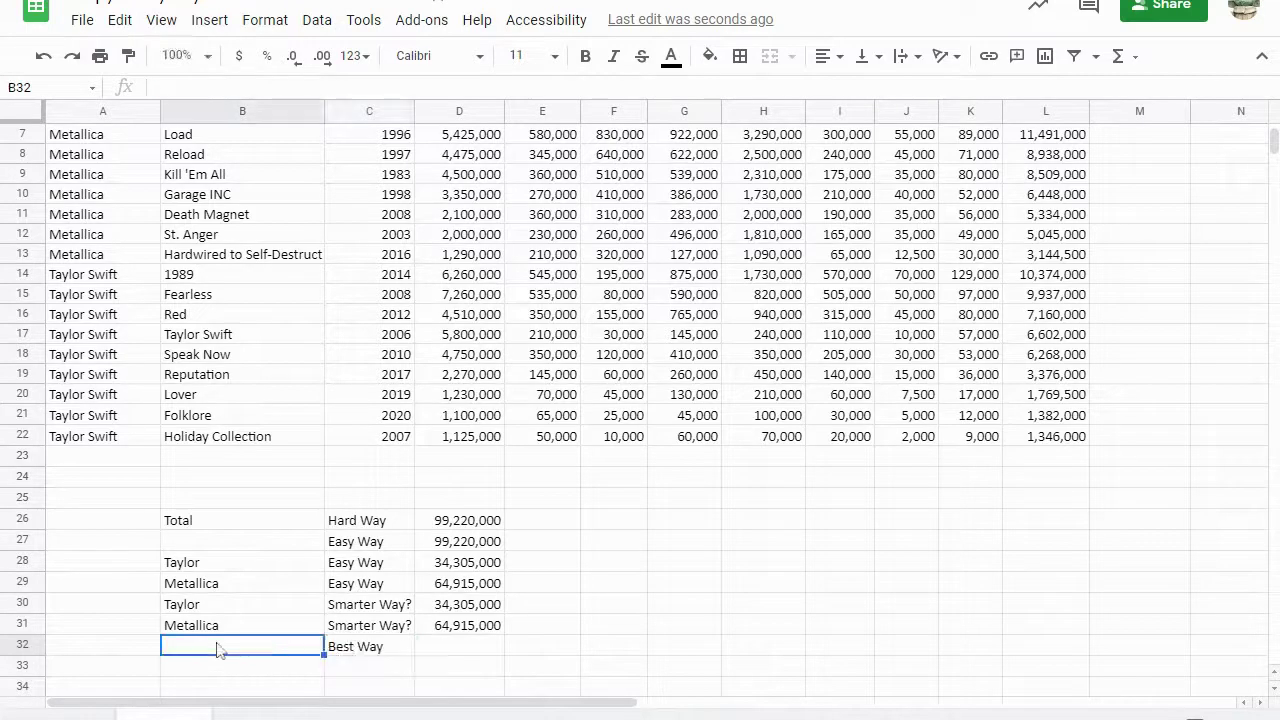
{"action": "type", "text": "Taylor"}
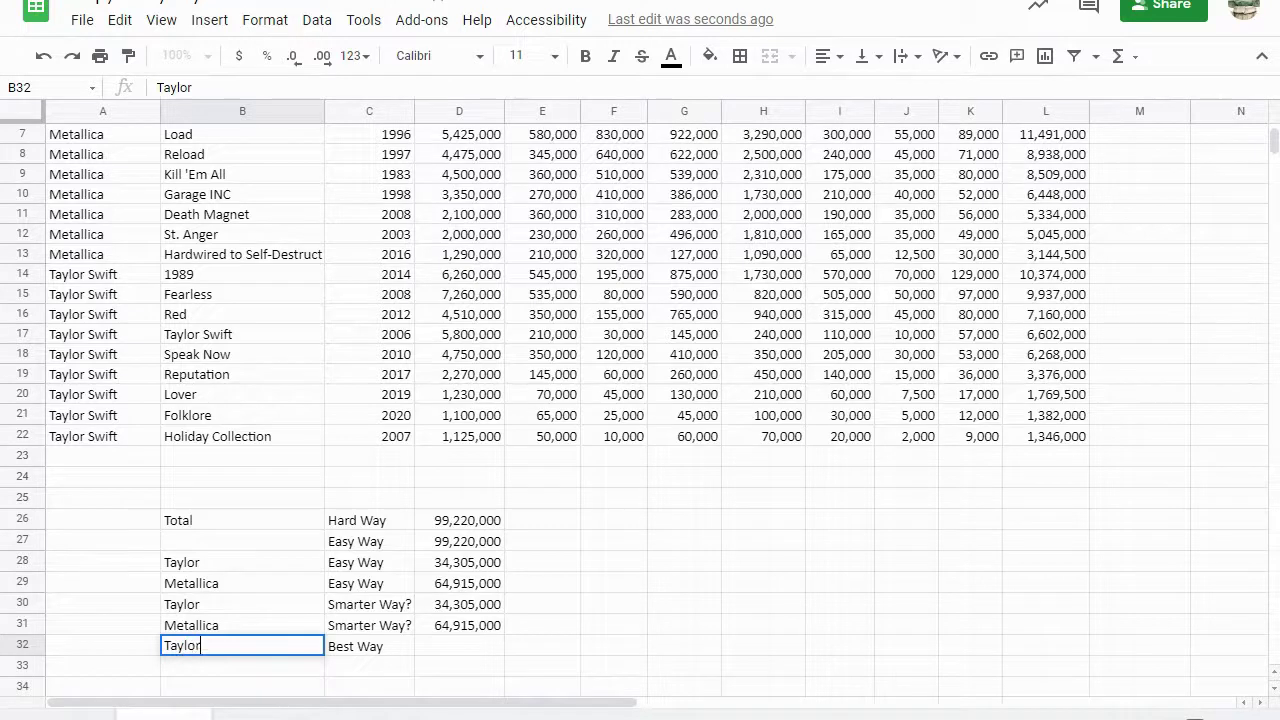
Enter =SUMIF(A:A, "Taylor Swift", D:D) in D32, giving 34,305,000.
{"action": "left_click", "coordinate": [463, 651]}
{"action": "type", "text": "=SUMIF"}
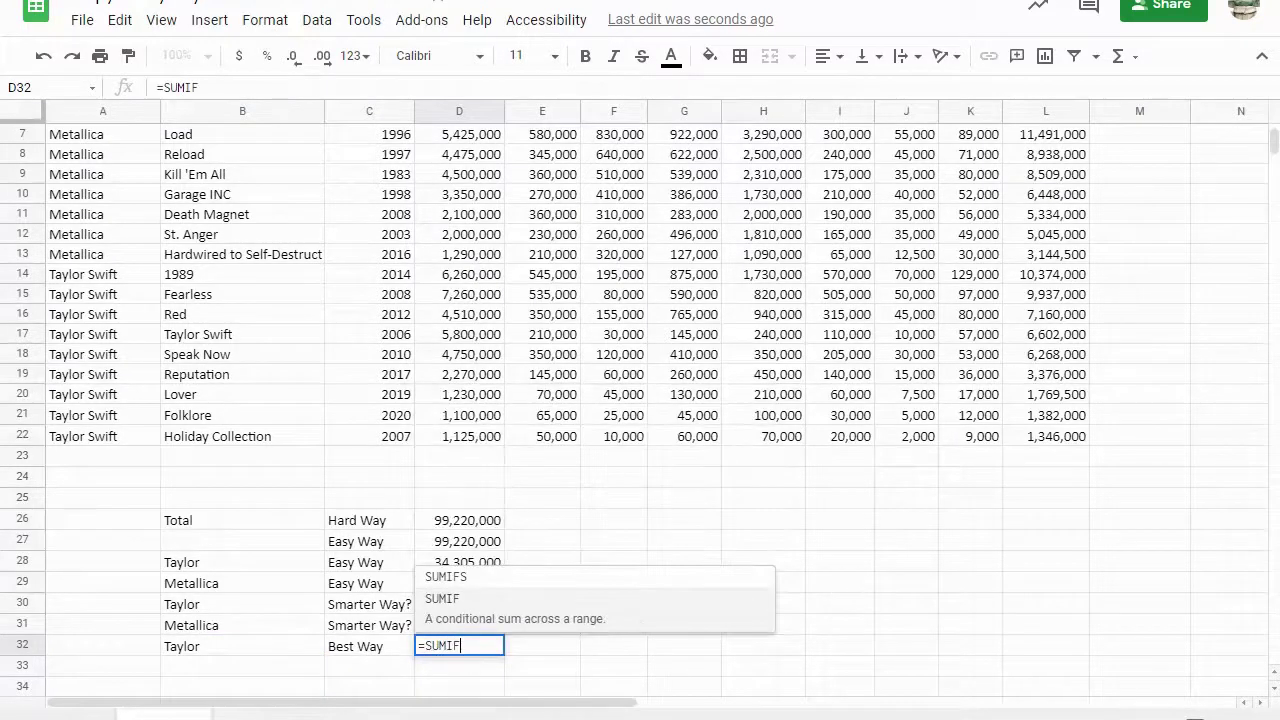
{"action": "left_click", "coordinate": [487, 625]}
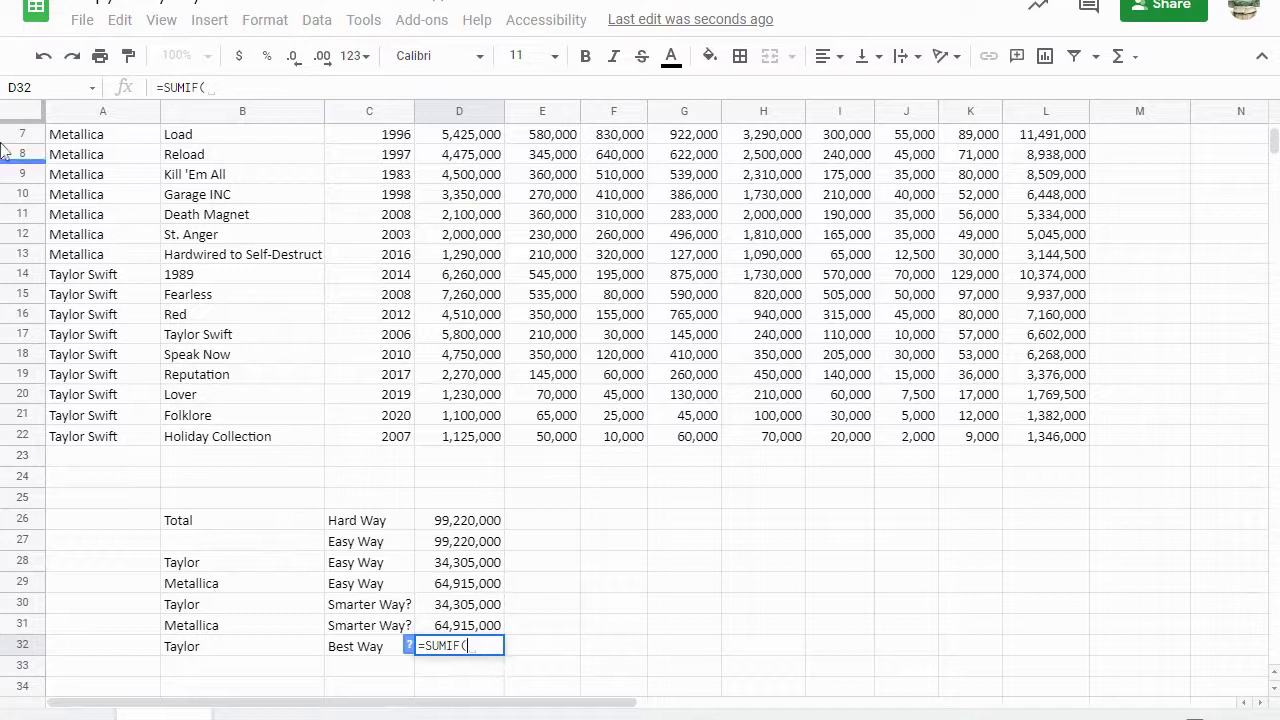
{"action": "left_click", "coordinate": [100, 110]}
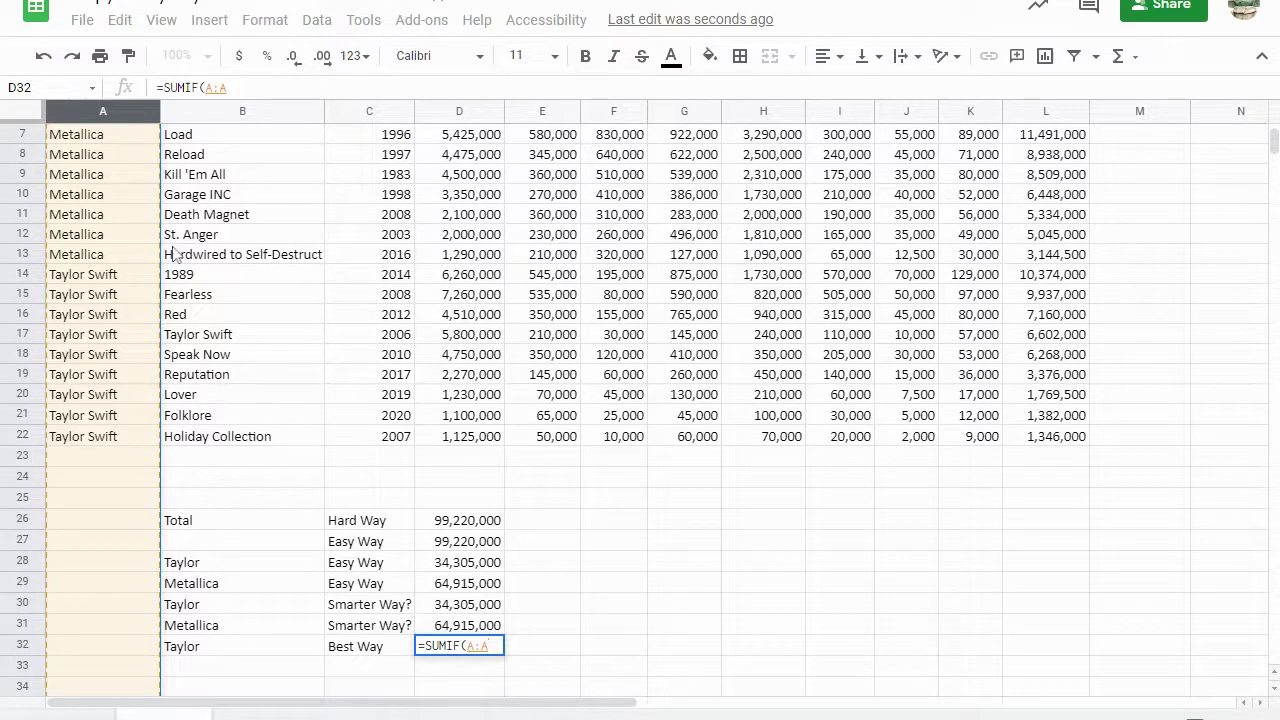
{"action": "type", "text": ","}
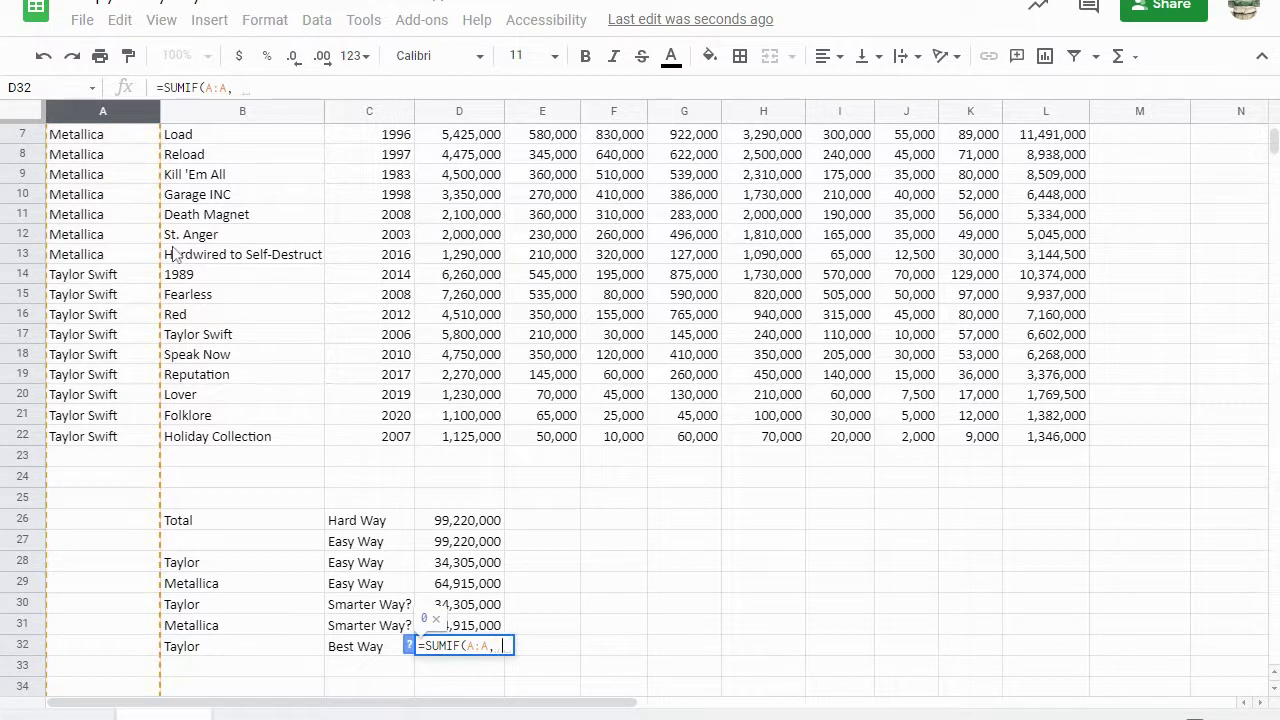
{"action": "type", "text": " \"Tayl"}
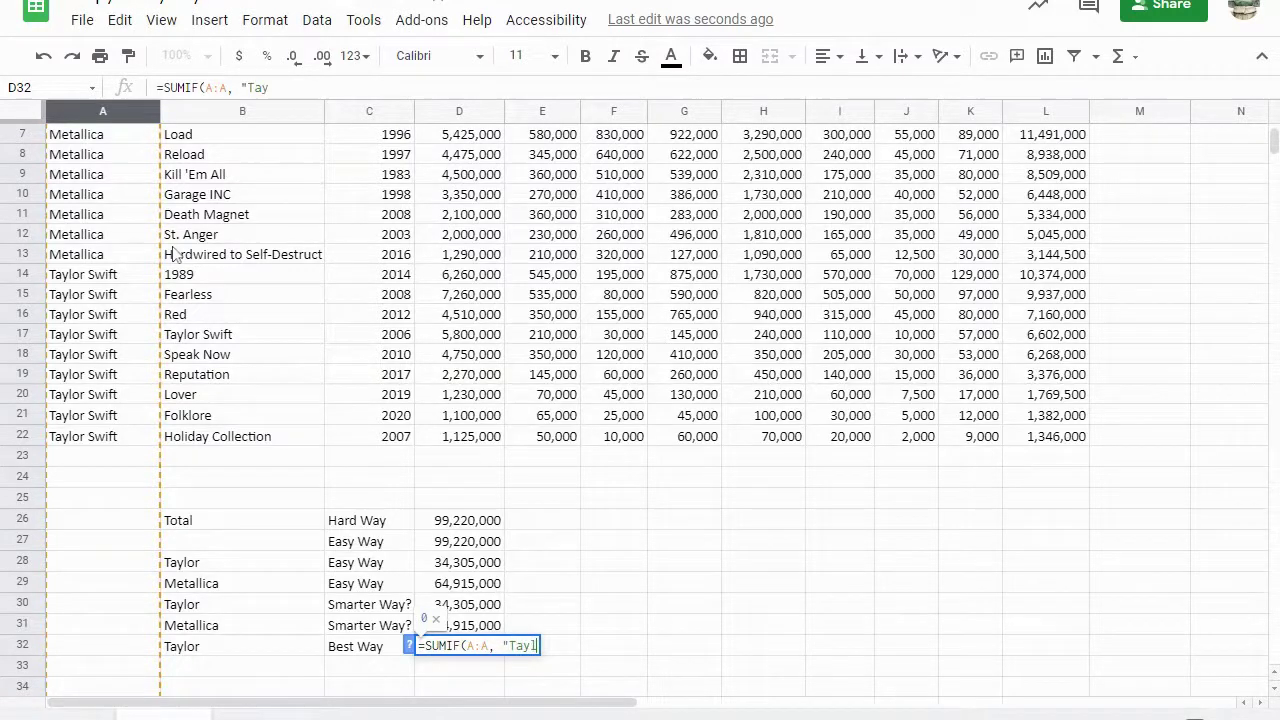
{"action": "type", "text": "or Swi"}
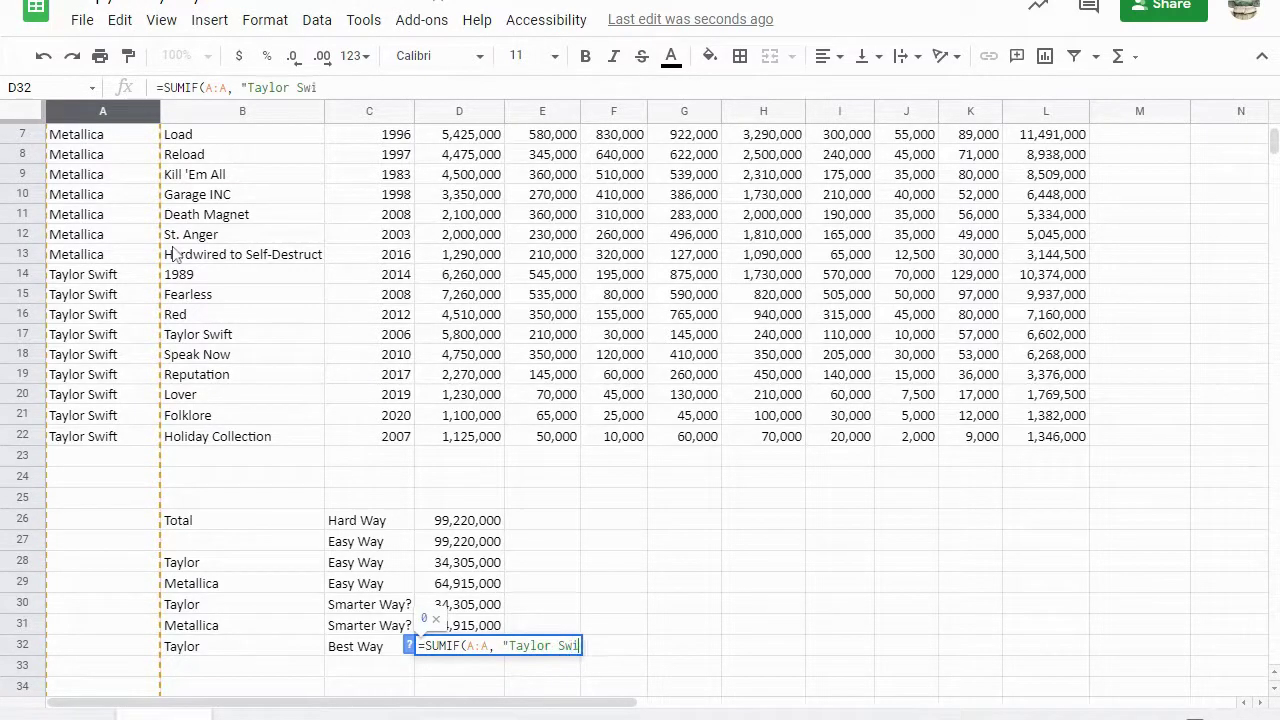
{"action": "type", "text": "ft\","}
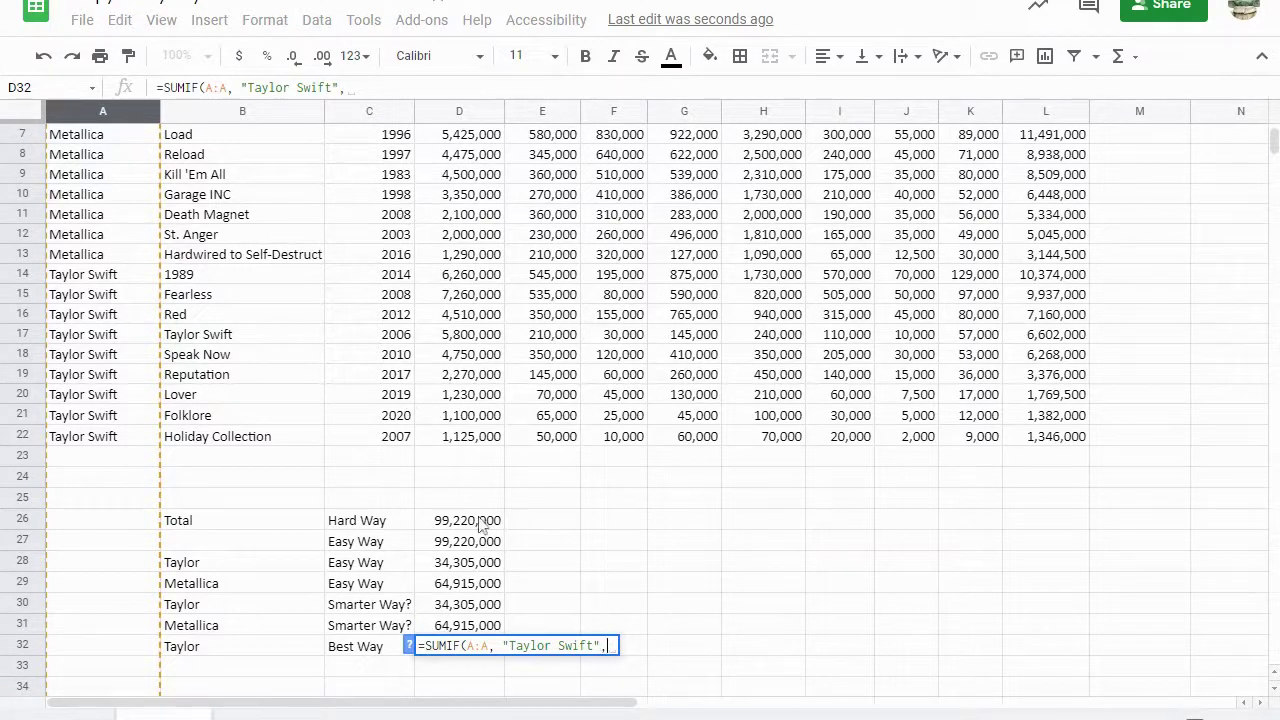
{"action": "left_click", "coordinate": [464, 113]}
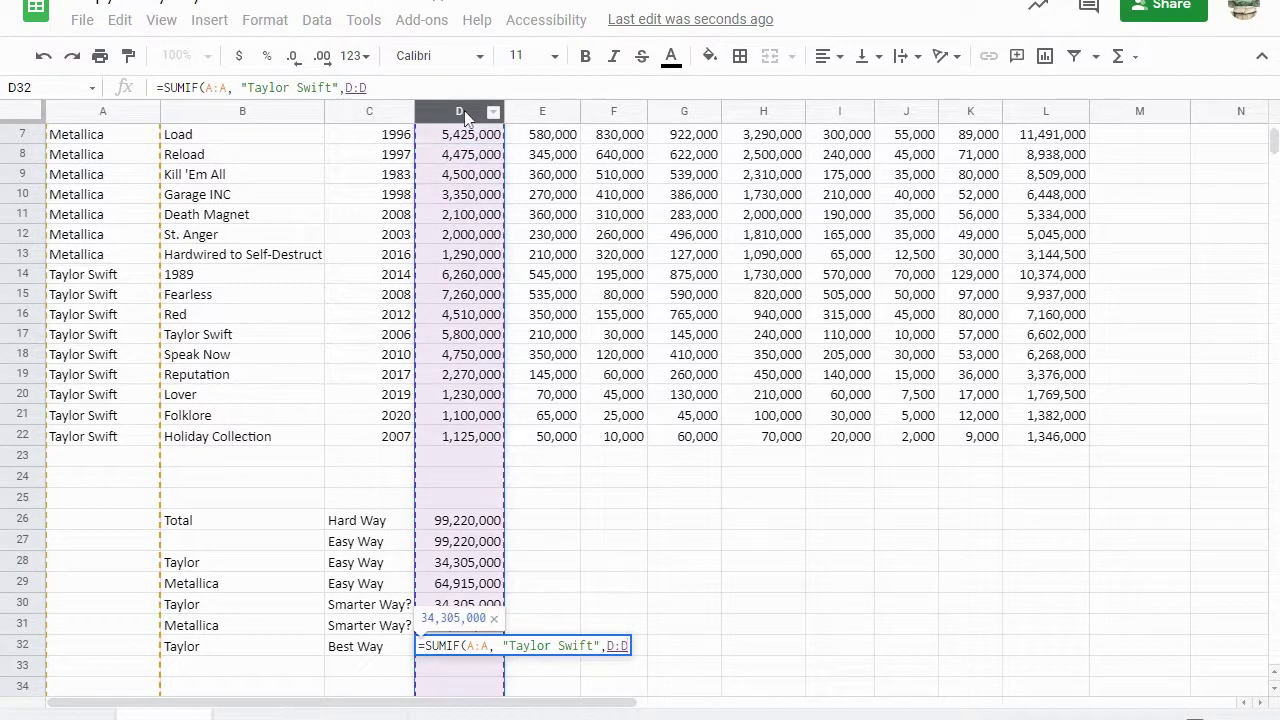
{"action": "key", "text": "Return"}
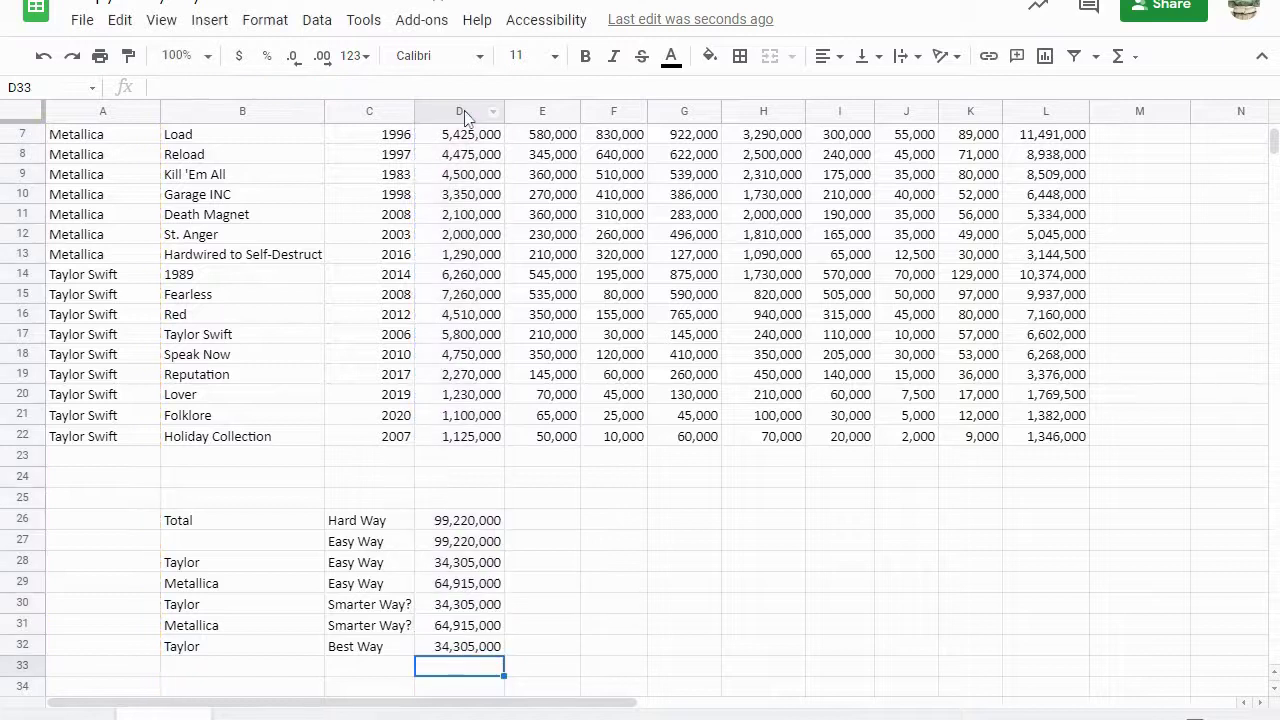
Label row 33 'Metallica' and copy 'Best Way' down into C33.
{"action": "left_click", "coordinate": [467, 651]}
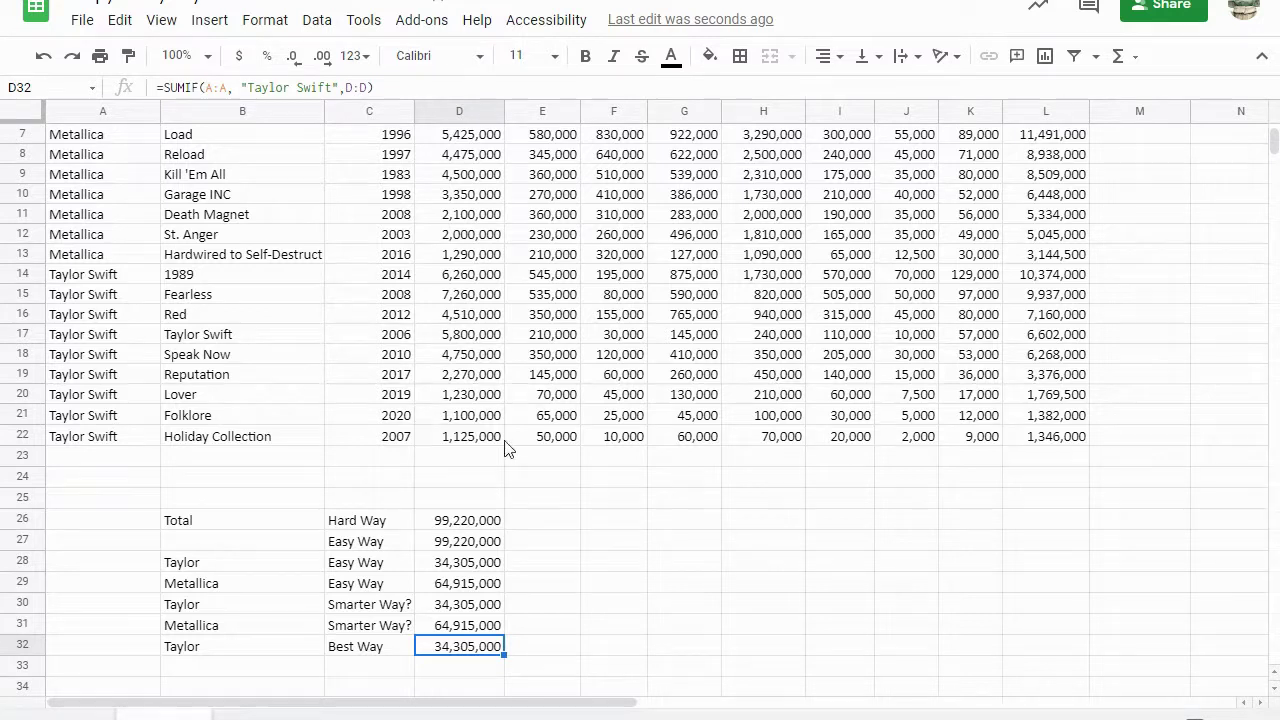
{"action": "left_click", "coordinate": [210, 667]}
{"action": "type", "text": "M"}
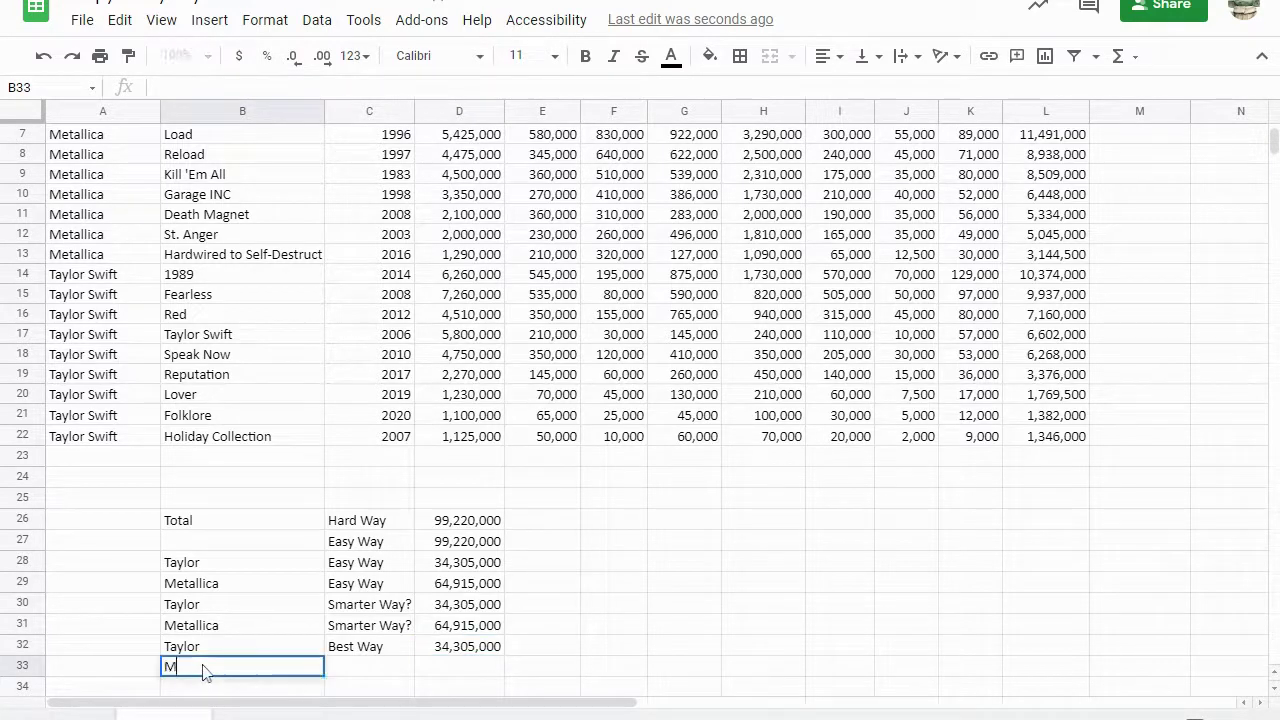
{"action": "type", "text": "etallica"}
{"action": "left_click", "coordinate": [407, 655]}
{"action": "left_click_drag", "start_coordinate": [413, 654], "coordinate": [416, 676]}
Build =SUMIF(A:A, "Metallica", D:D) in D33.
{"action": "left_click", "coordinate": [475, 668]}
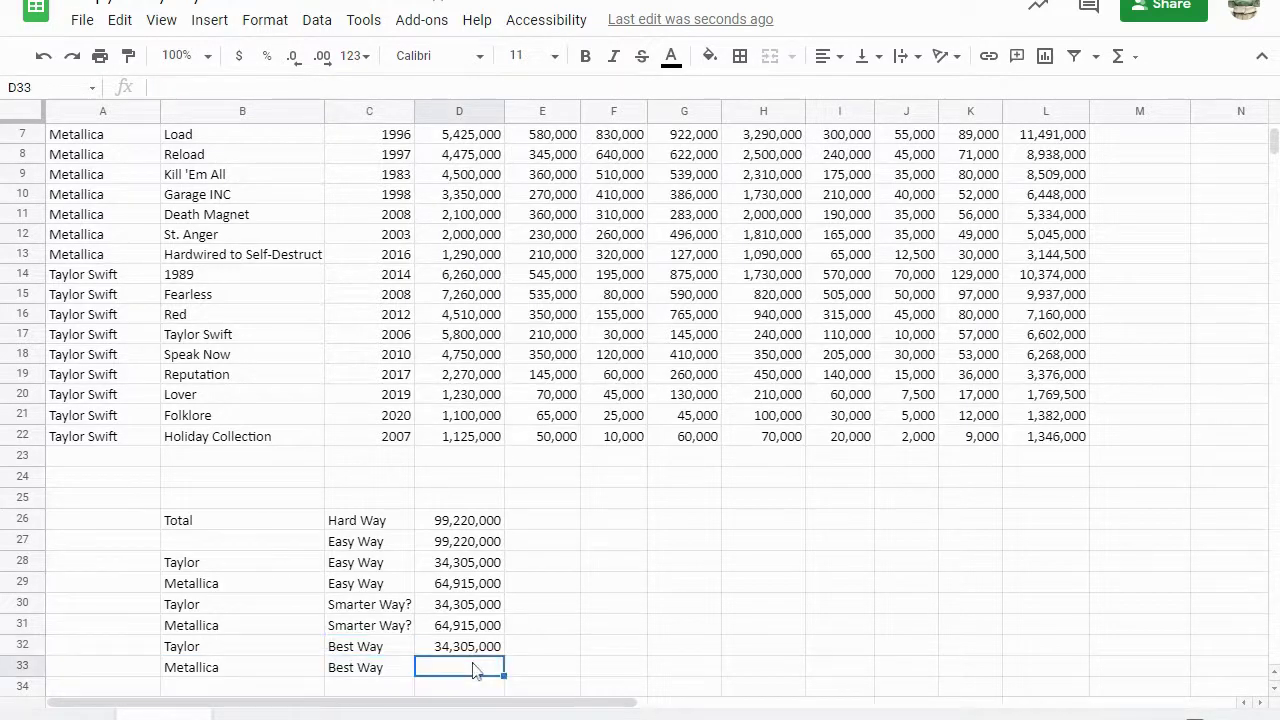
{"action": "type", "text": "=SUM"}
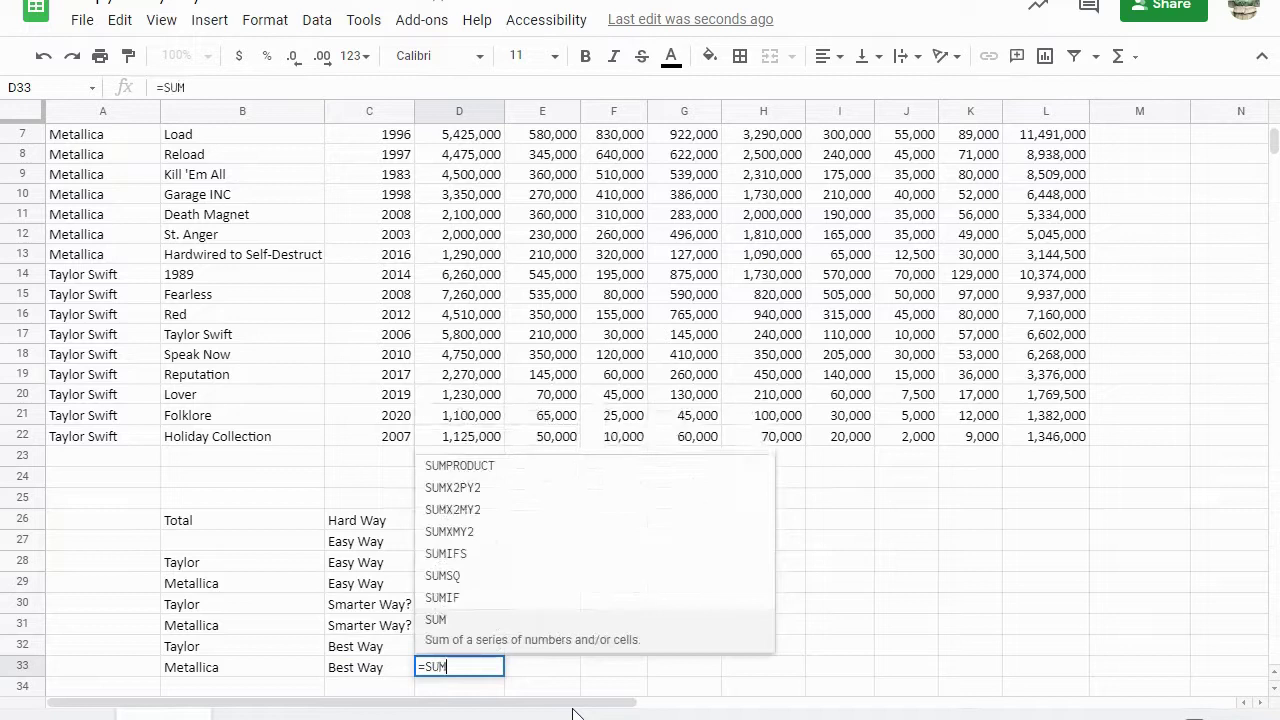
{"action": "type", "text": "IF("}
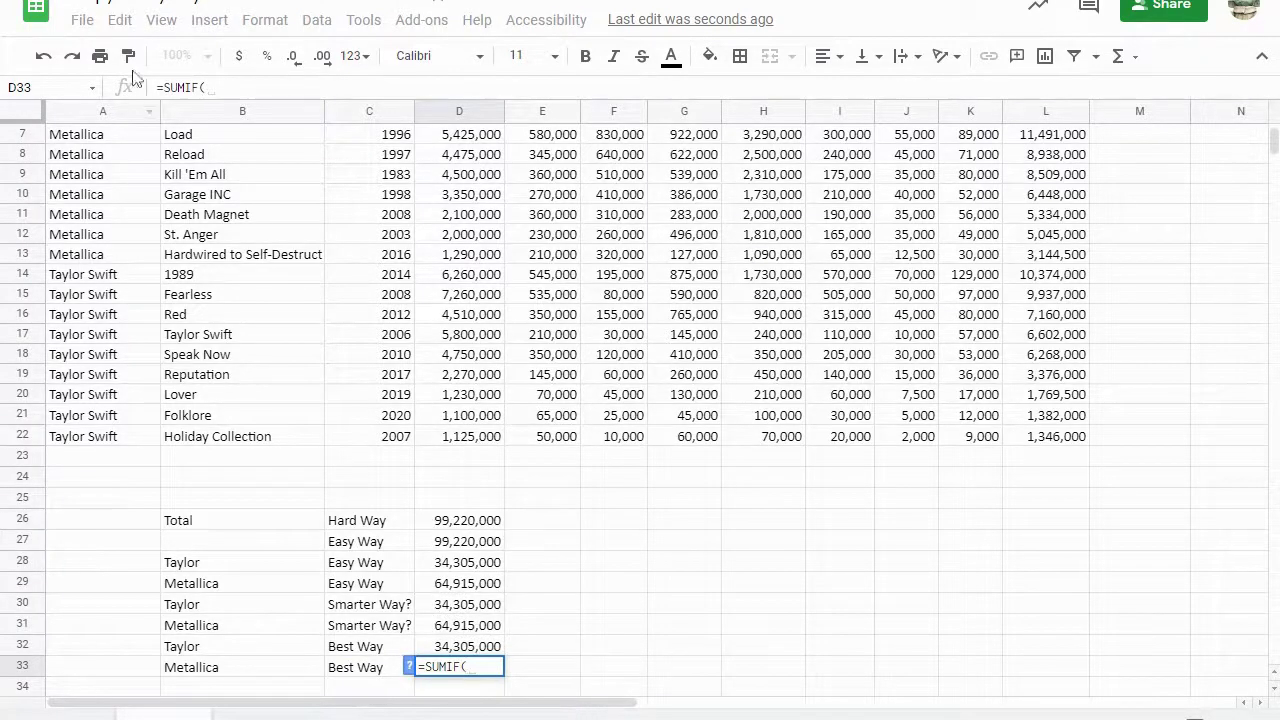
{"action": "left_click", "coordinate": [101, 114]}
{"action": "type", "text": ", "}
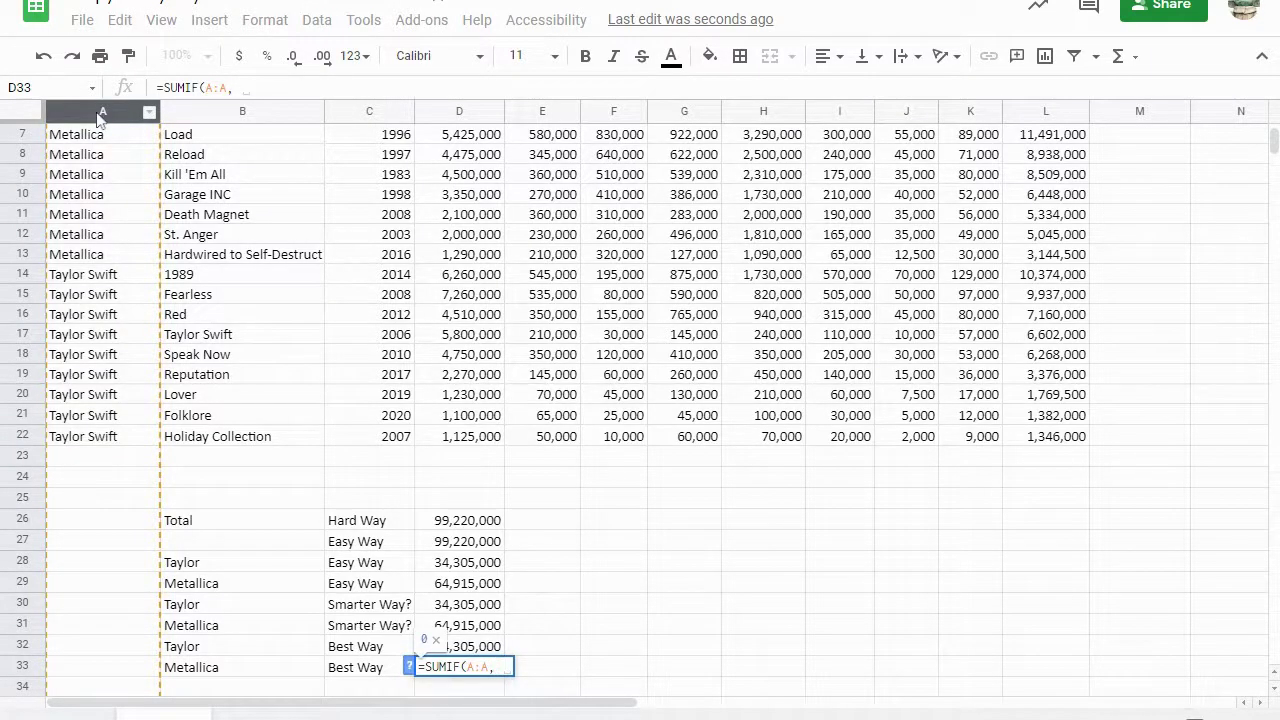
{"action": "type", "text": "\""}
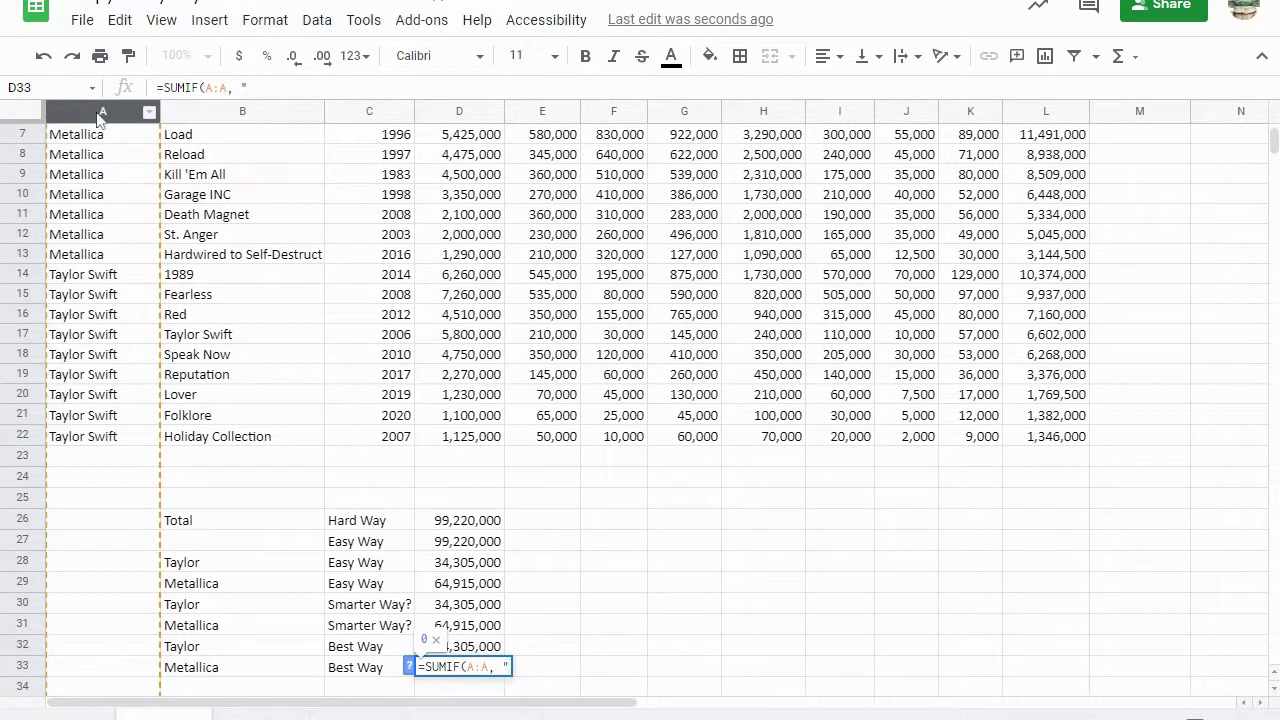
{"action": "type", "text": "Metallica"}
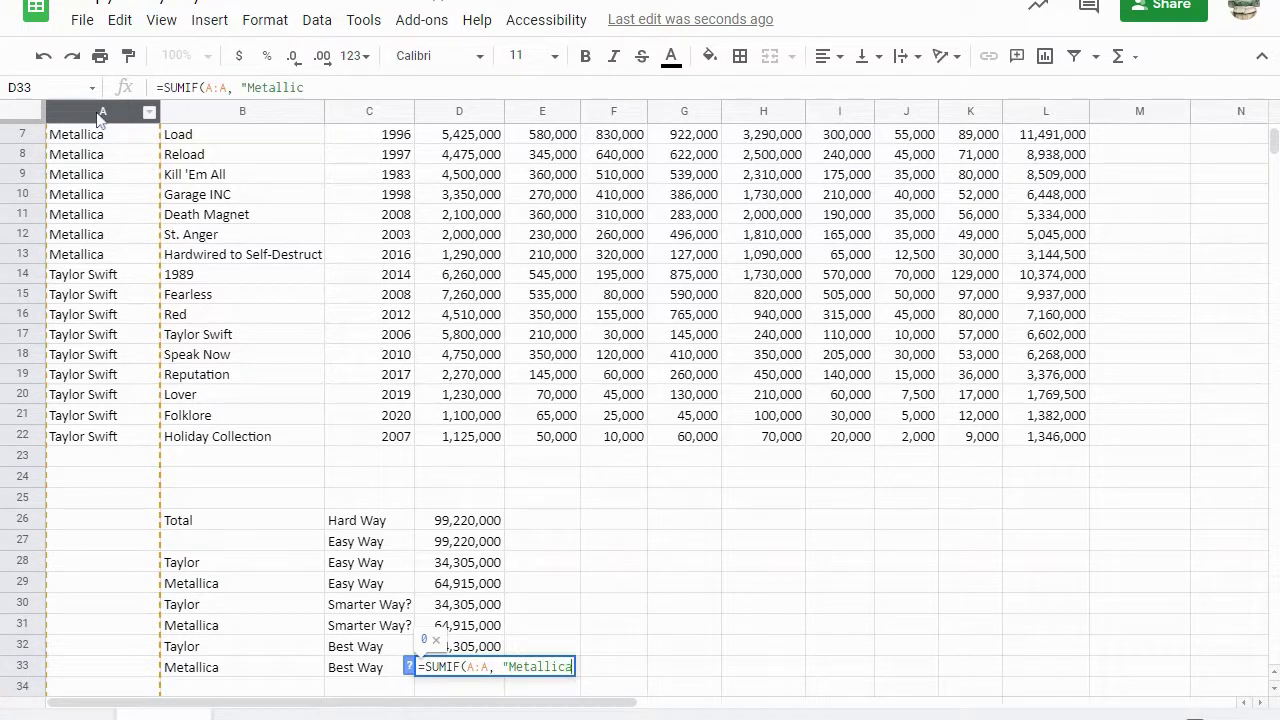
{"action": "type", "text": "\","}
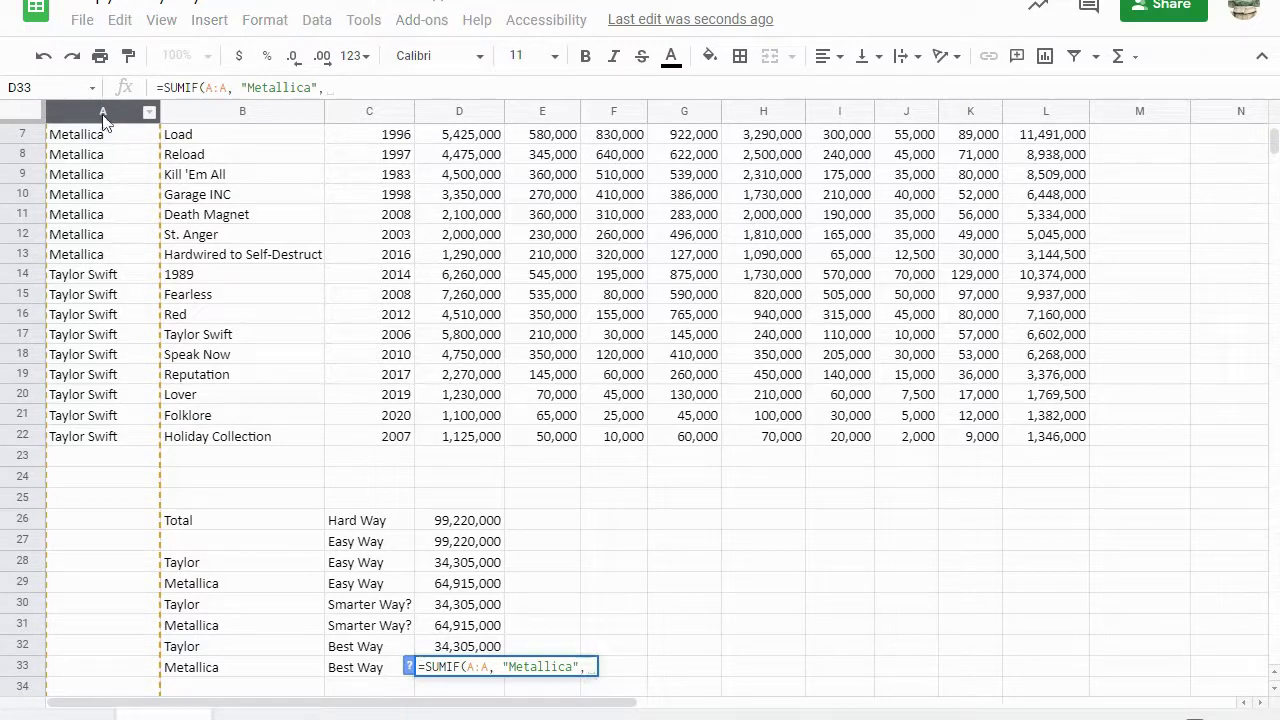
{"action": "left_click", "coordinate": [460, 111]}
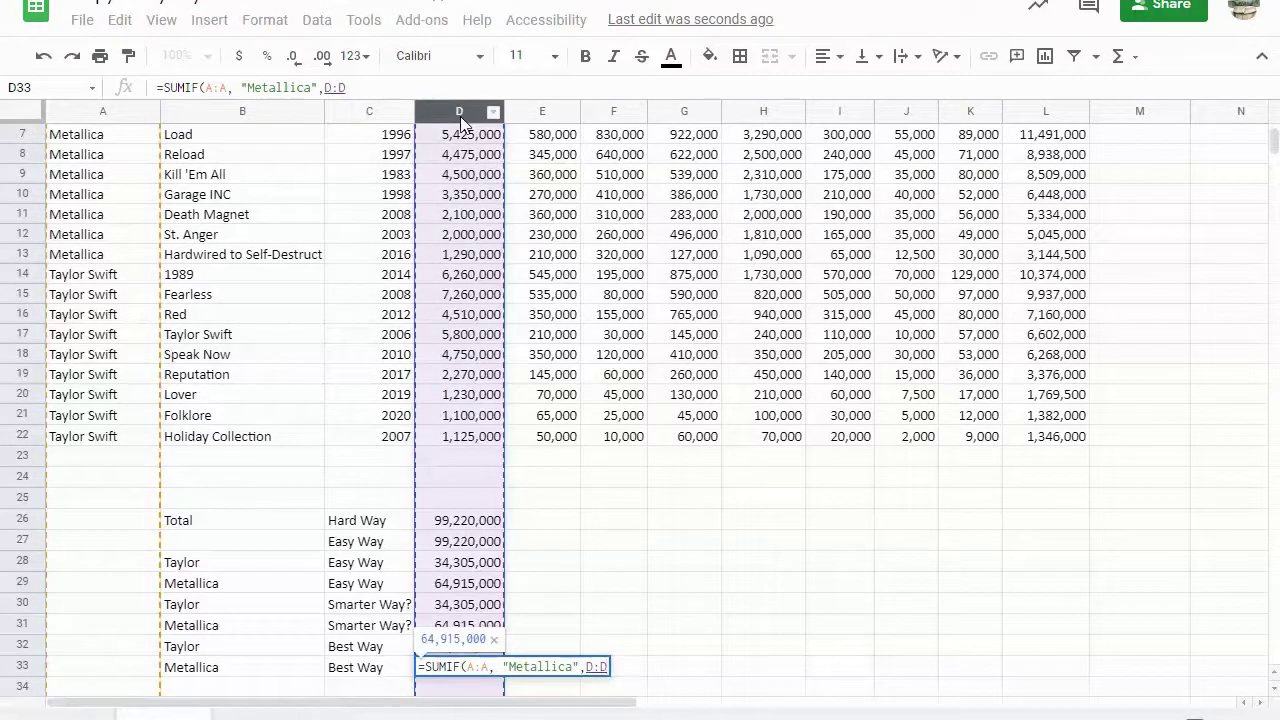
Commit the Metallica SUMIF total formula.
{"action": "key", "text": "Return"}
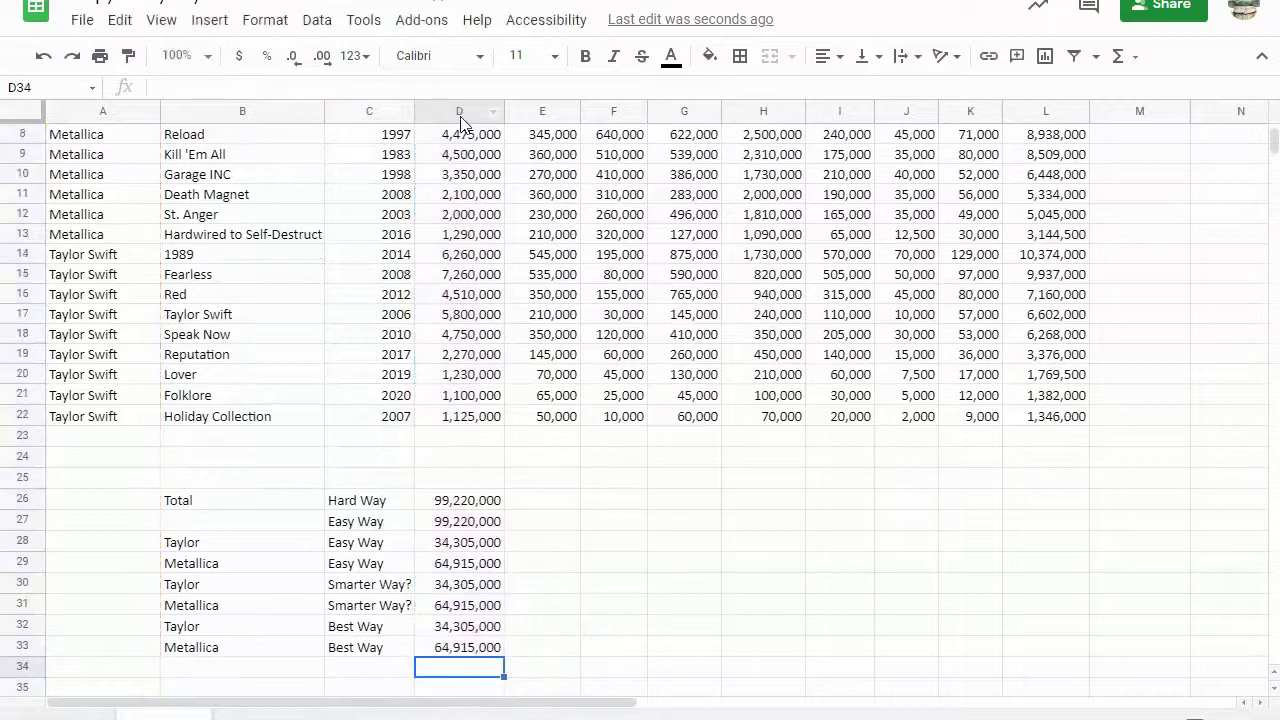
{"action": "left_click", "coordinate": [548, 647]}
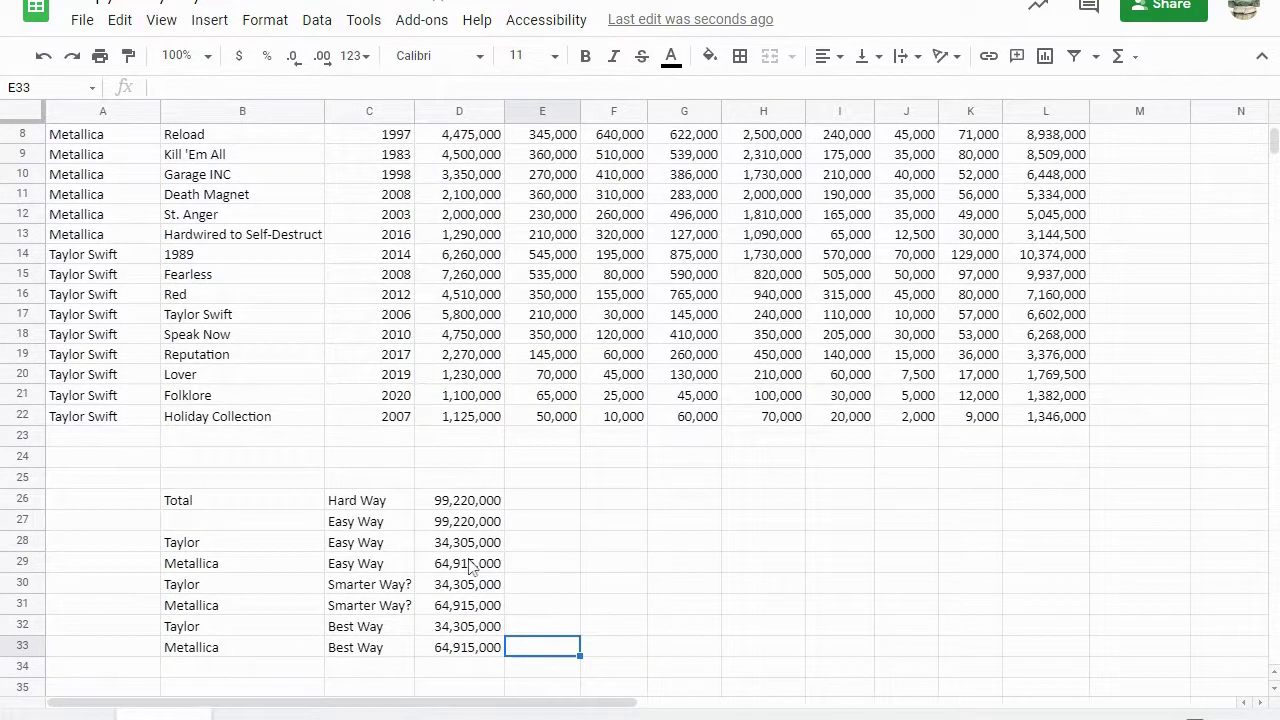
{"action": "scroll", "coordinate": [530, 545], "scroll_direction": "up", "scroll_amount": 2}
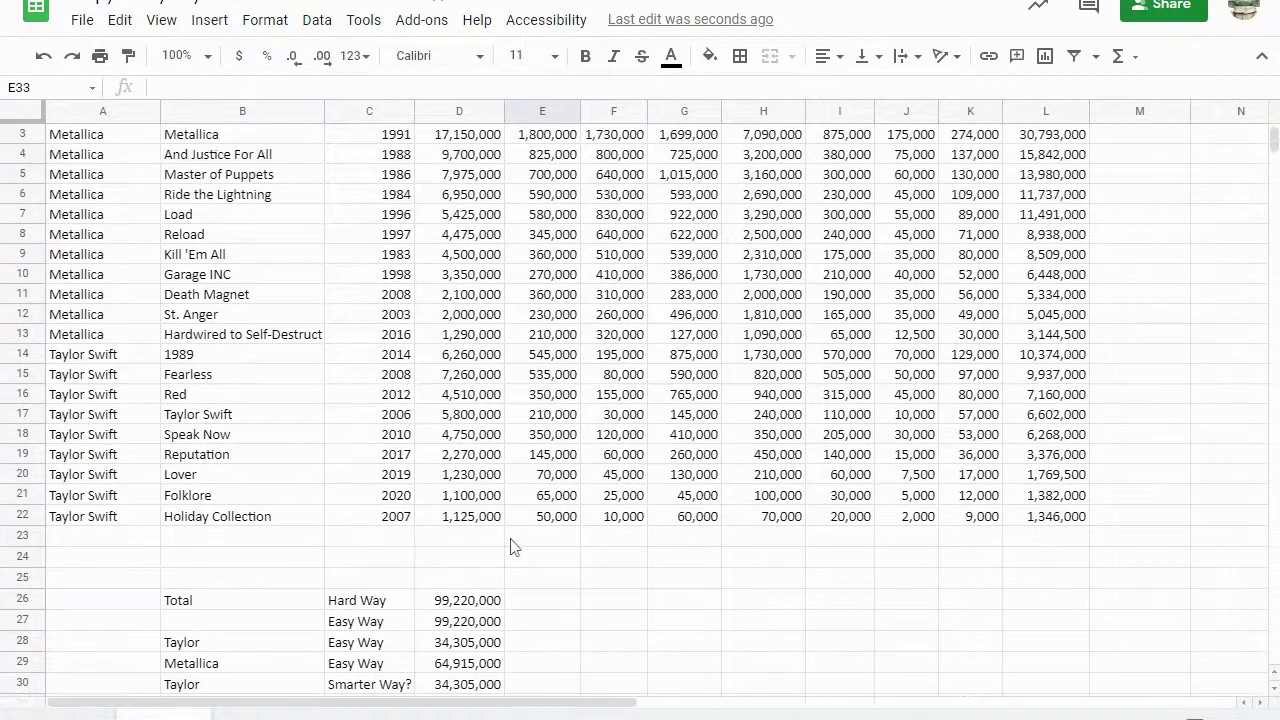
{"action": "scroll", "coordinate": [510, 546], "scroll_direction": "up", "scroll_amount": 1}
{"action": "scroll", "coordinate": [510, 540], "scroll_direction": "down", "scroll_amount": 3}
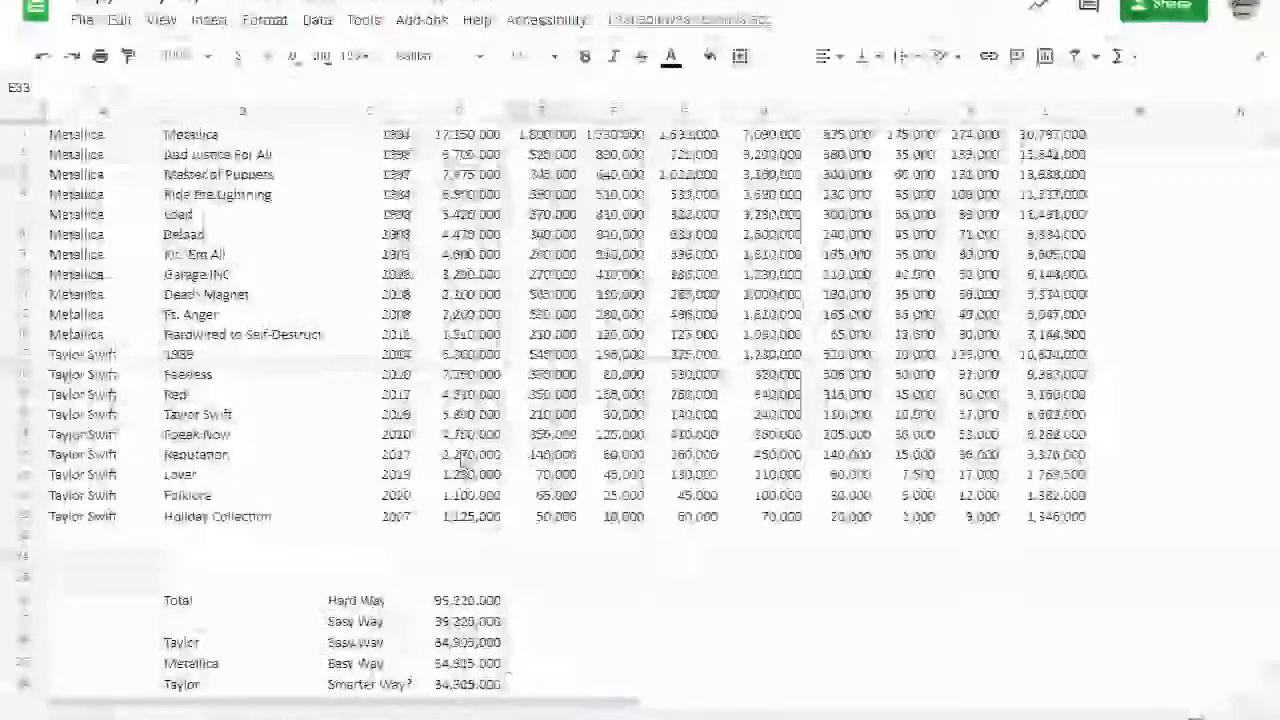
{"action": "scroll", "coordinate": [109, 150], "scroll_direction": "up", "scroll_amount": 1}
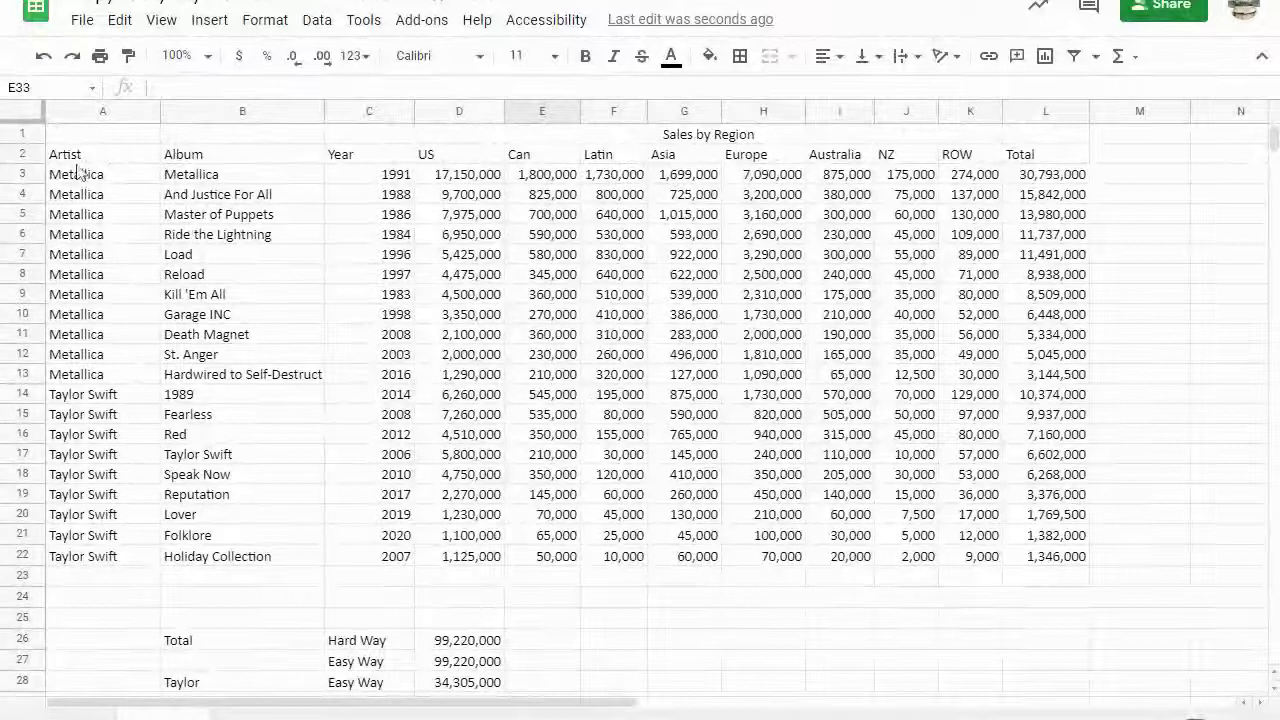
Sort A2:L22, with a header row, by Artist and then by Year.
{"action": "left_click", "coordinate": [105, 158]}
{"action": "left_click", "coordinate": [1068, 557], "text": "shift"}
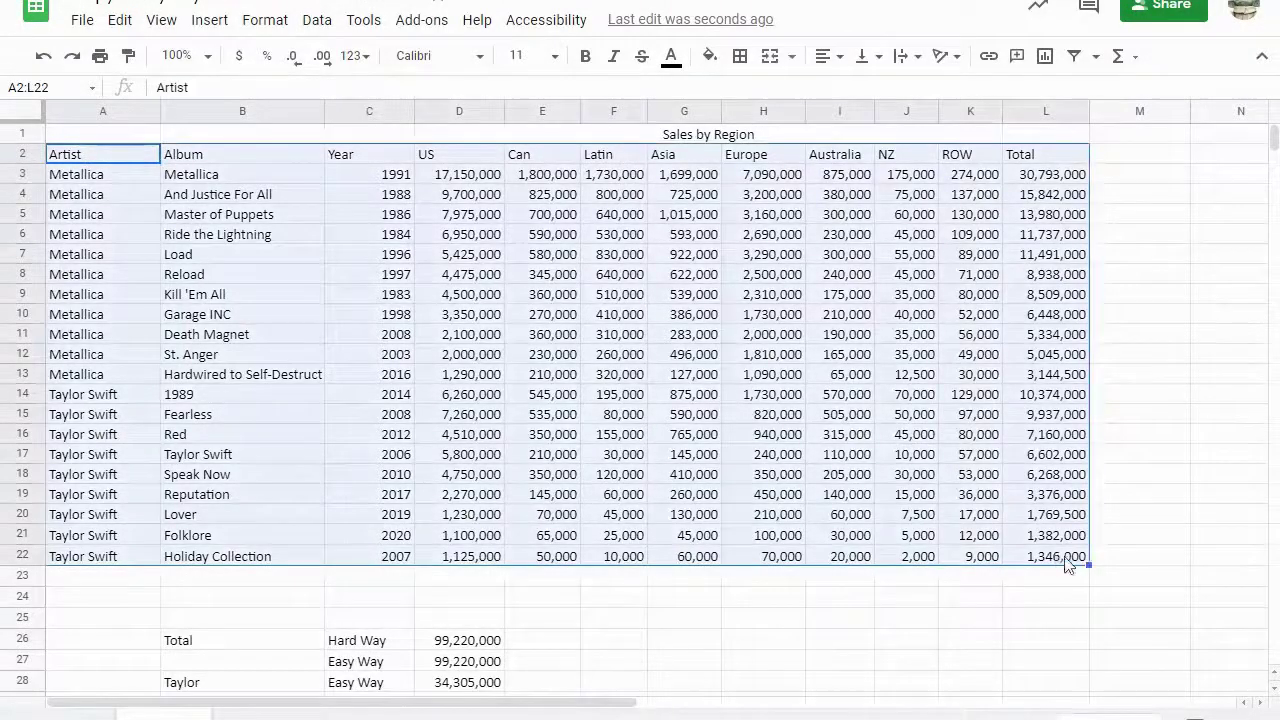
{"action": "left_click", "coordinate": [316, 21]}
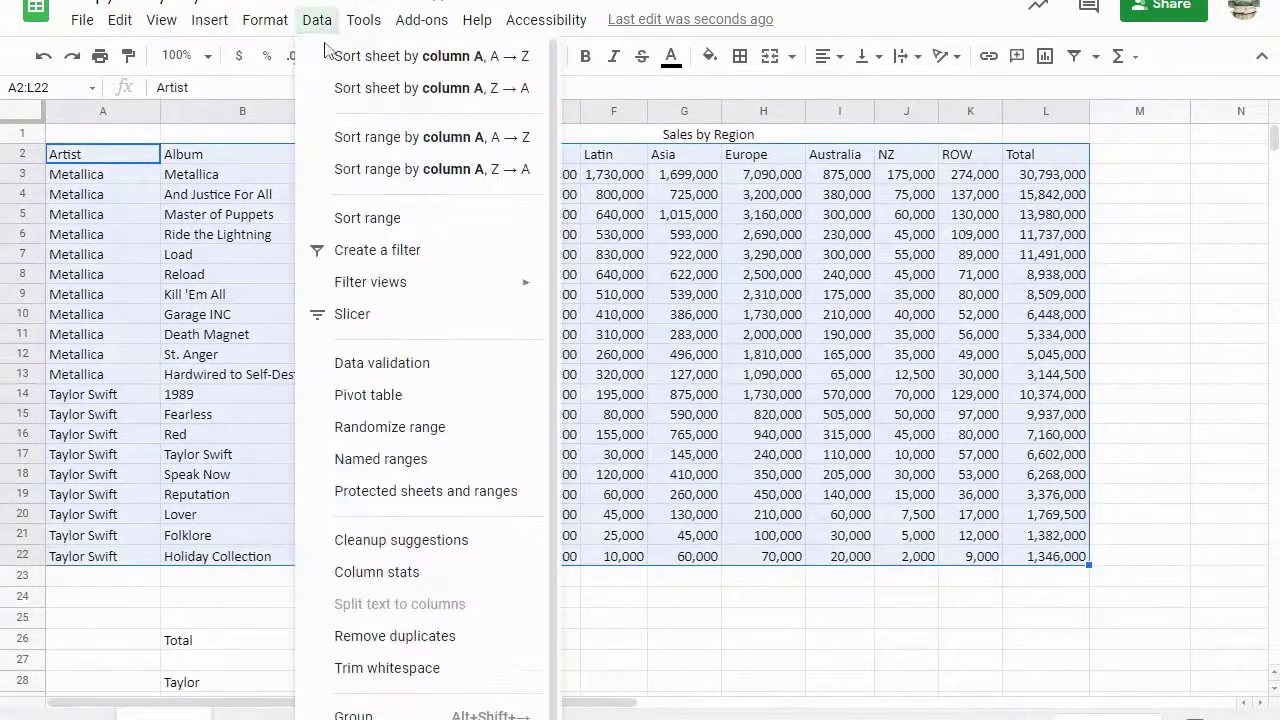
{"action": "left_click", "coordinate": [368, 220]}
{"action": "left_click", "coordinate": [420, 284]}
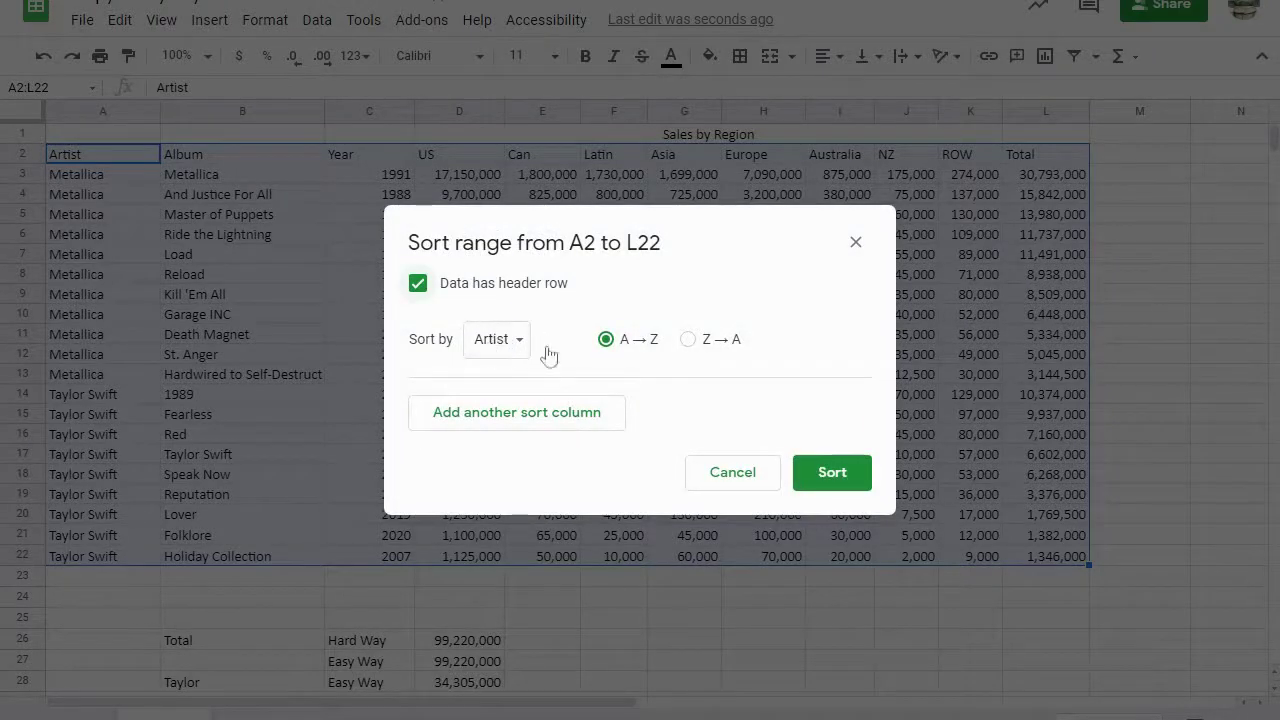
{"action": "left_click", "coordinate": [477, 420]}
{"action": "left_click", "coordinate": [497, 339]}
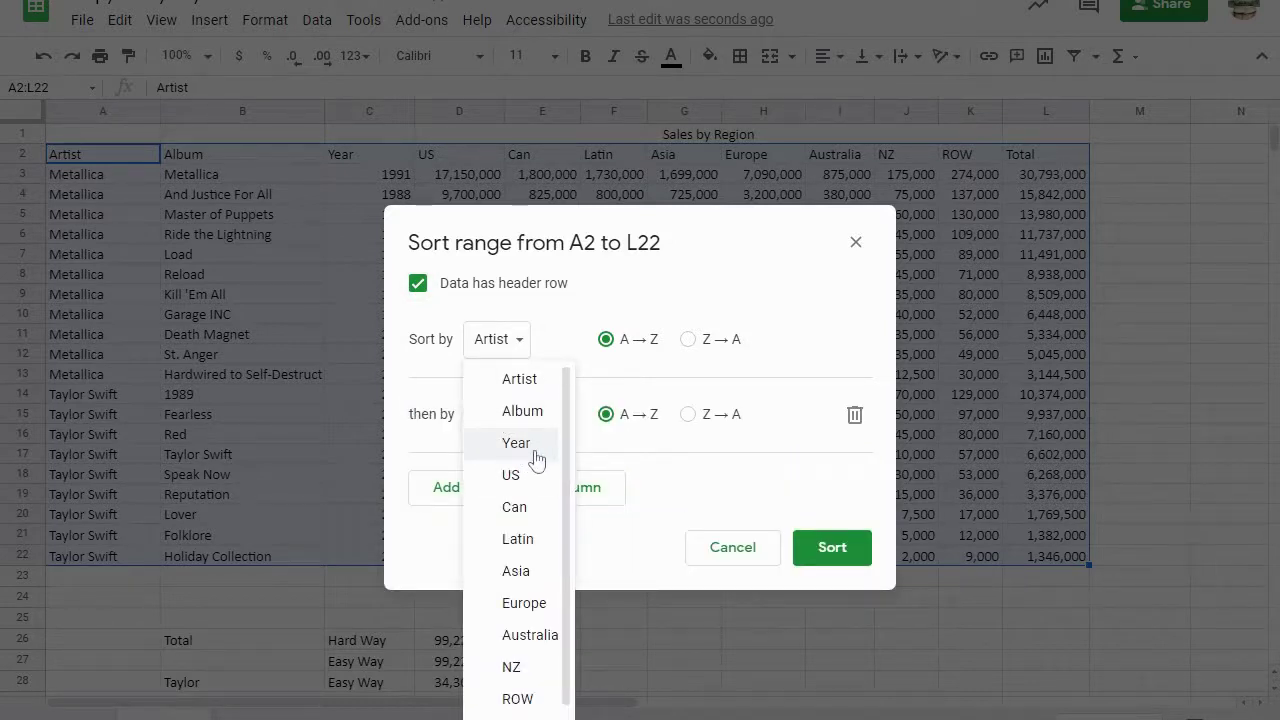
{"action": "left_click", "coordinate": [528, 448]}
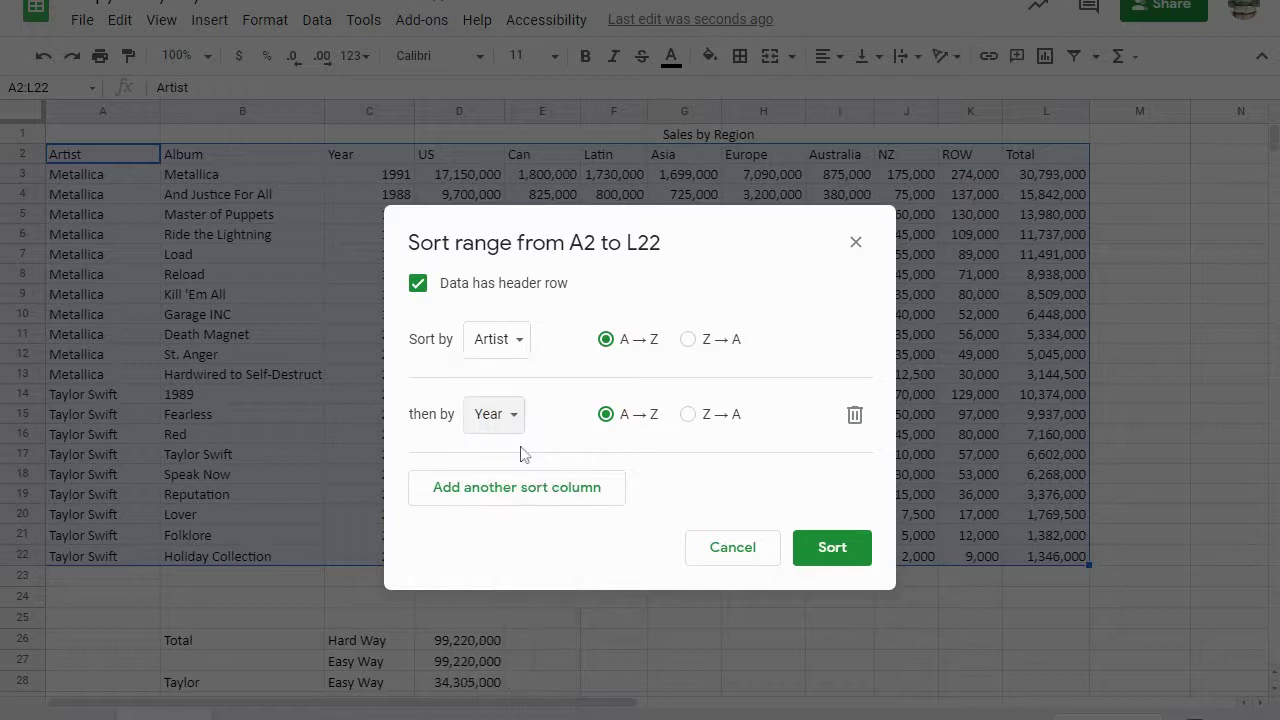
{"action": "left_click", "coordinate": [826, 556]}
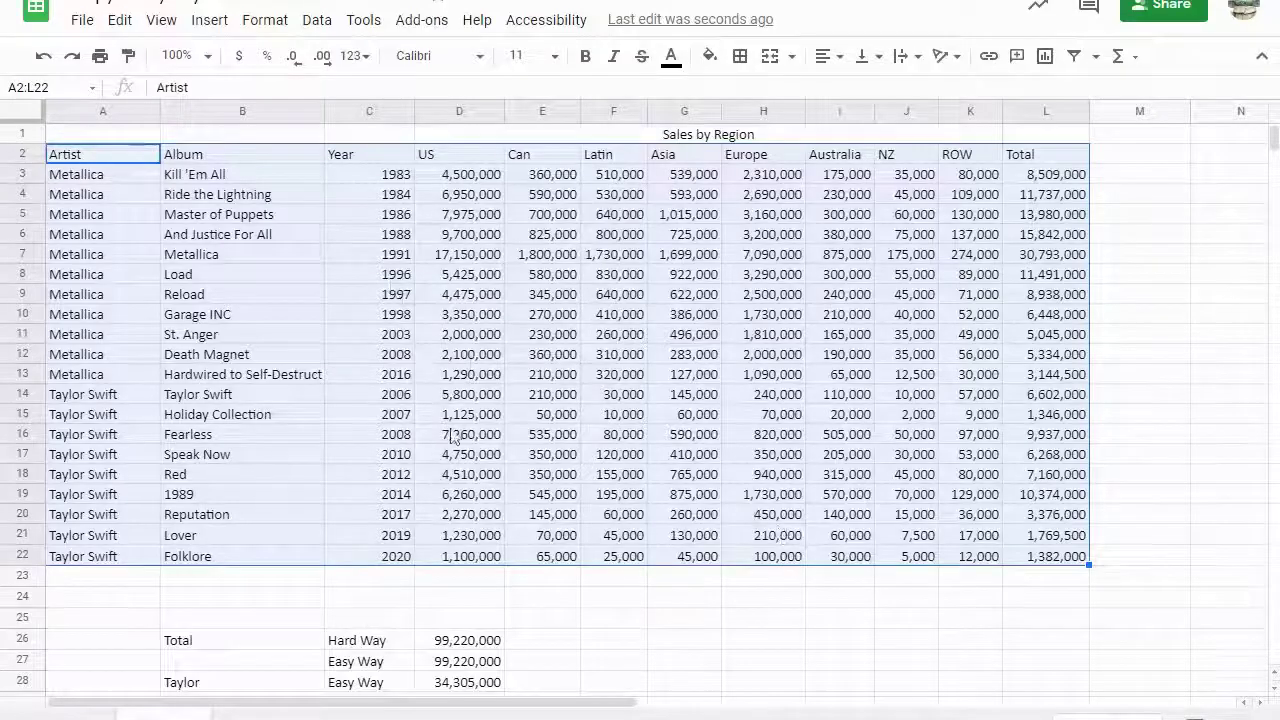
{"action": "scroll", "coordinate": [455, 440], "scroll_direction": "down", "scroll_amount": 3}
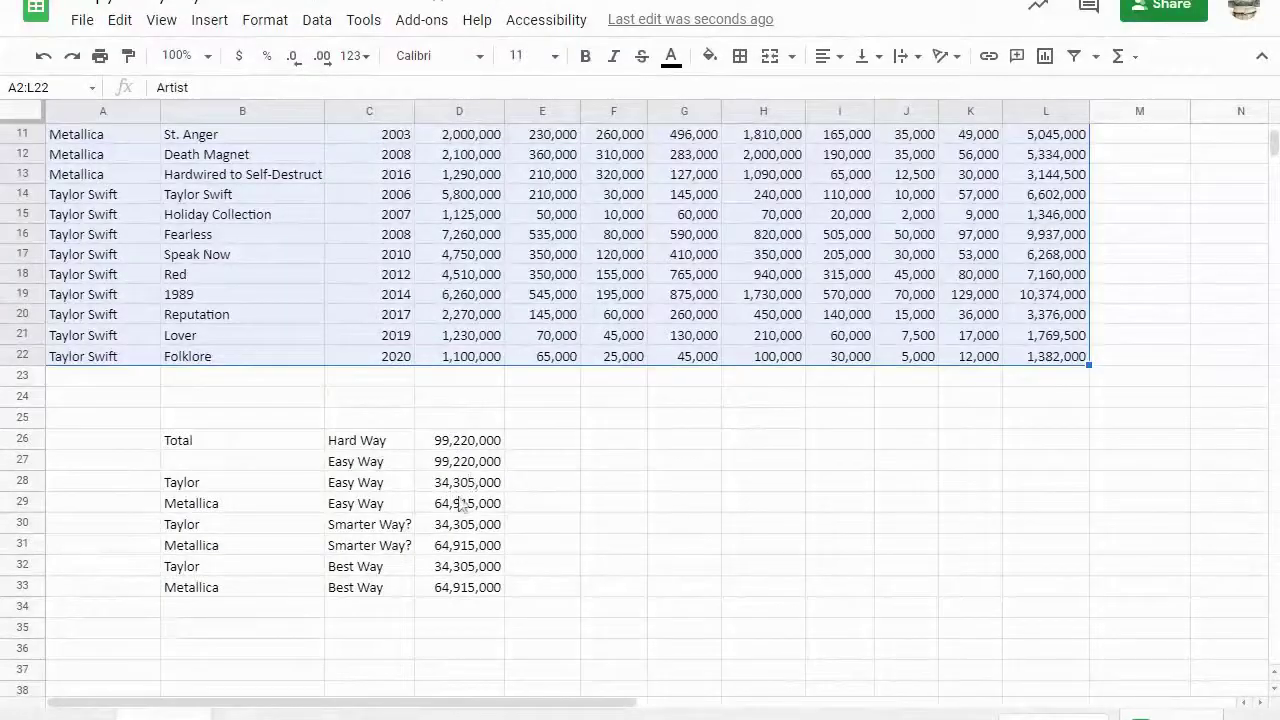
Check the Taylor Easy Way formula, then re-sort A2:L22 by Year alone, with a header row.
{"action": "left_click", "coordinate": [472, 488]}
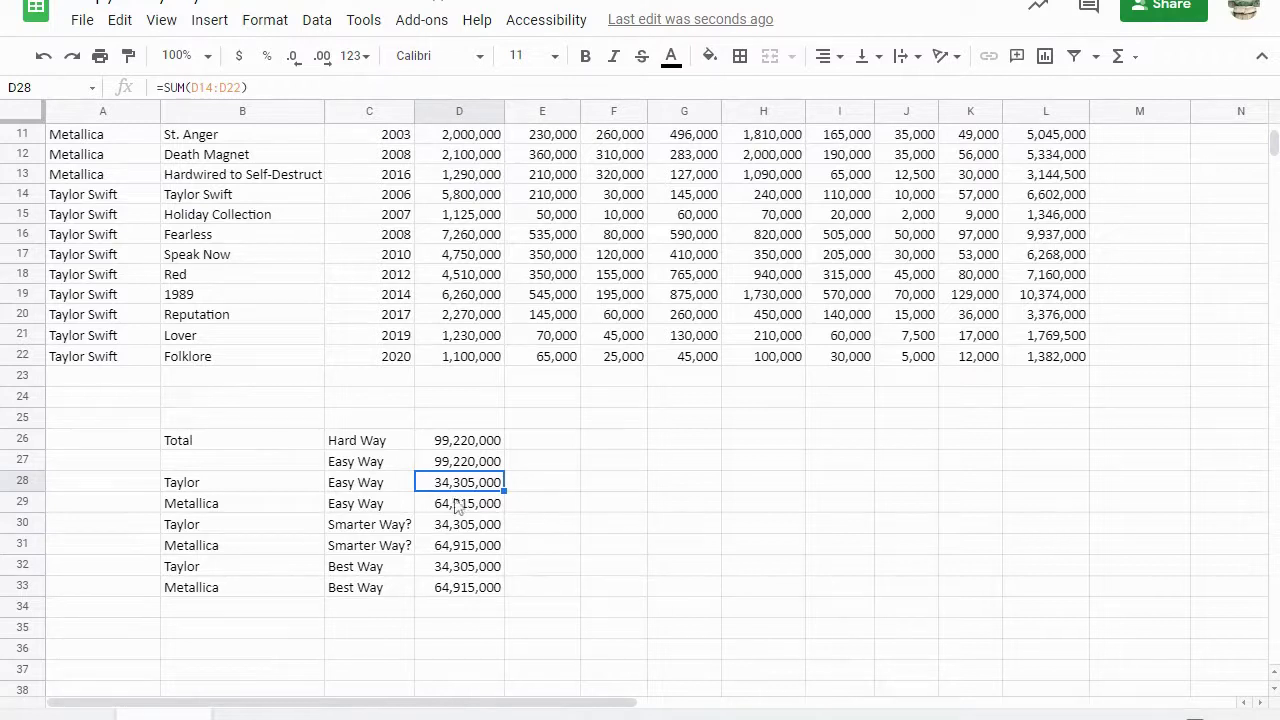
{"action": "scroll", "coordinate": [535, 520], "scroll_direction": "up", "scroll_amount": 4}
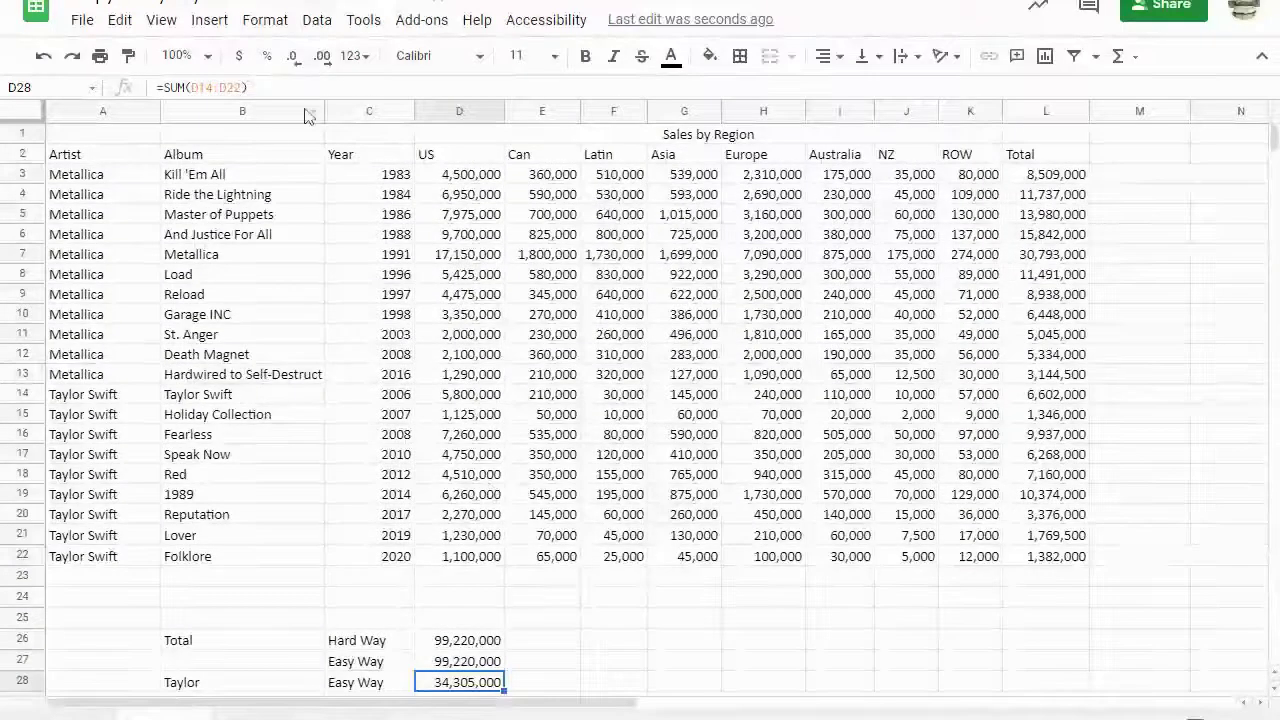
{"action": "left_click", "coordinate": [316, 20]}
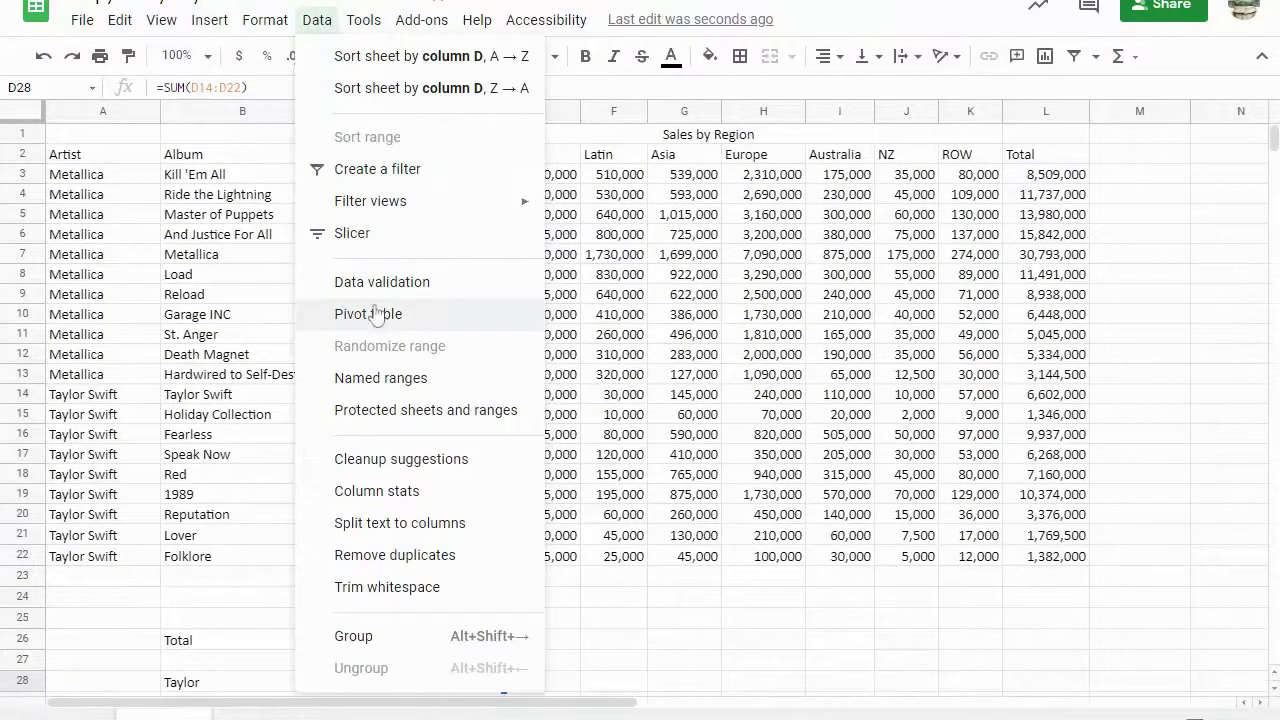
{"action": "left_click", "coordinate": [106, 158]}
{"action": "left_click", "coordinate": [1046, 556], "text": "shift"}
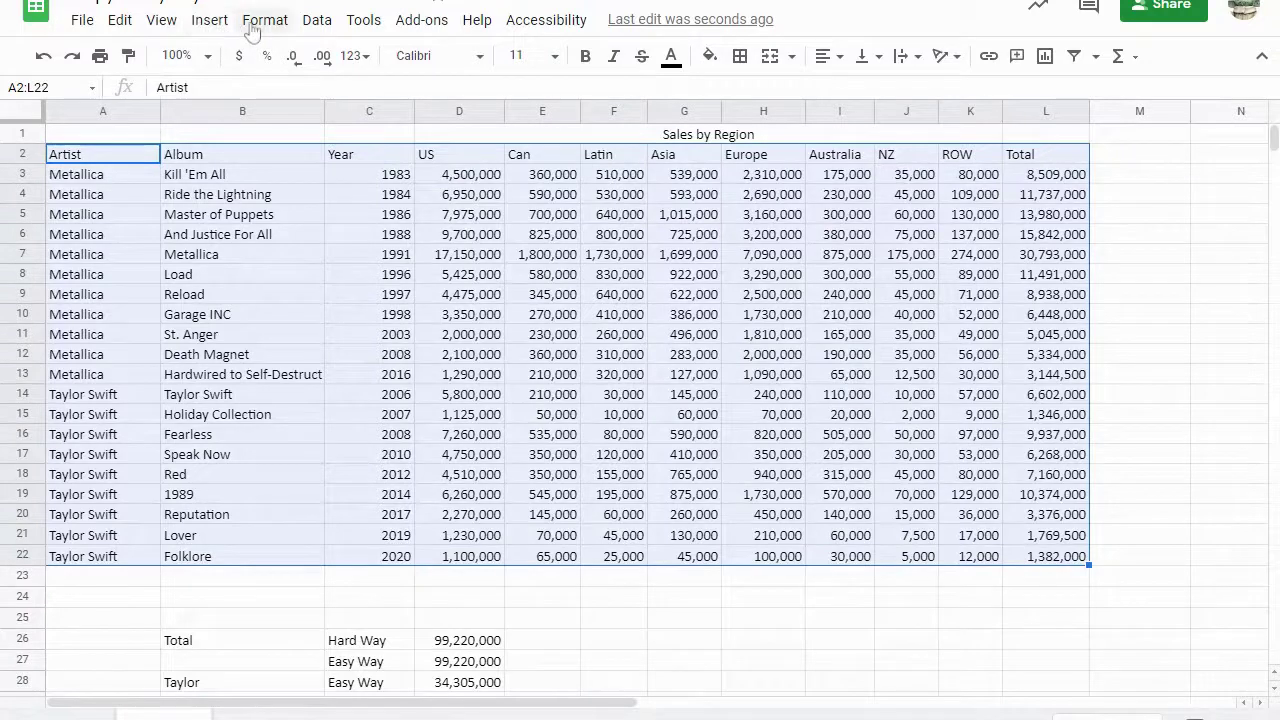
{"action": "left_click", "coordinate": [318, 22]}
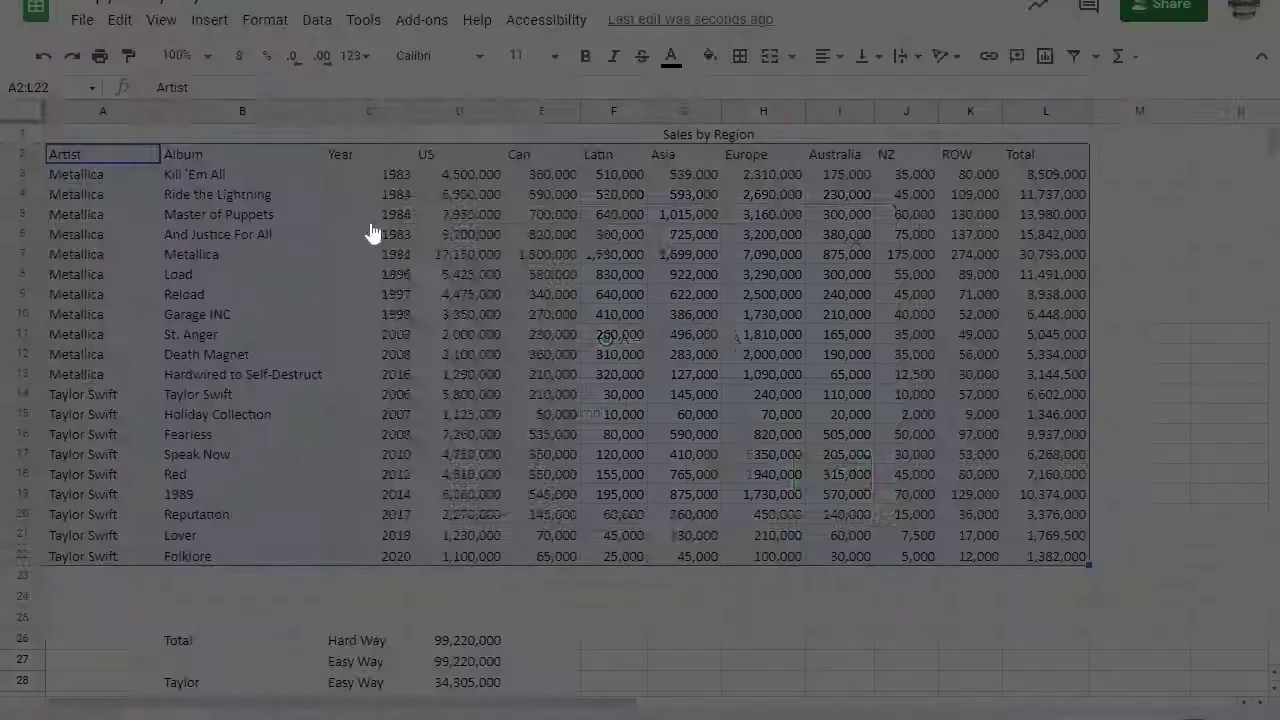
{"action": "left_click", "coordinate": [370, 217]}
{"action": "left_click", "coordinate": [419, 284]}
{"action": "left_click", "coordinate": [505, 340]}
{"action": "left_click", "coordinate": [516, 403]}
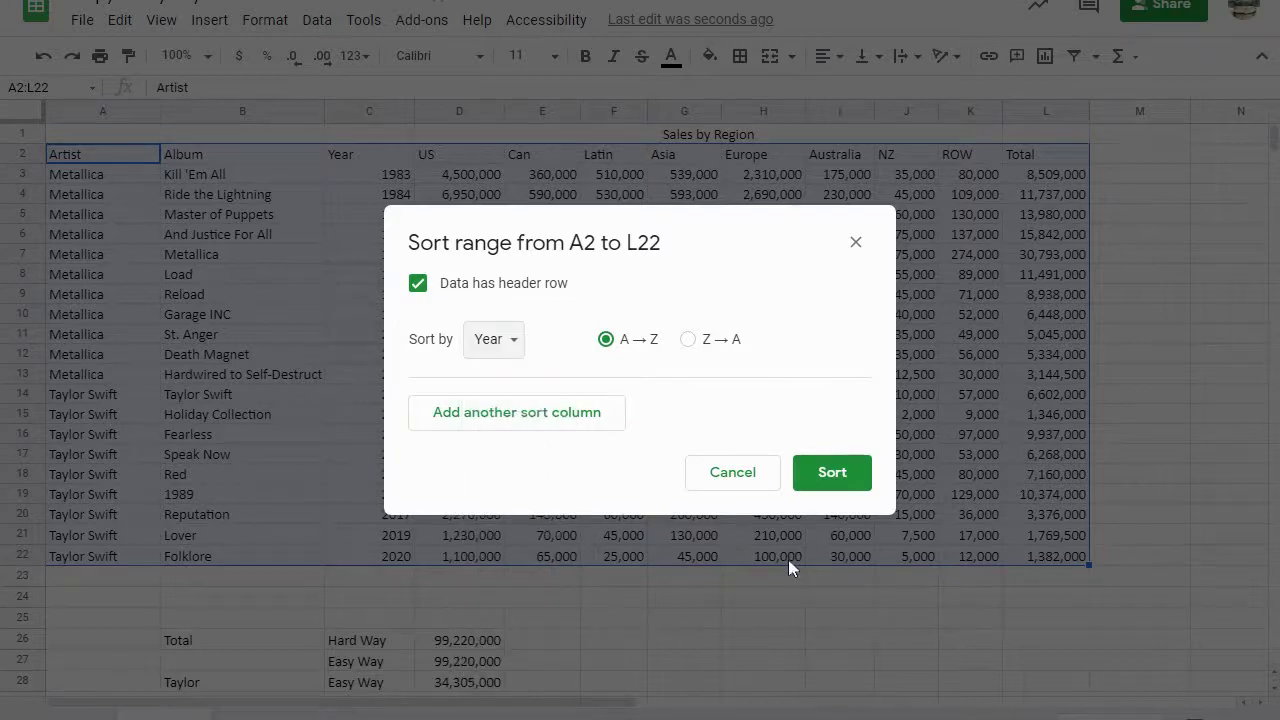
{"action": "left_click", "coordinate": [830, 478]}
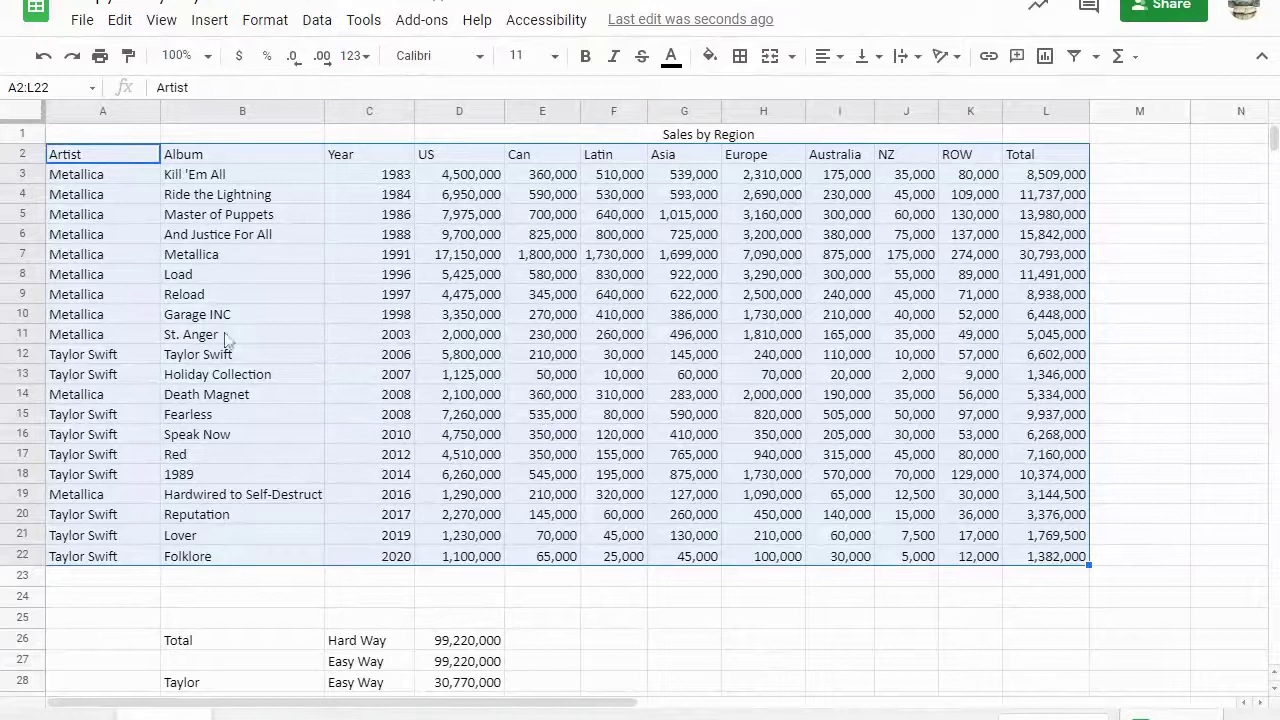
Inspect the Taylor and Metallica Easy Way and Smarter Way formulas.
{"action": "left_click", "coordinate": [620, 617]}
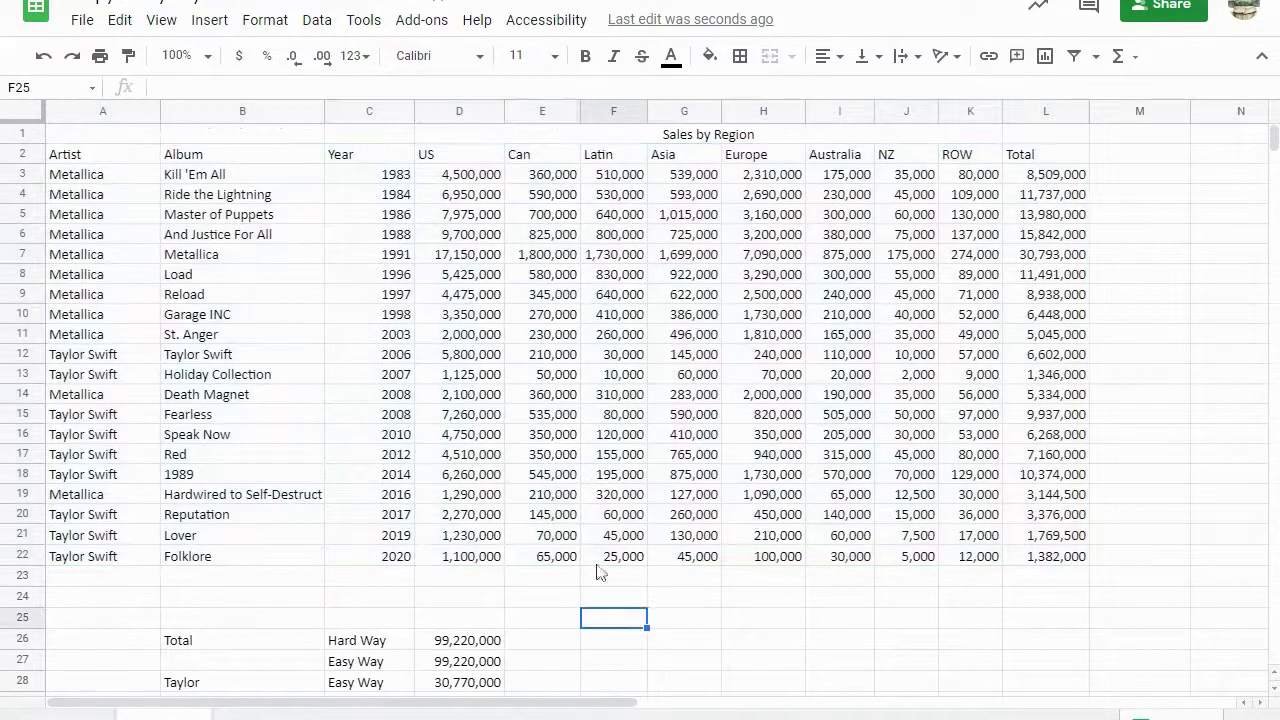
{"action": "scroll", "coordinate": [528, 466], "scroll_direction": "down", "scroll_amount": 2}
{"action": "scroll", "coordinate": [528, 466], "scroll_direction": "down", "scroll_amount": 1}
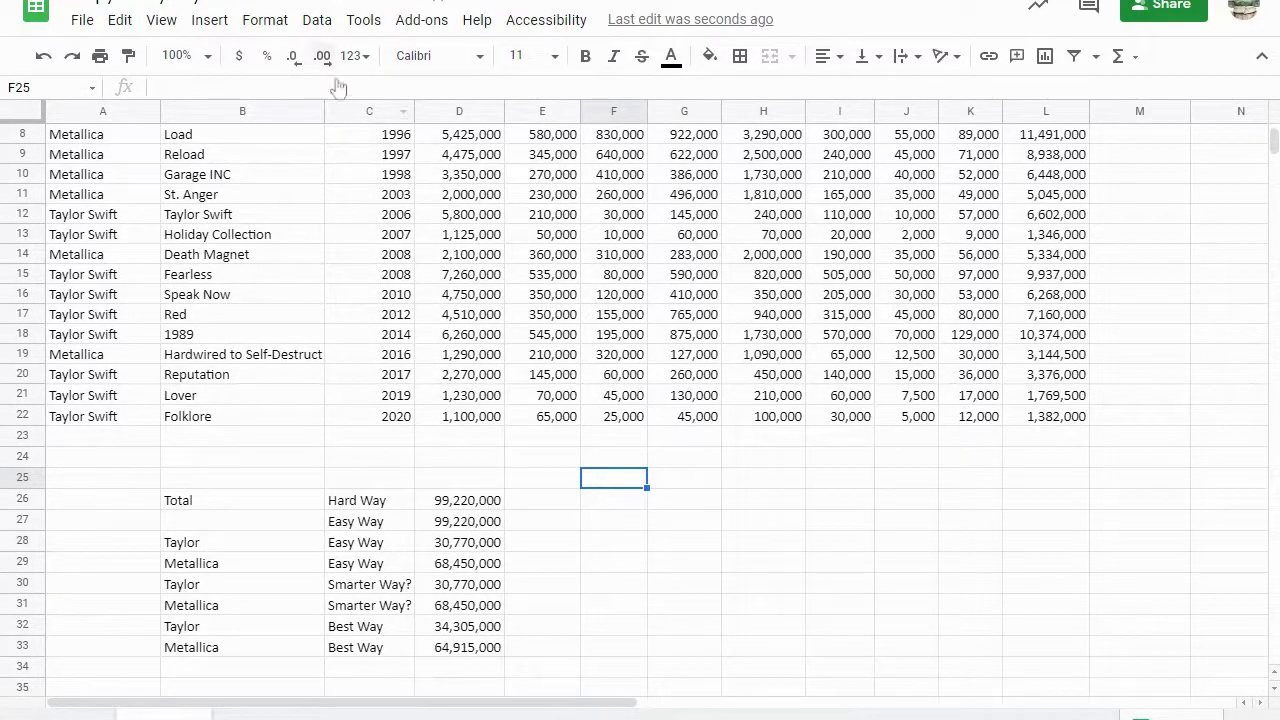
{"action": "left_click", "coordinate": [478, 548]}
{"action": "left_click", "coordinate": [460, 590]}
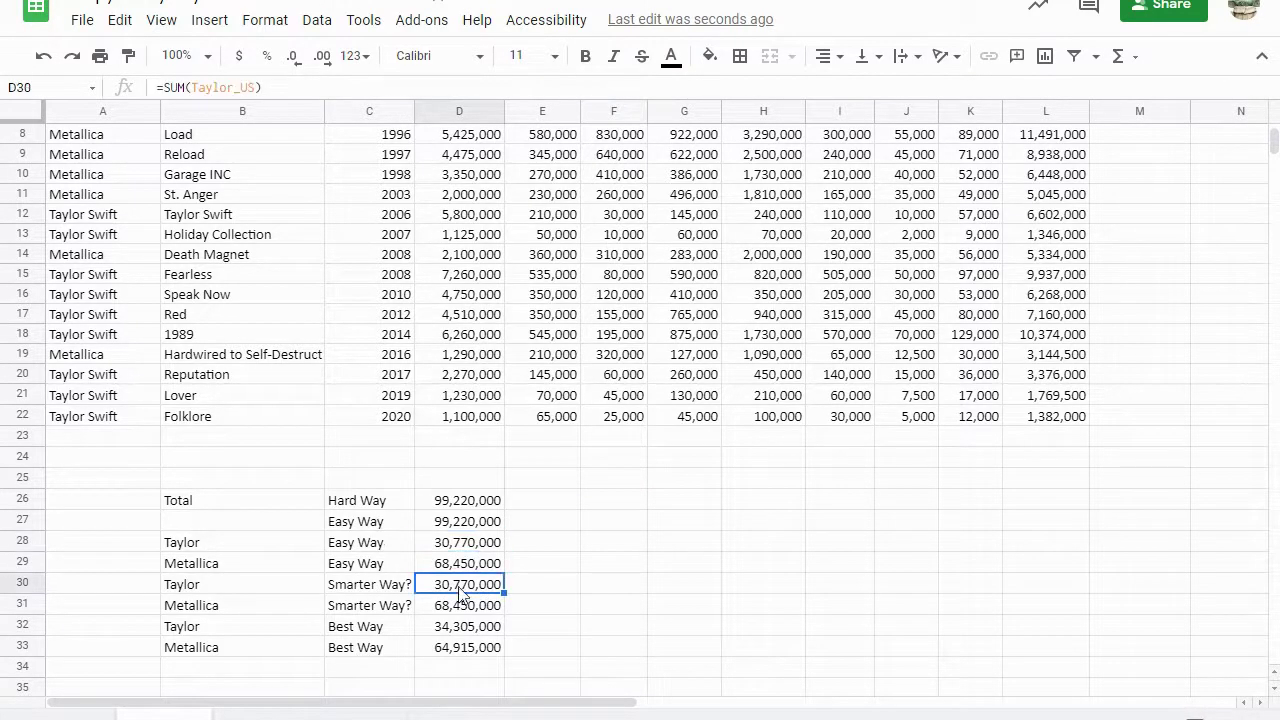
{"action": "left_click", "coordinate": [456, 550]}
{"action": "left_click", "coordinate": [460, 568]}
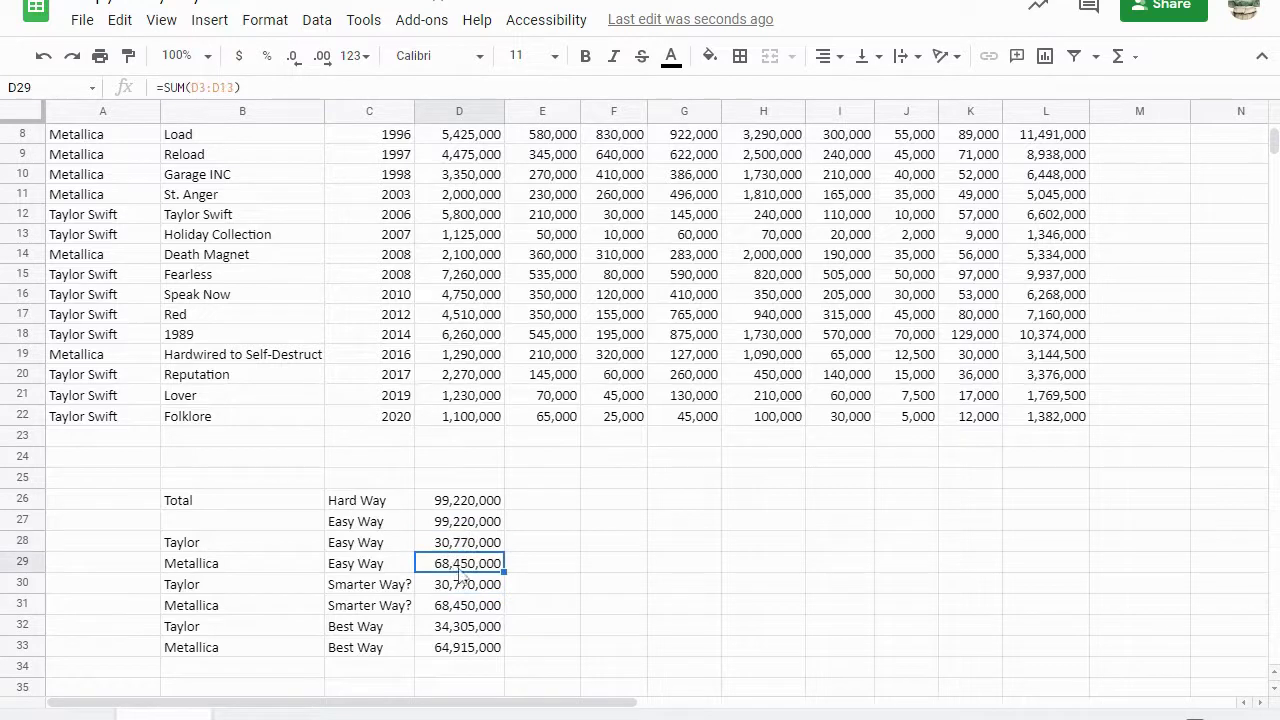
Compare the Best Way SUMIFs and the Metallica_US sum, then undo the year sort.
{"action": "left_click", "coordinate": [468, 630]}
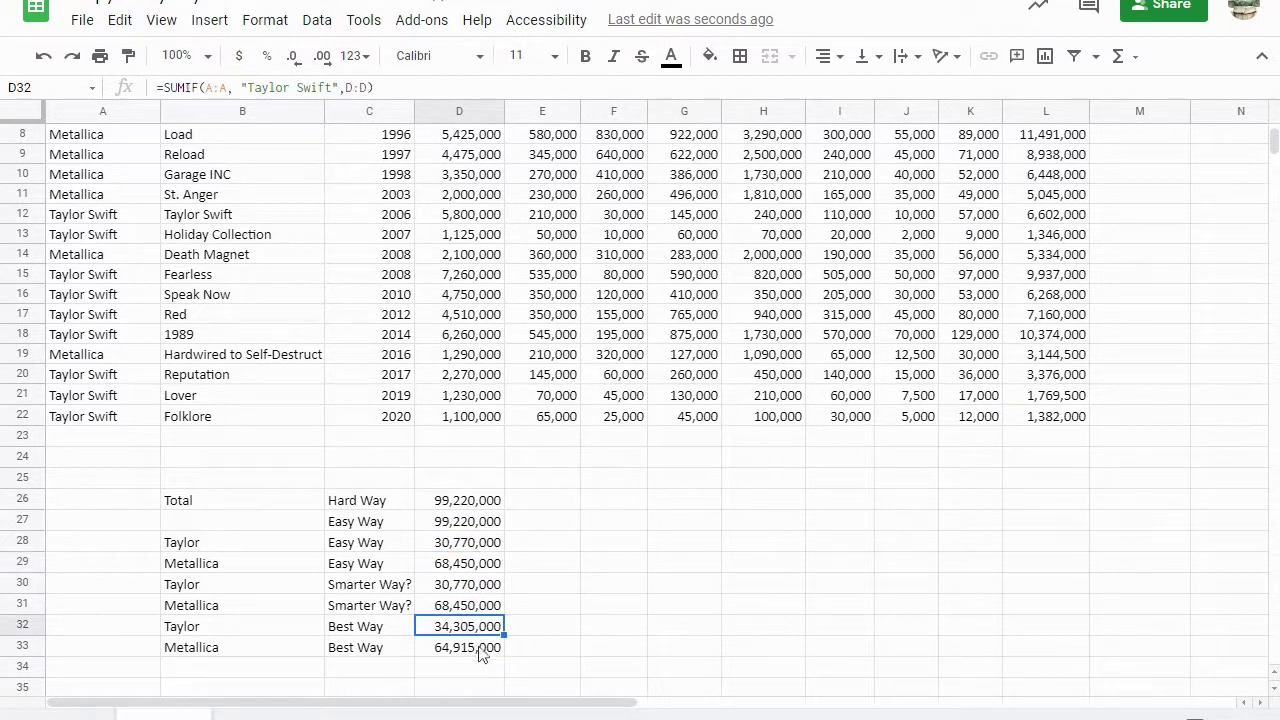
{"action": "left_click", "coordinate": [472, 652]}
{"action": "left_click", "coordinate": [458, 630]}
{"action": "left_click", "coordinate": [462, 652]}
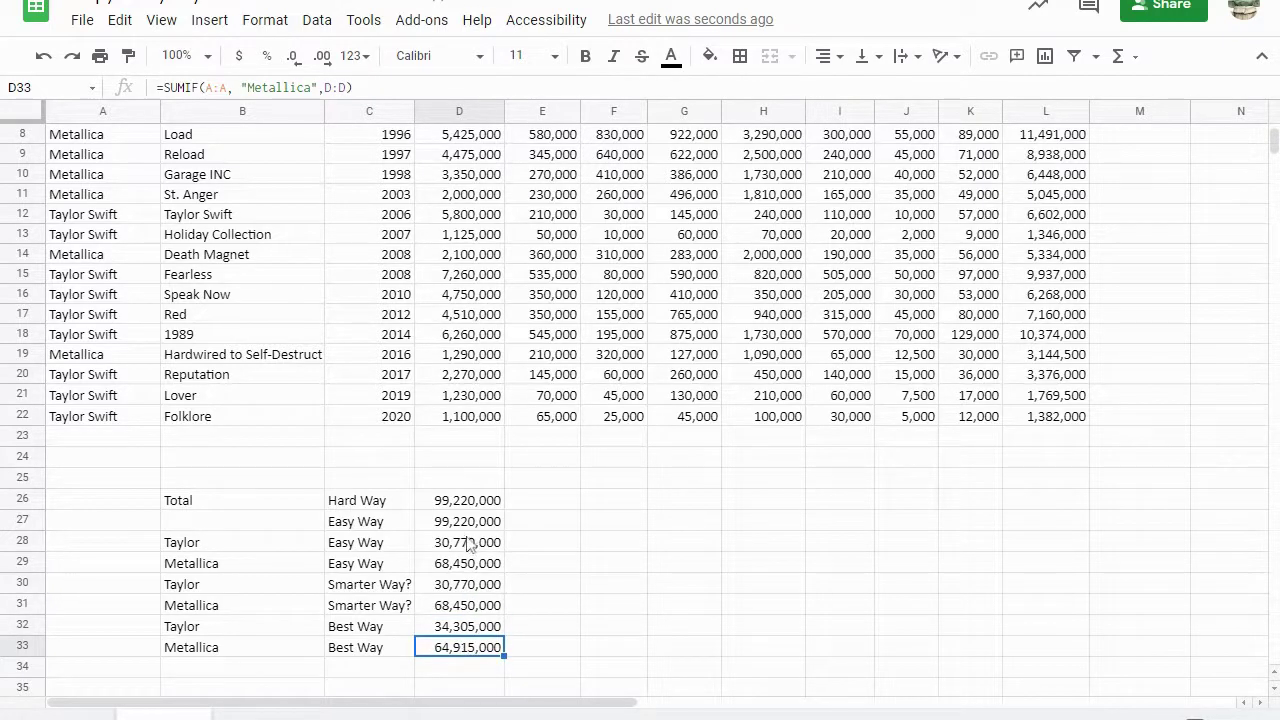
{"action": "left_click", "coordinate": [468, 543]}
{"action": "left_click", "coordinate": [468, 566]}
{"action": "left_click", "coordinate": [457, 586]}
{"action": "left_click", "coordinate": [456, 608]}
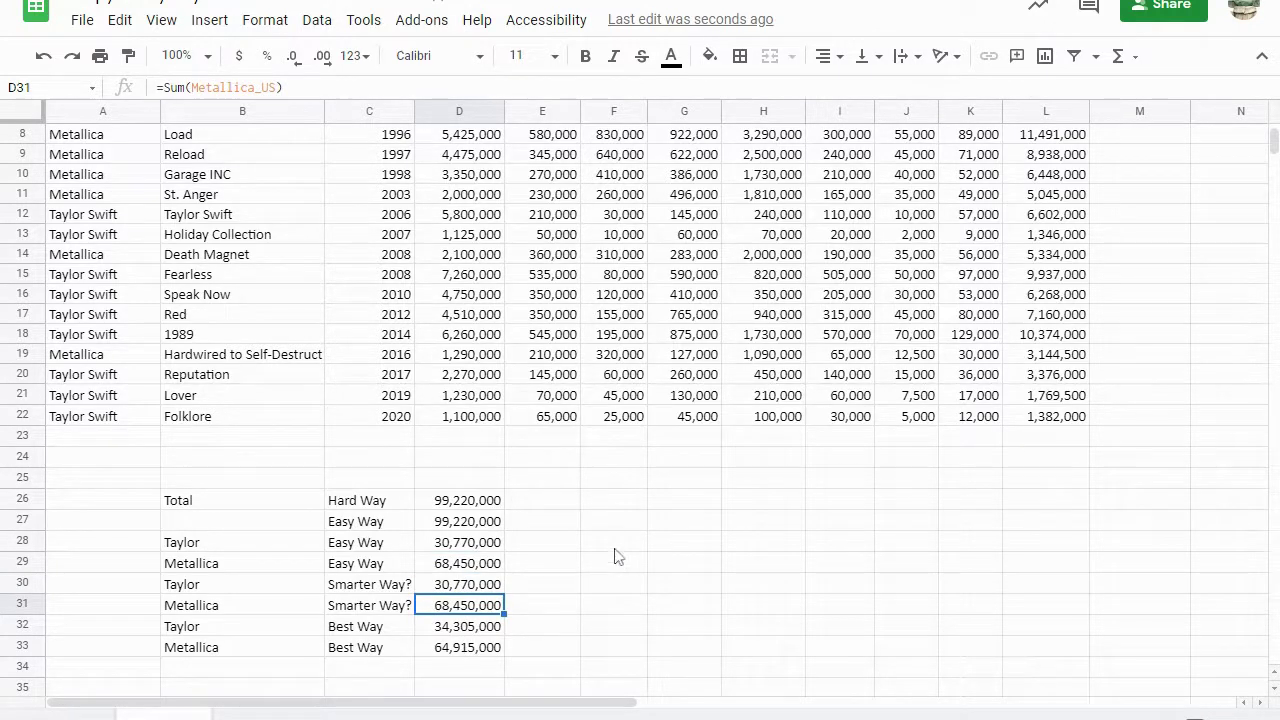
{"action": "key", "text": "ctrl+alt+shift+1"}
{"action": "key", "text": "ctrl+alt+shift+2"}
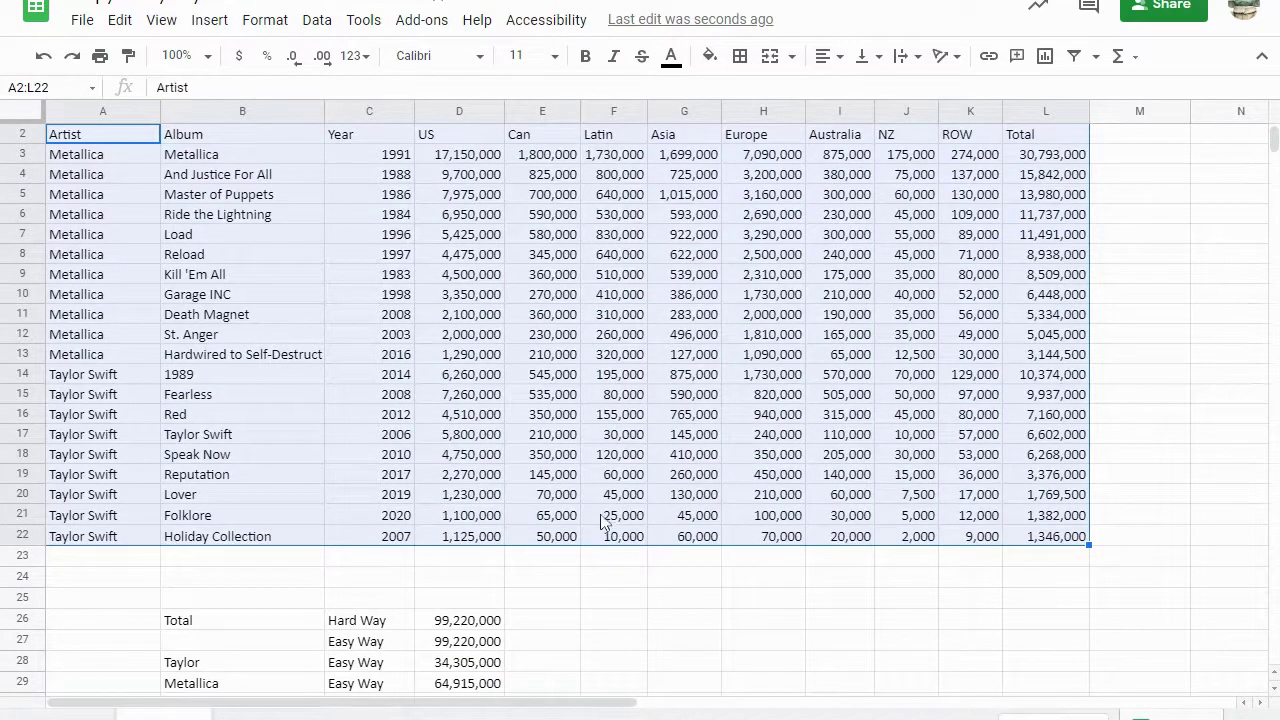
{"action": "left_click", "coordinate": [597, 626]}
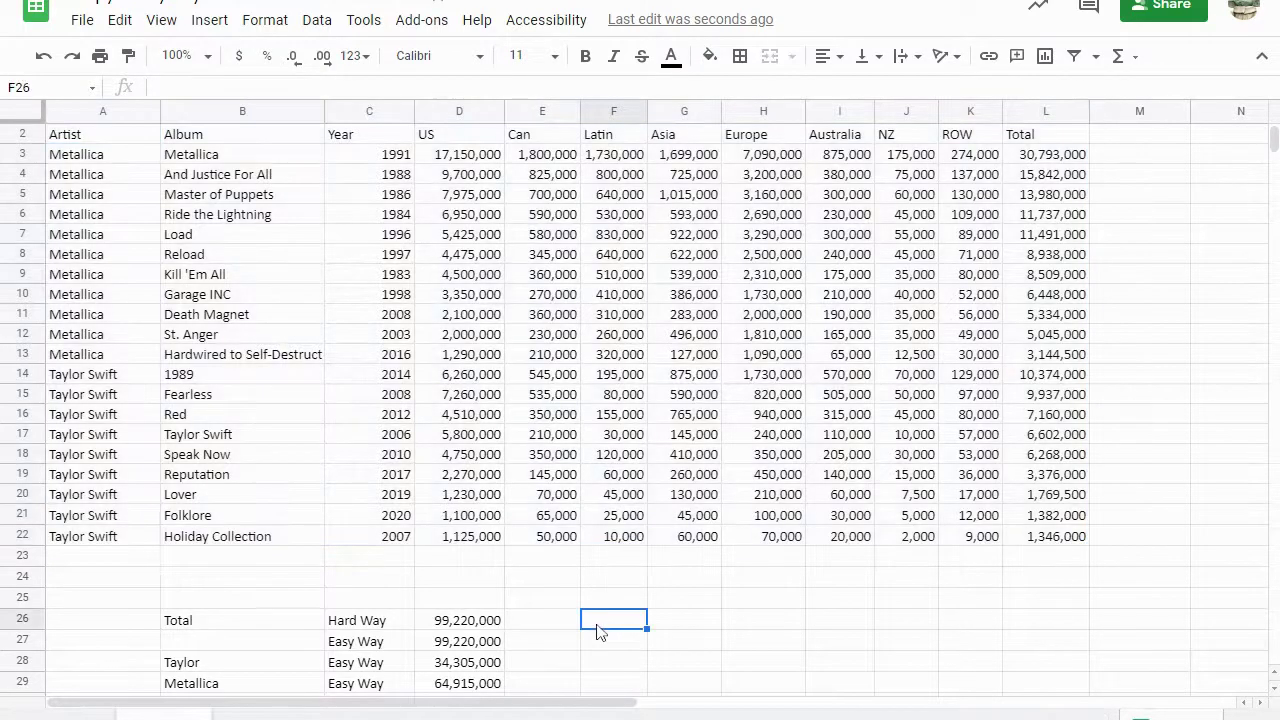
{"action": "scroll", "coordinate": [630, 615], "scroll_direction": "down", "scroll_amount": 3}
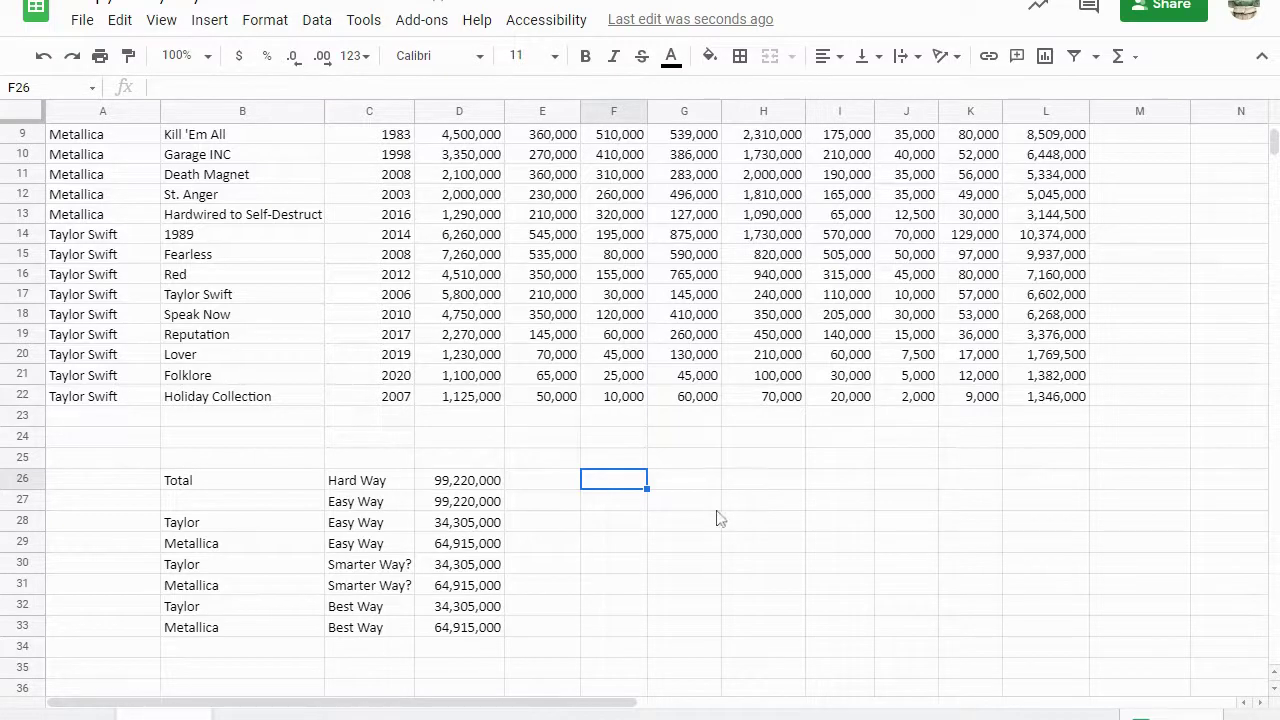
Fill the totals in D26:D33 across the regional columns through L.
{"action": "left_click", "coordinate": [466, 482]}
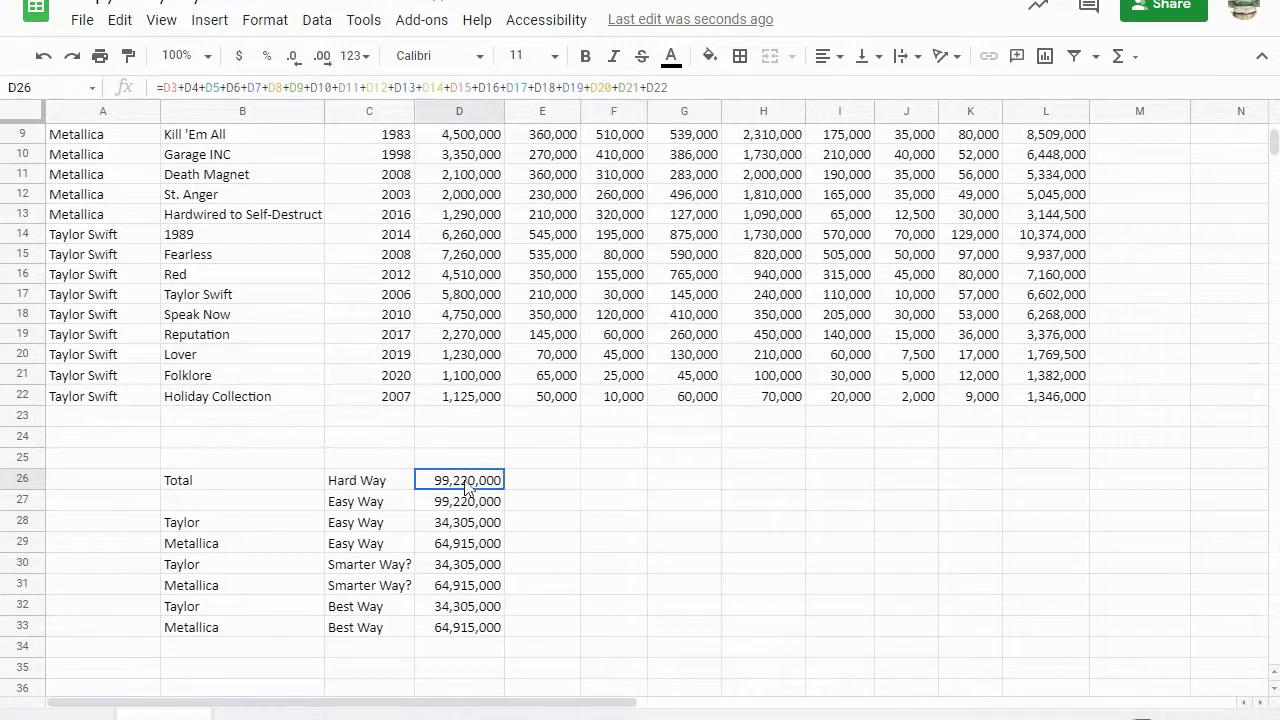
{"action": "left_click", "coordinate": [484, 630], "text": "shift"}
{"action": "left_click_drag", "start_coordinate": [504, 636], "coordinate": [1084, 634]}
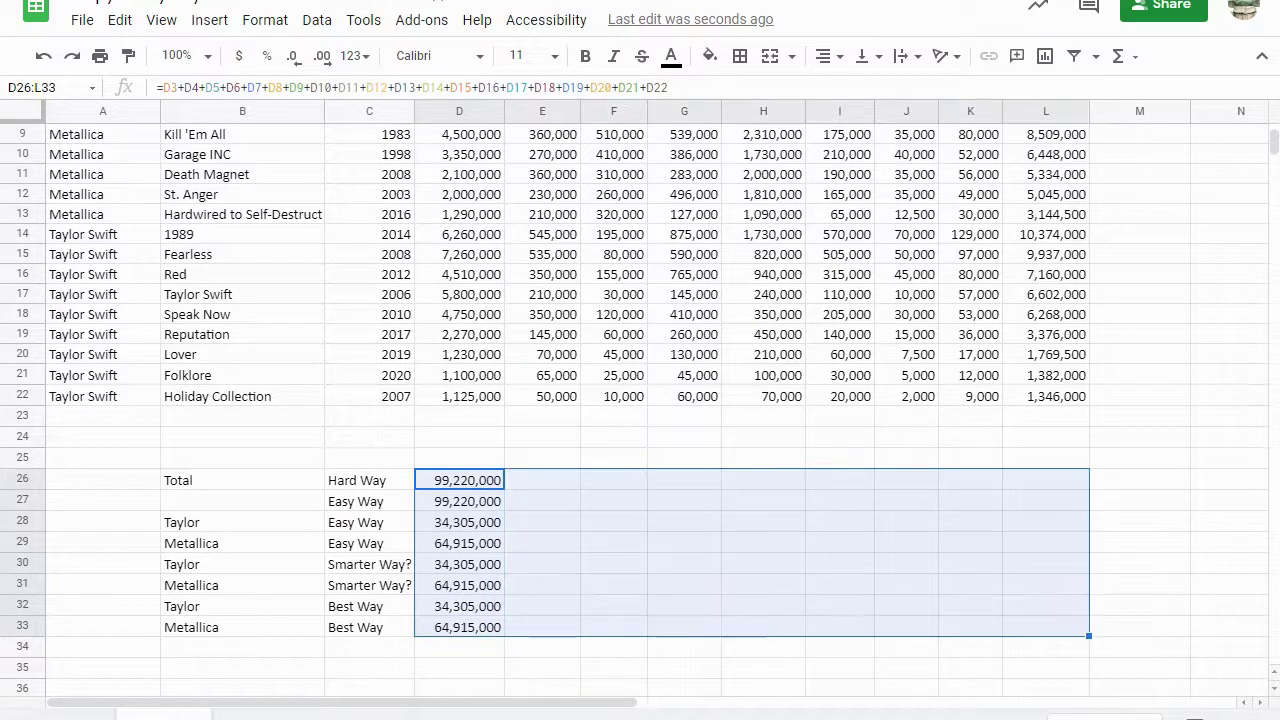
{"action": "left_click", "coordinate": [546, 459]}
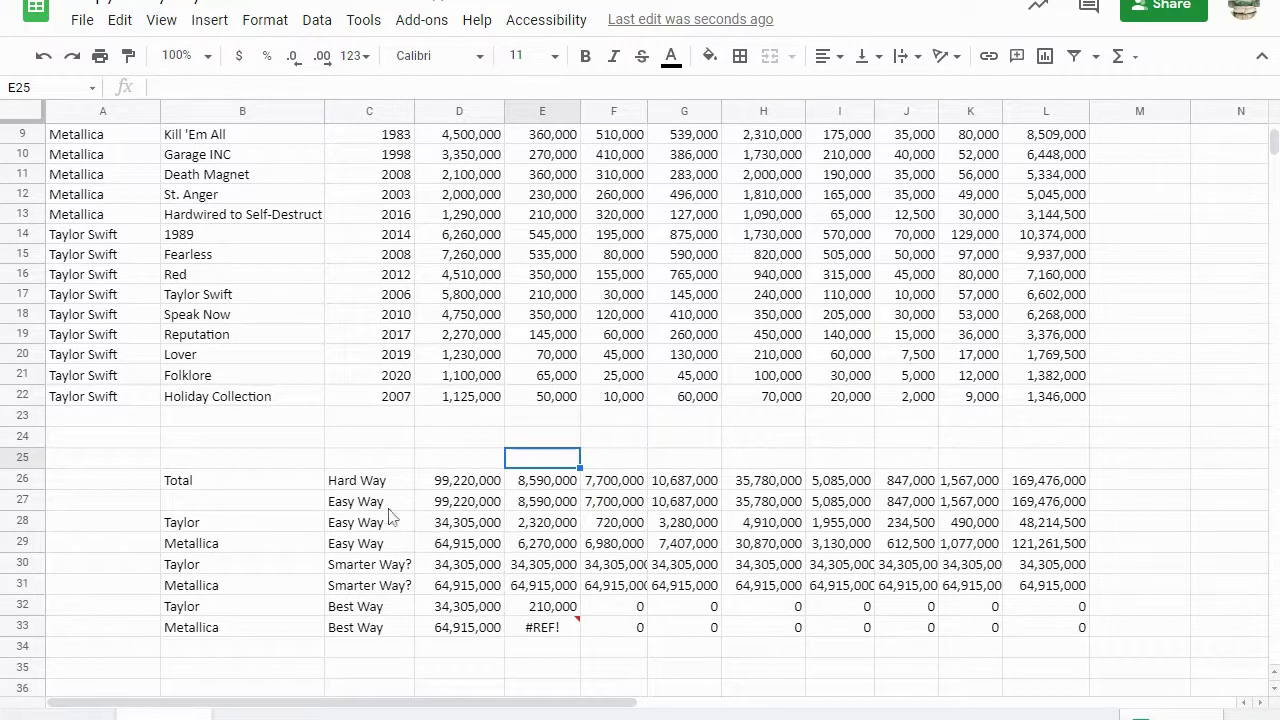
Review the Smarter Way formulas and clear the repeated copies in E30:L31.
{"action": "left_click", "coordinate": [457, 566]}
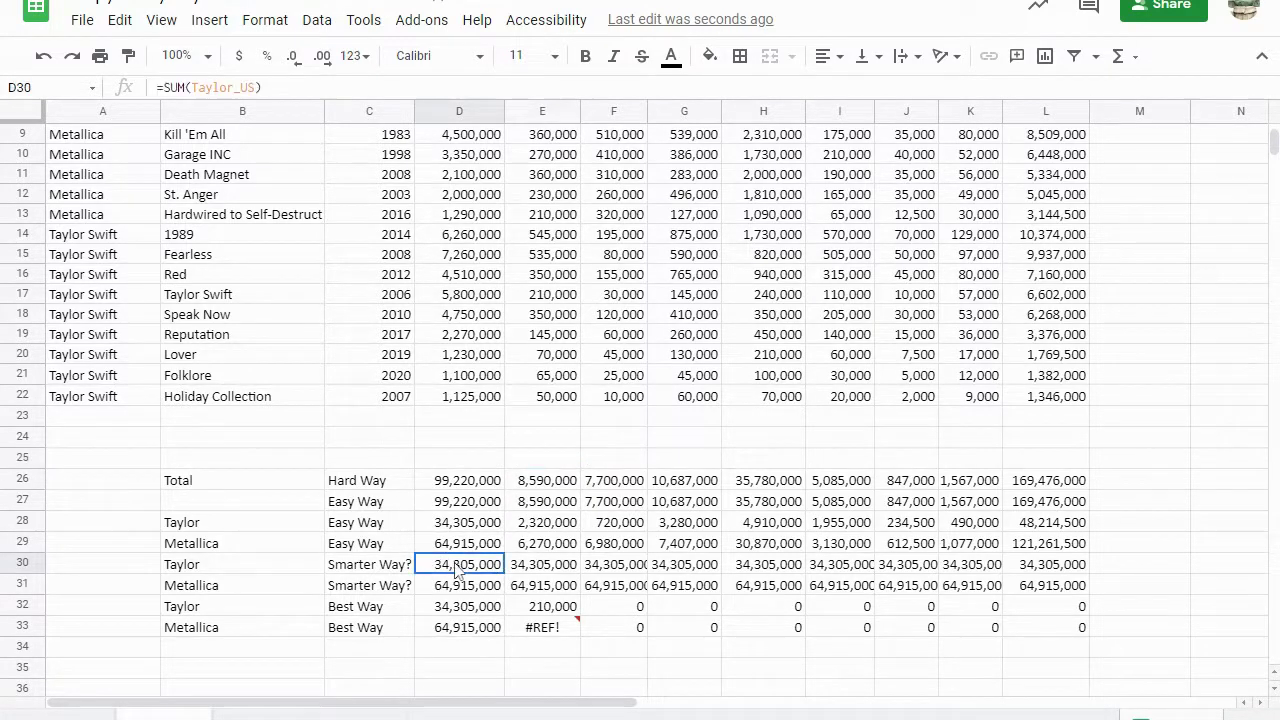
{"action": "left_click", "coordinate": [470, 587]}
{"action": "left_click", "coordinate": [462, 567]}
{"action": "left_click", "coordinate": [465, 590]}
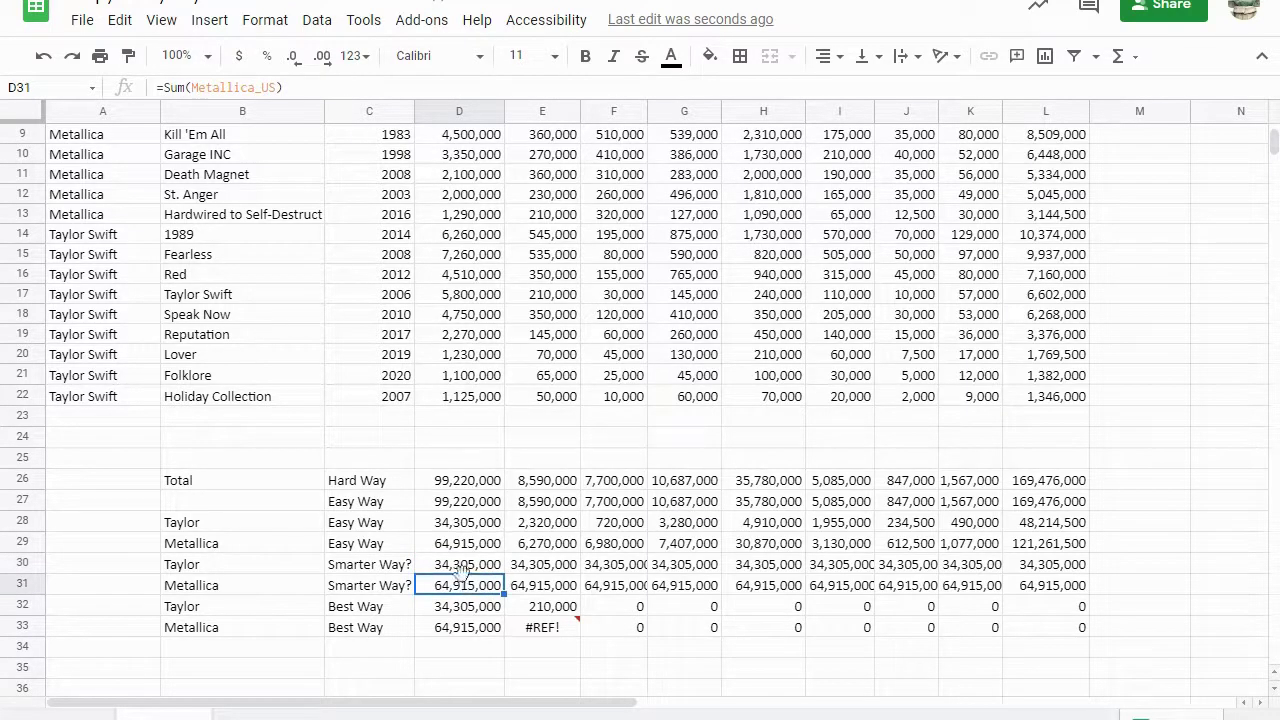
{"action": "left_click", "coordinate": [467, 567]}
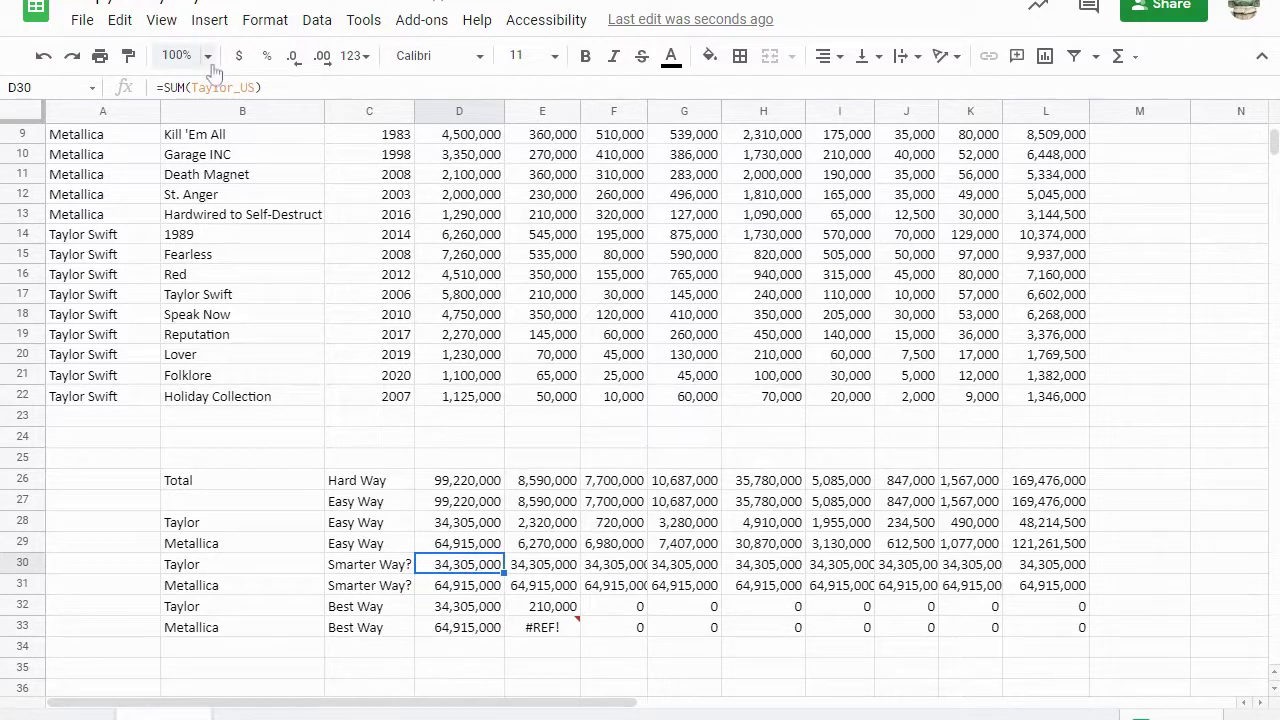
{"action": "left_click", "coordinate": [548, 568]}
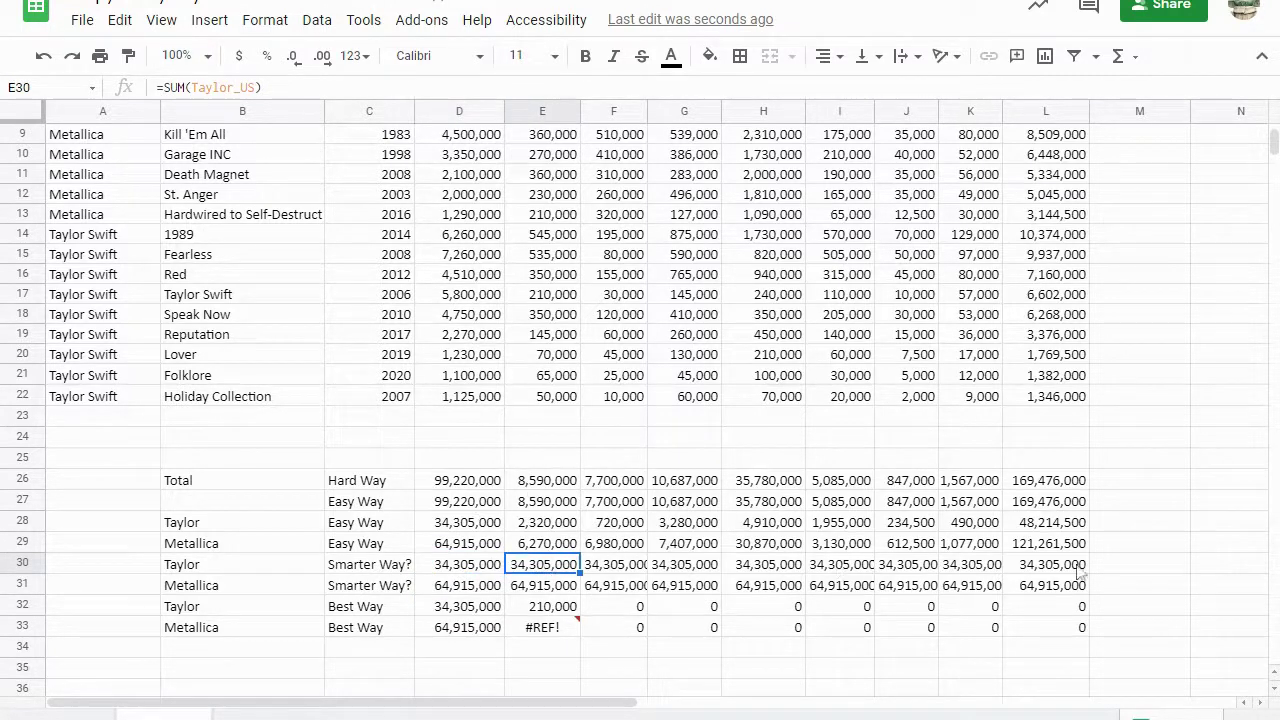
{"action": "left_click", "coordinate": [1062, 594], "text": "shift"}
{"action": "key", "text": "Delete"}
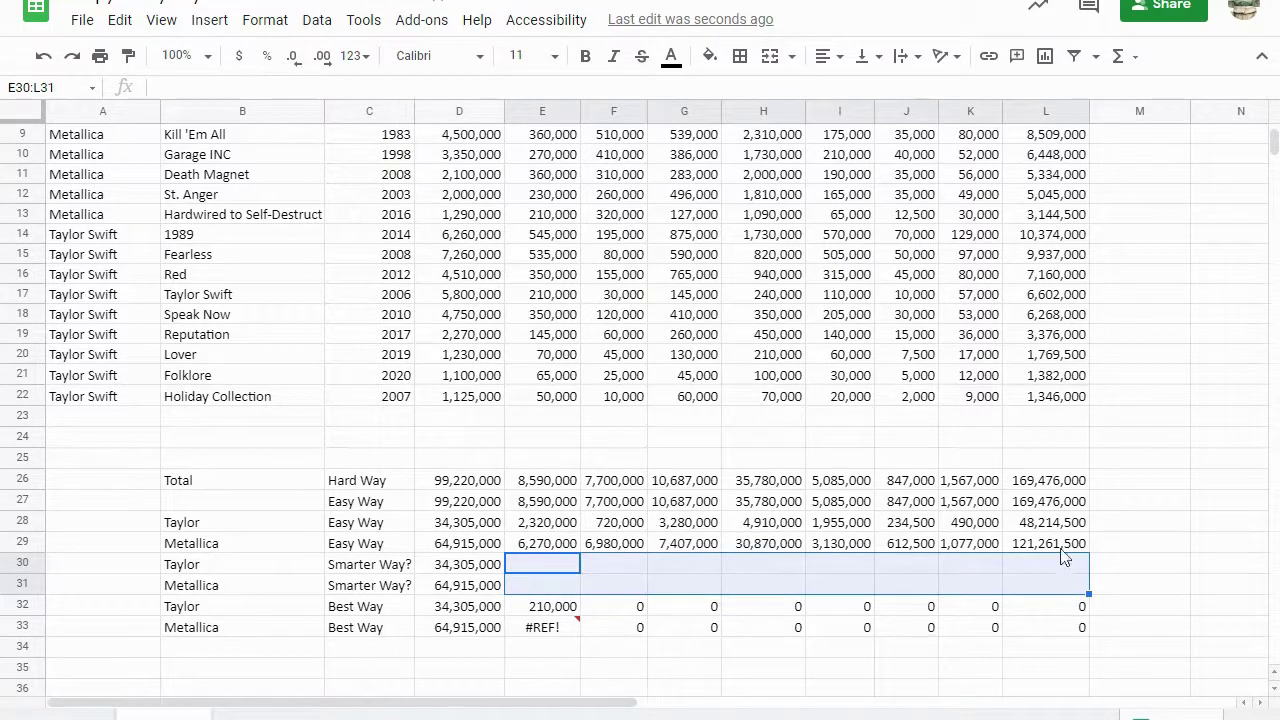
{"action": "left_click", "coordinate": [644, 659]}
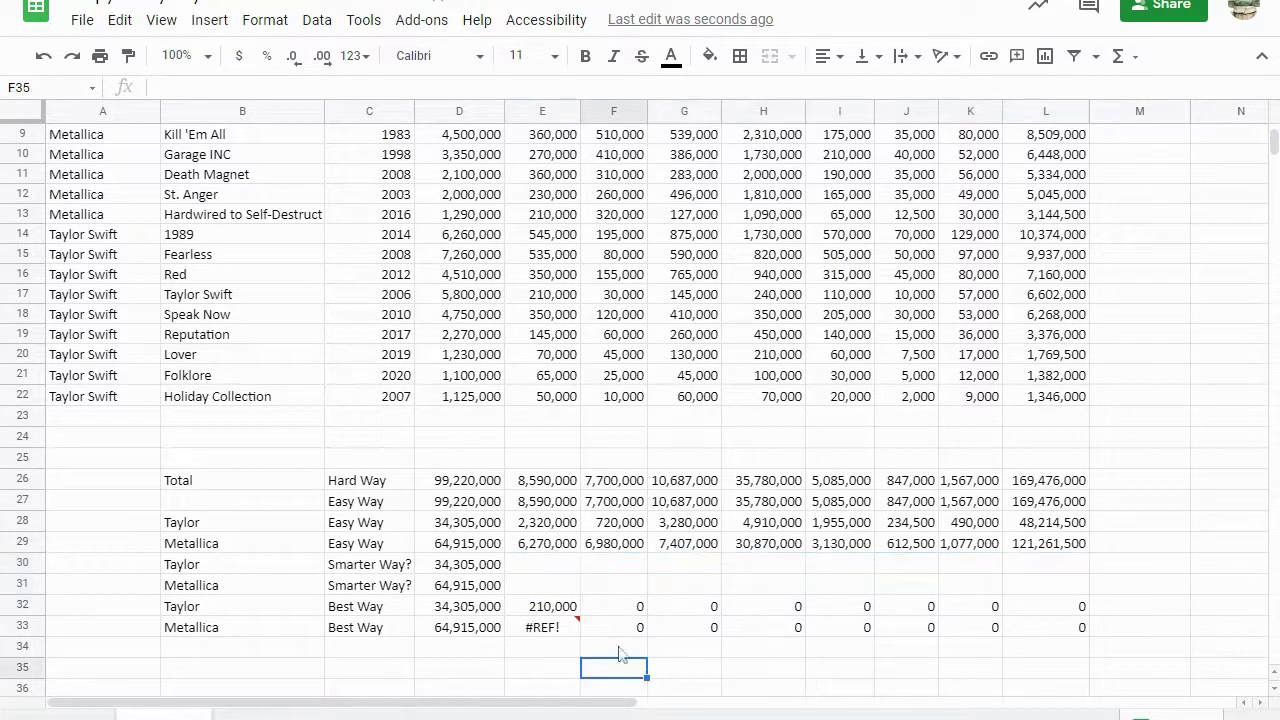
Compare the original Best Way SUMIFs in D32:D33 with the shifted copies, then select E32:L33.
{"action": "left_click", "coordinate": [452, 608]}
{"action": "left_click", "coordinate": [468, 630], "text": "shift"}
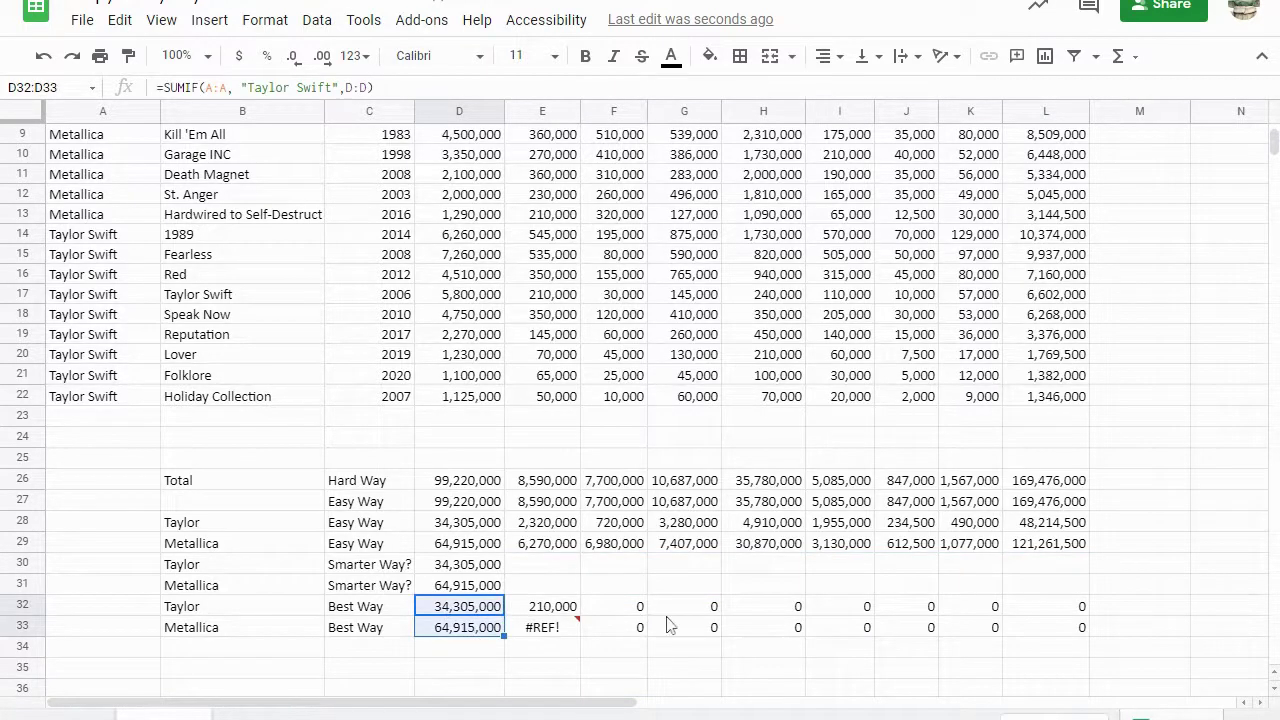
{"action": "left_click", "coordinate": [560, 614]}
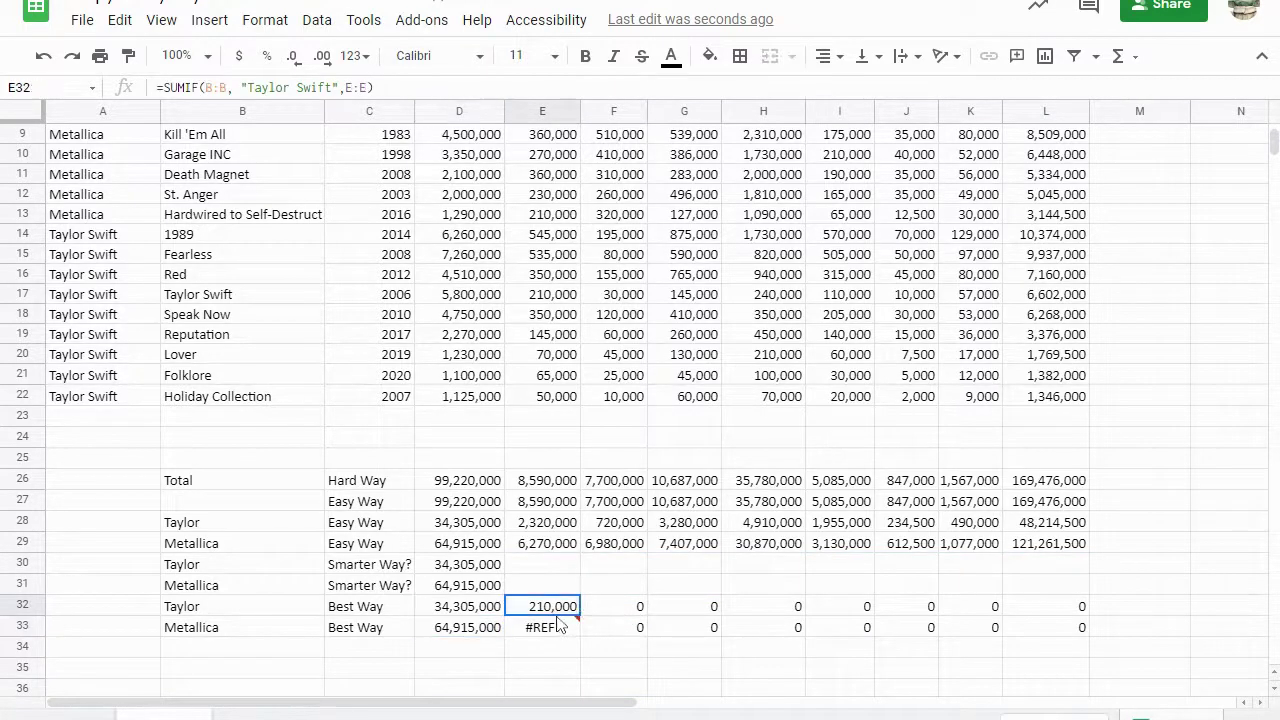
{"action": "left_click", "coordinate": [460, 614]}
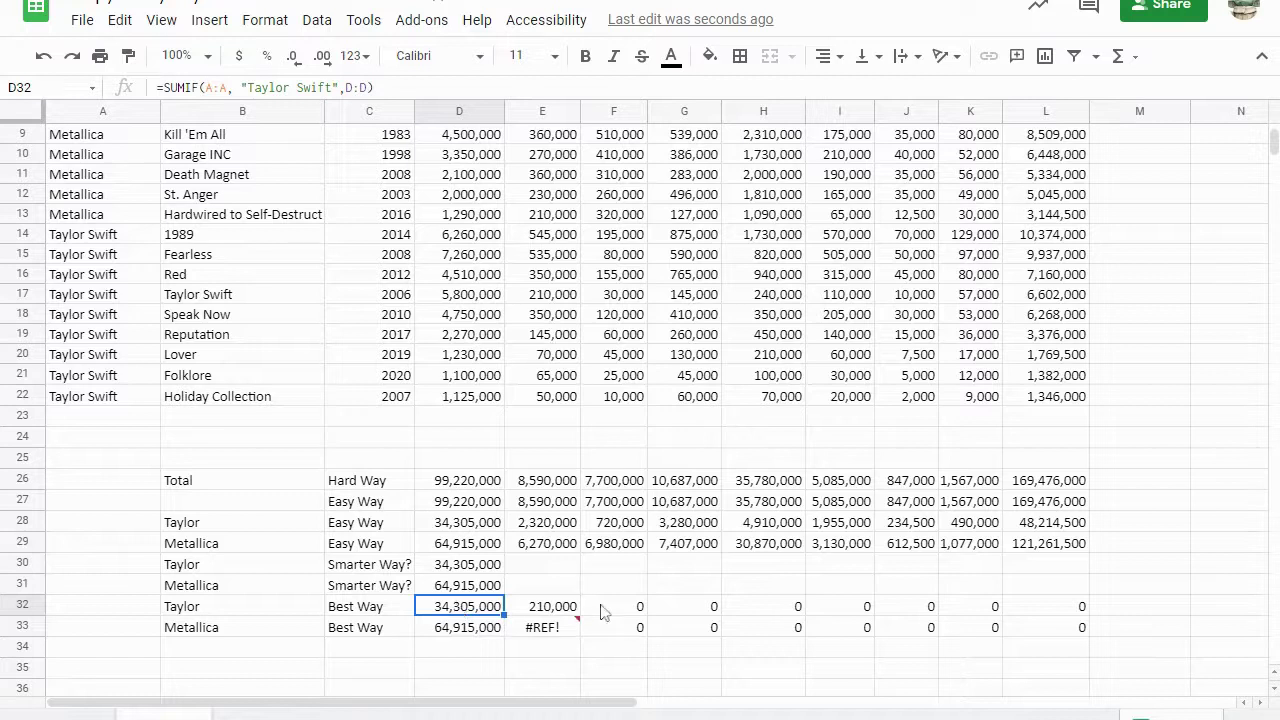
{"action": "left_click", "coordinate": [558, 610]}
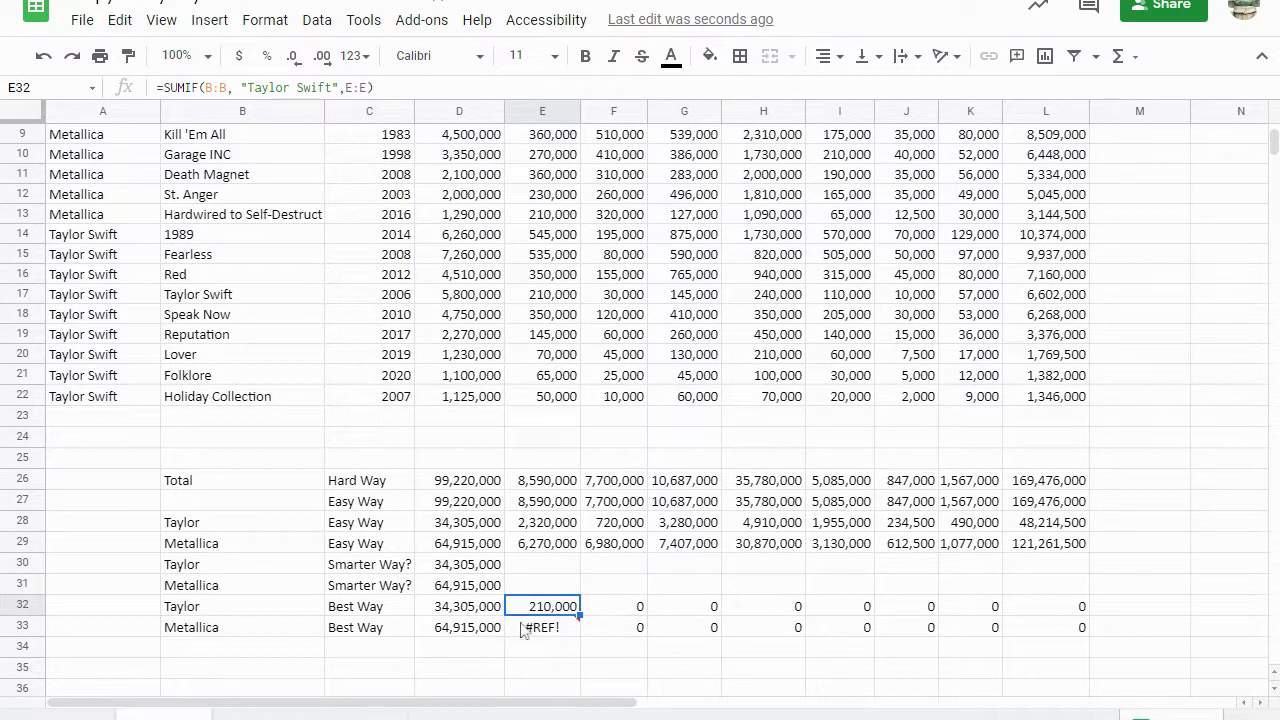
{"action": "left_click", "coordinate": [462, 604]}
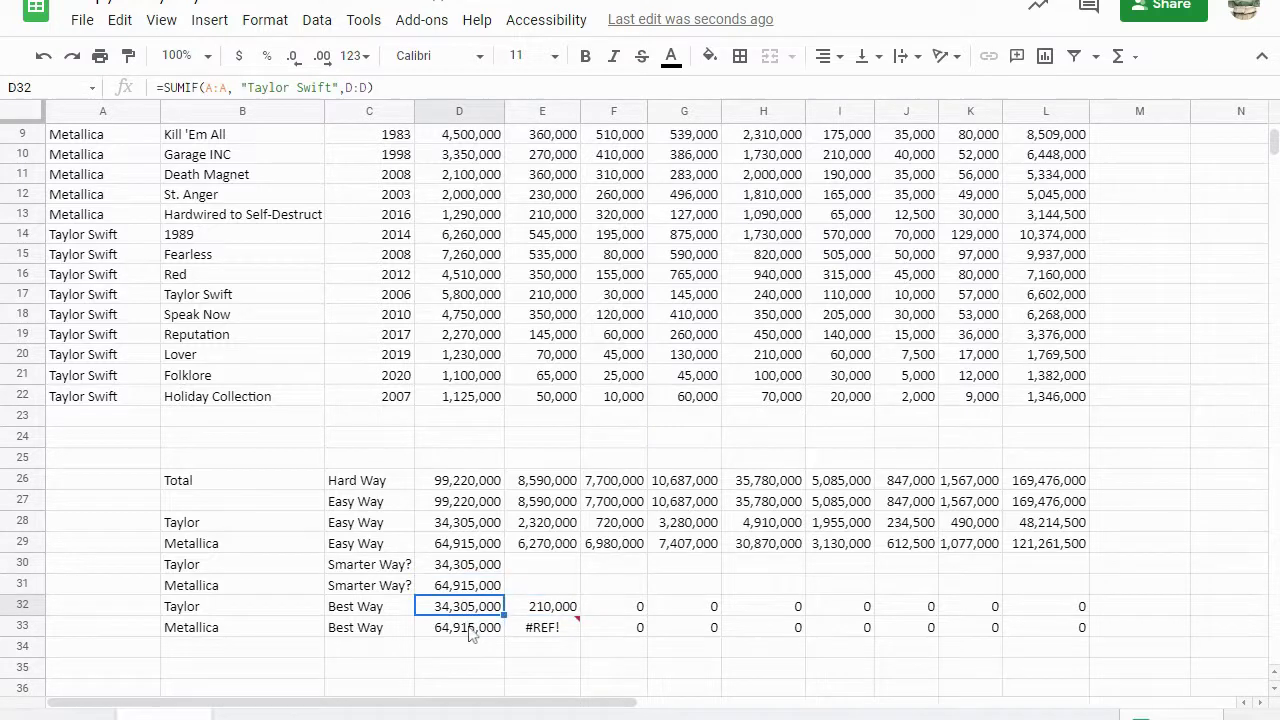
{"action": "left_click", "coordinate": [466, 627]}
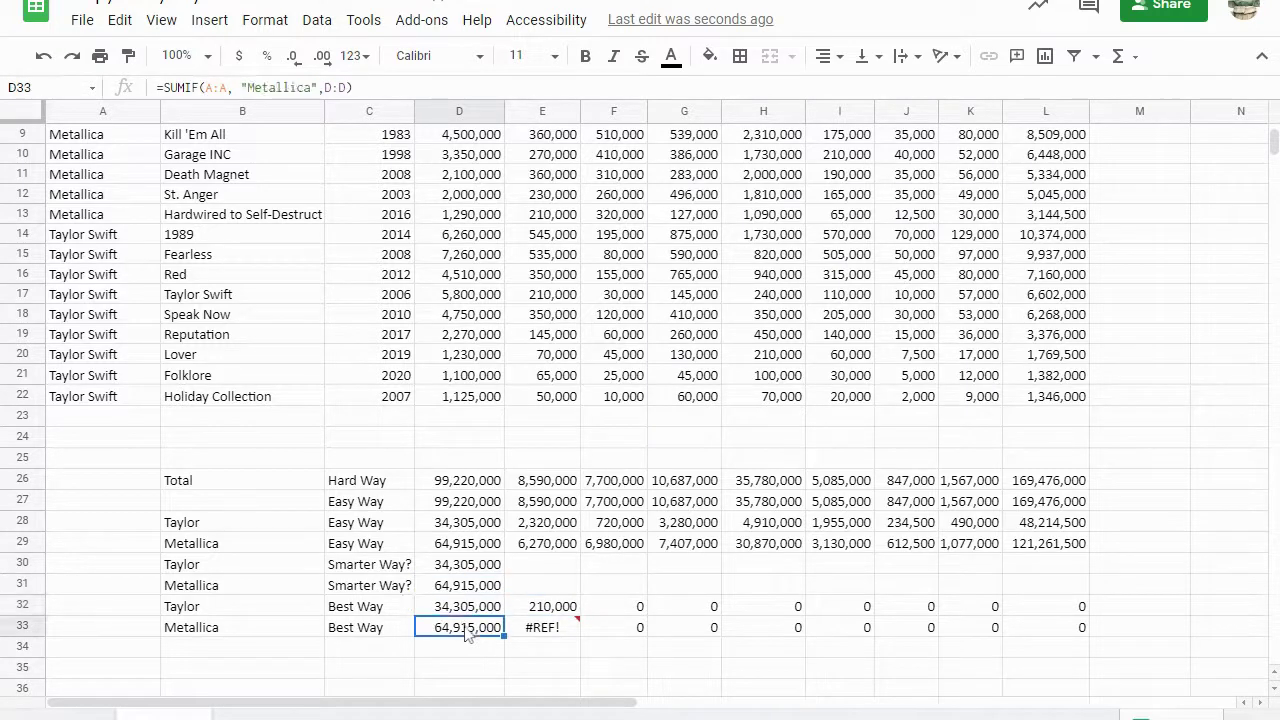
{"action": "left_click", "coordinate": [556, 606]}
{"action": "left_click", "coordinate": [1084, 628], "text": "shift"}
Clear the broken Best Way copies in E32:L33 and reopen D32's formula.
{"action": "key", "text": "Delete"}
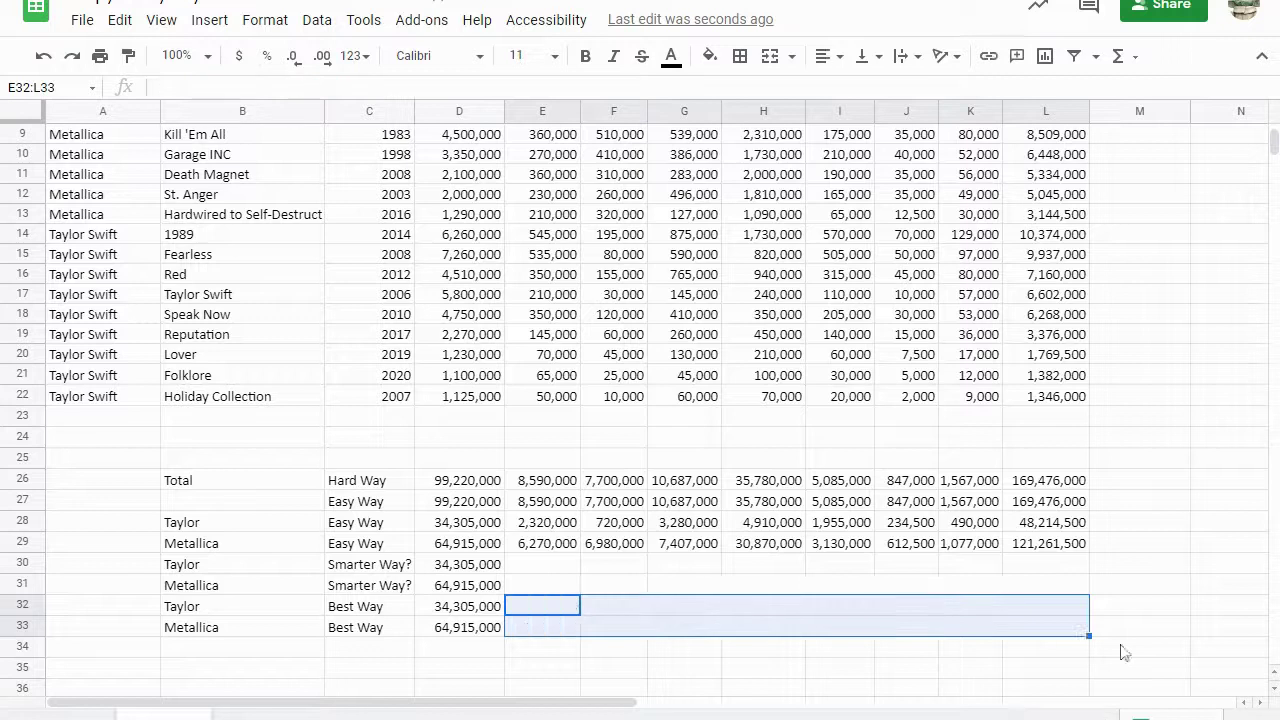
{"action": "left_click", "coordinate": [446, 610]}
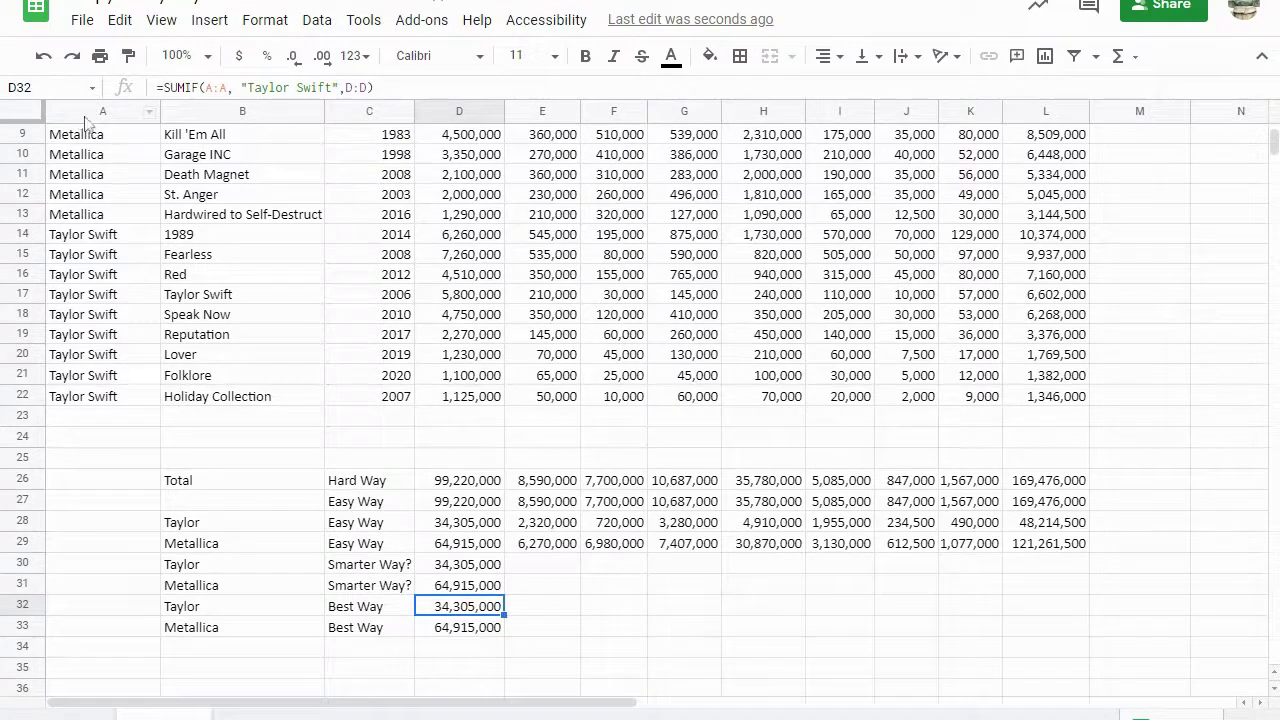
{"action": "key", "text": "F2"}
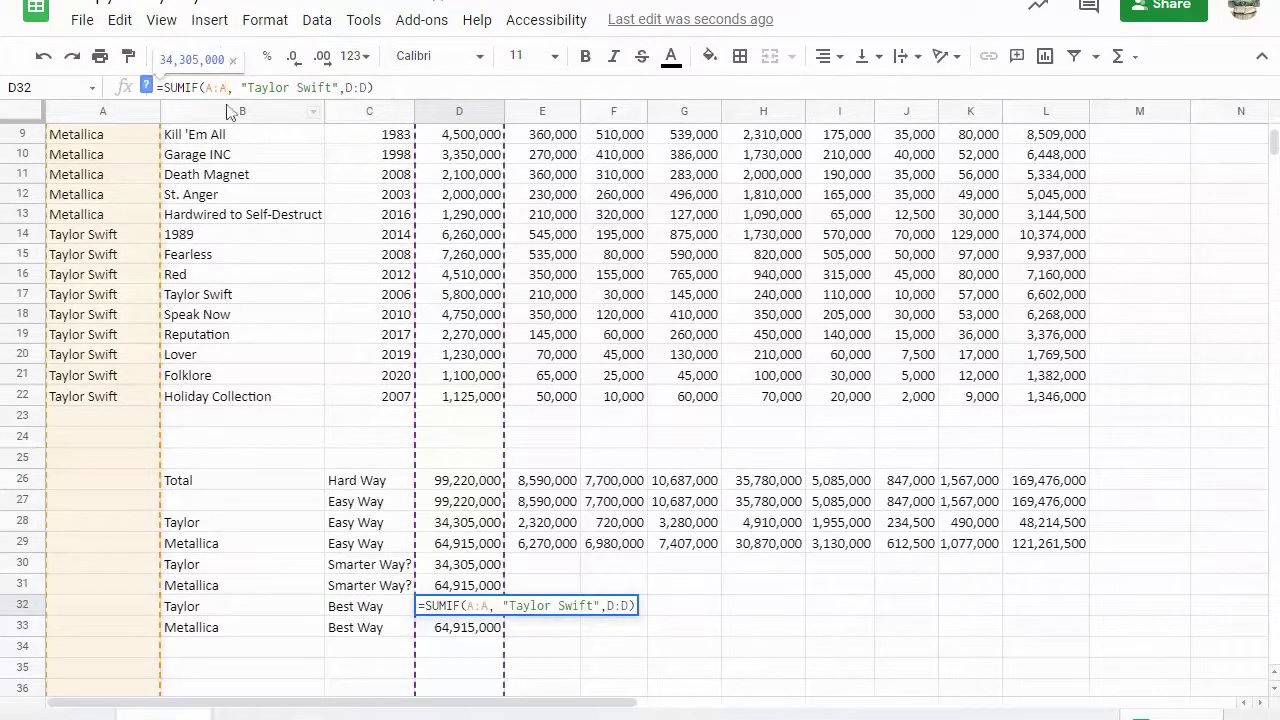
Name the Artist column range 'Name'.
{"action": "left_click", "coordinate": [105, 114]}
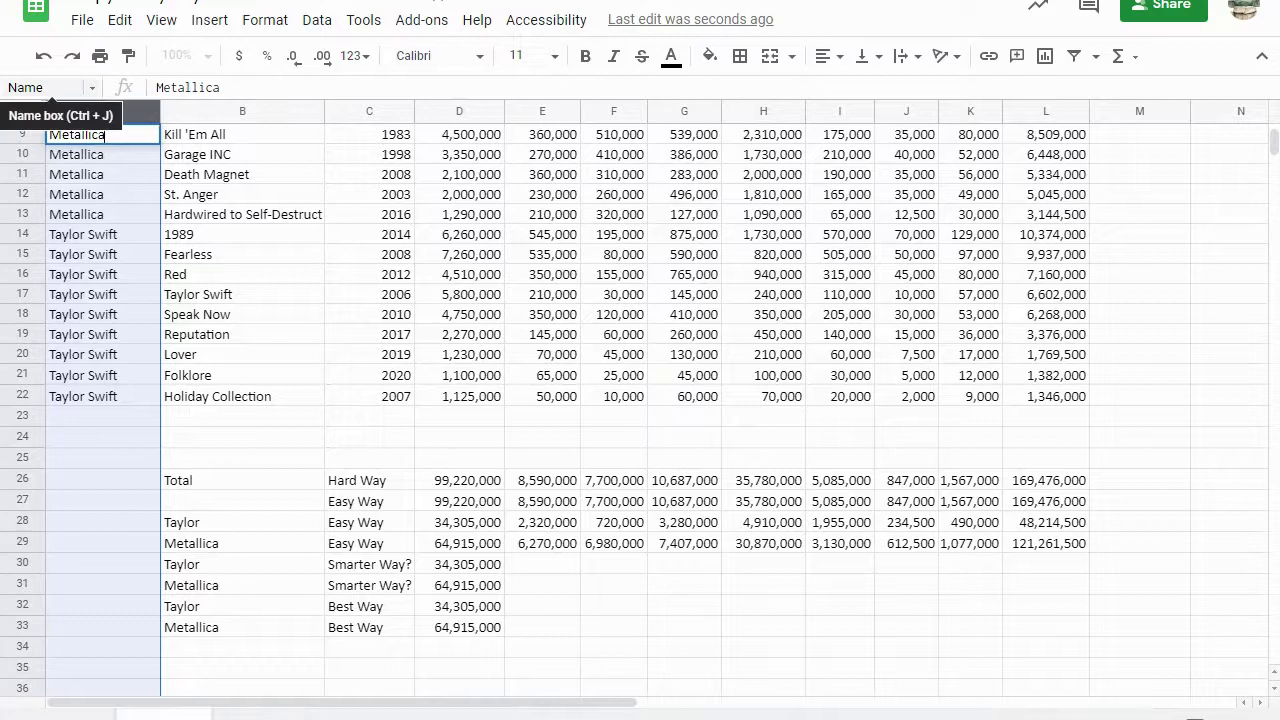
{"action": "left_click", "coordinate": [45, 87]}
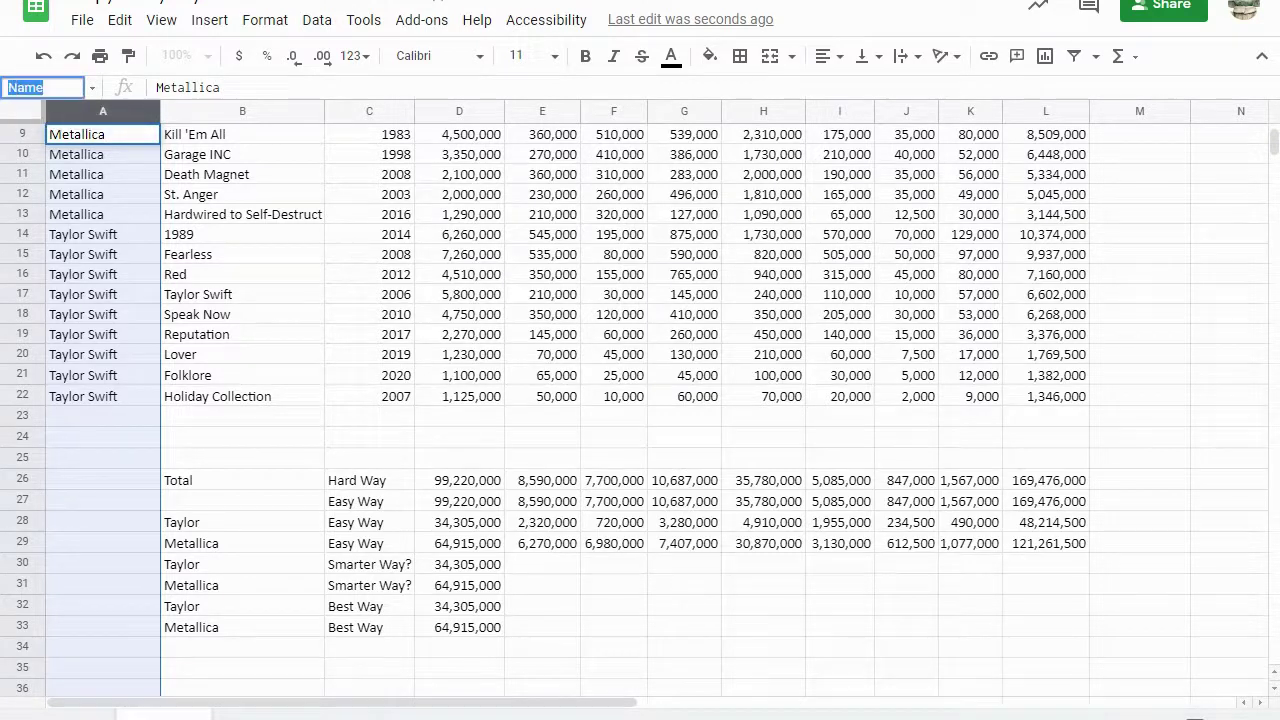
{"action": "type", "text": "Name"}
{"action": "key", "text": "Return"}
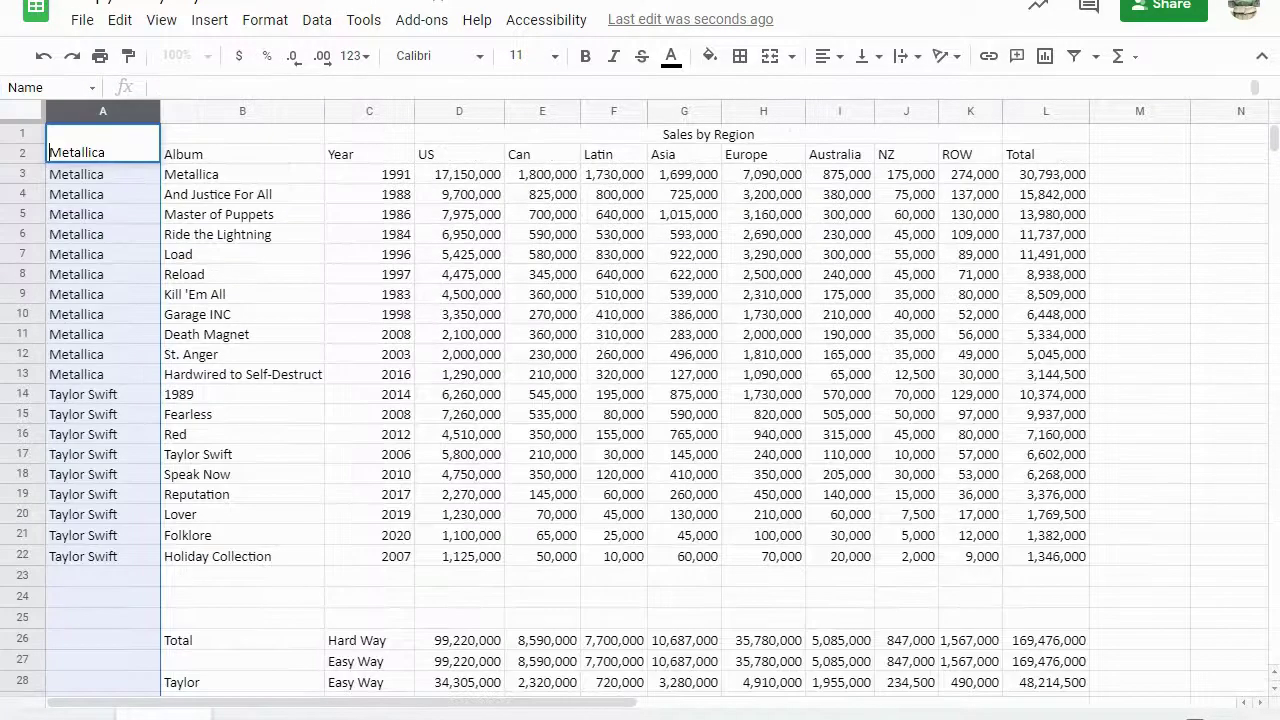
Undo the stray Metallica entry typed into cell A1.
{"action": "left_click", "coordinate": [245, 340]}
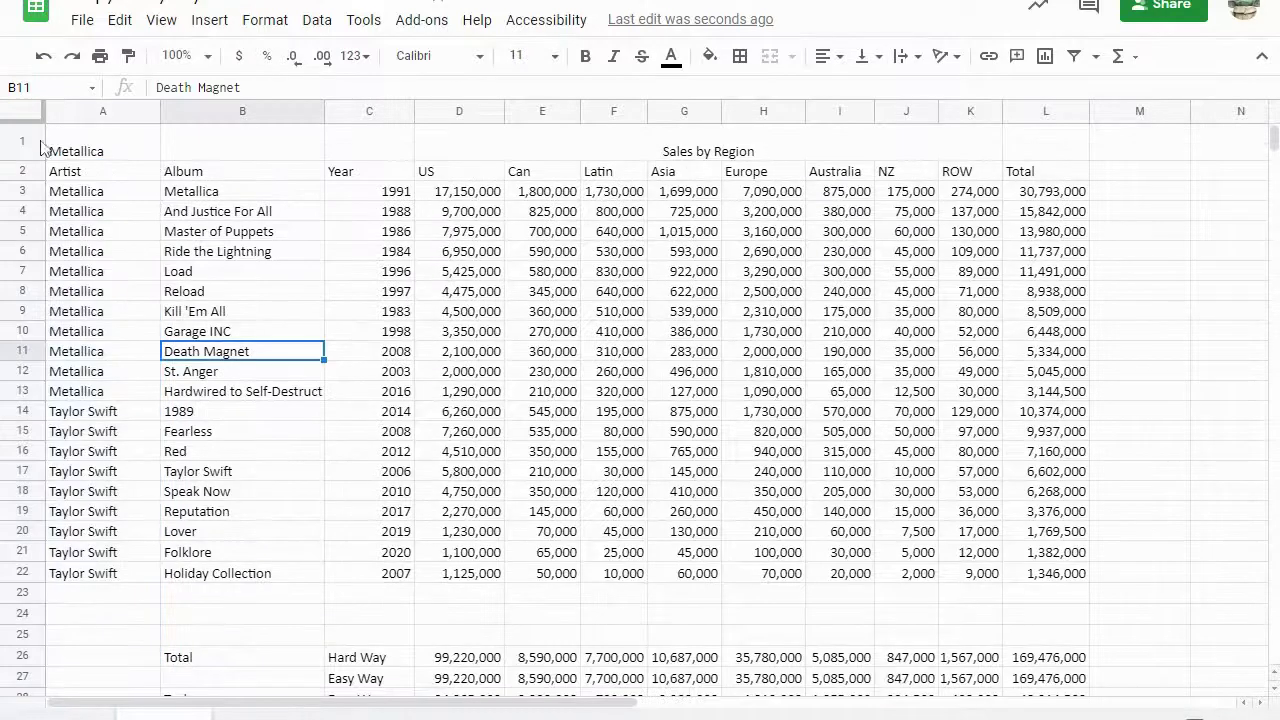
{"action": "left_click", "coordinate": [77, 155]}
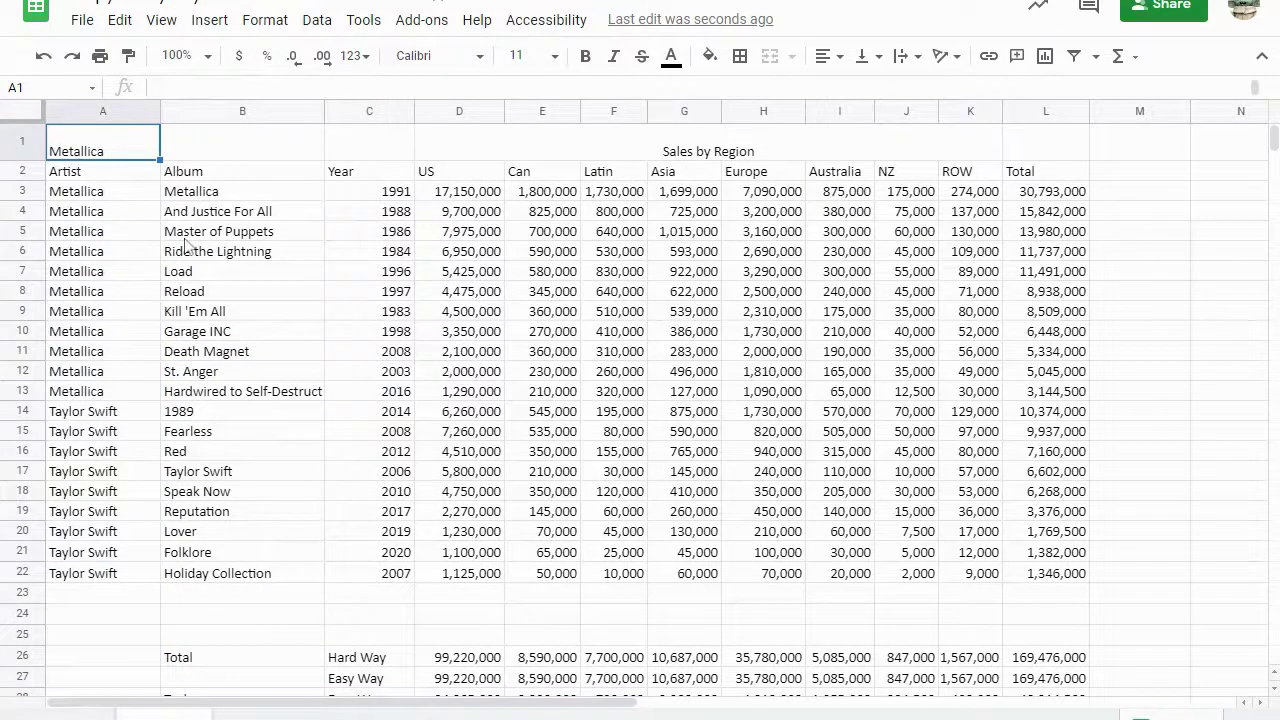
{"action": "key", "text": "ctrl+z"}
{"action": "left_click", "coordinate": [160, 315]}
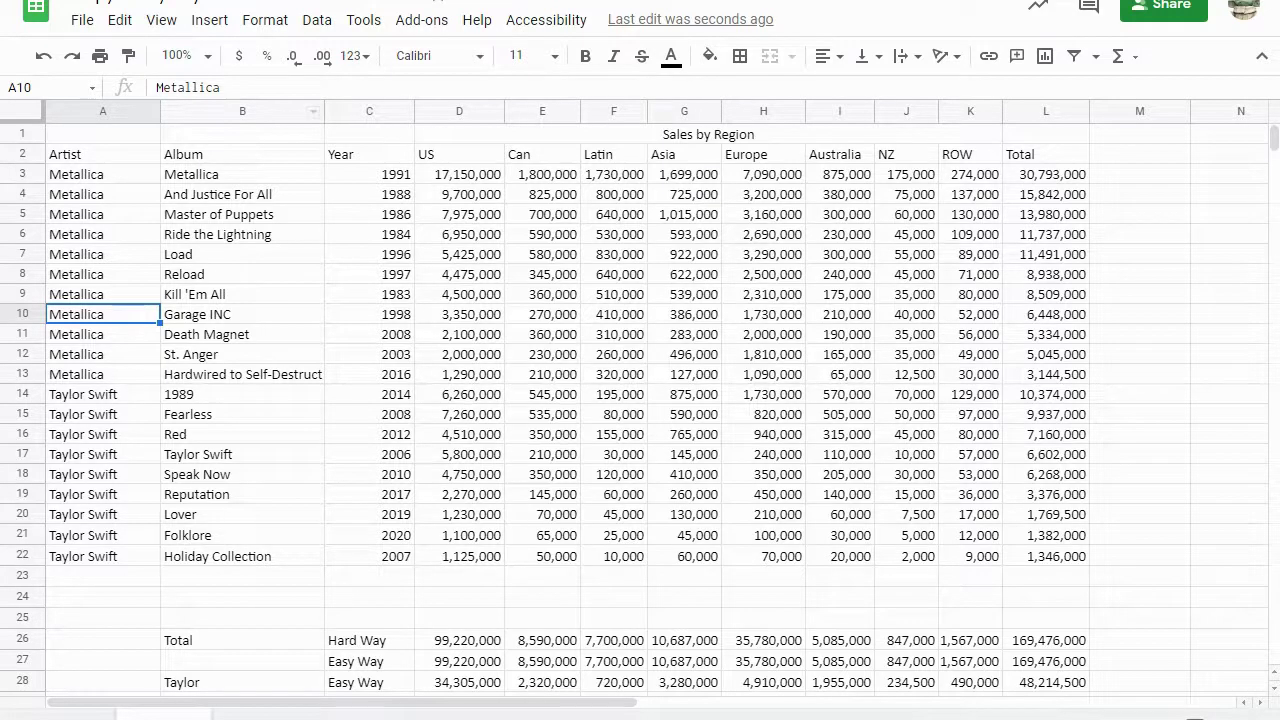
{"action": "scroll", "coordinate": [455, 690], "scroll_direction": "down", "scroll_amount": 3}
Replace A:A with the named range Name in Taylor's Best Way SUMIF in D32.
{"action": "left_click", "coordinate": [462, 667]}
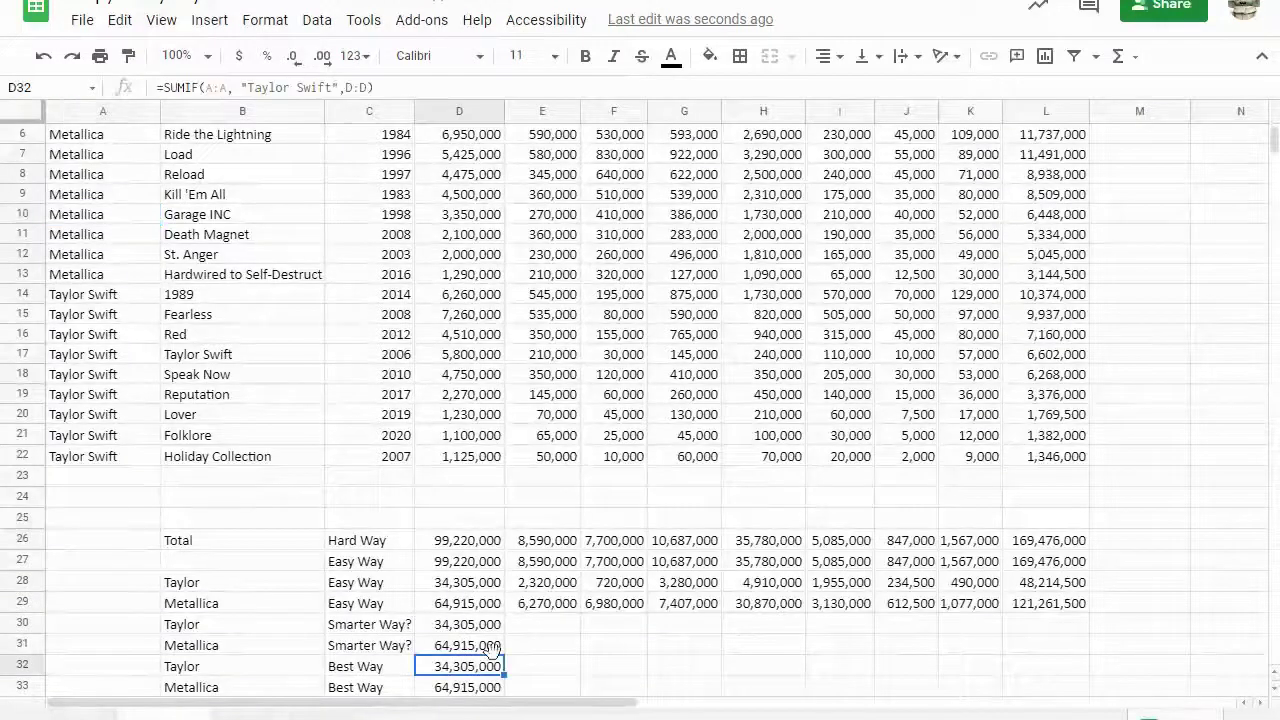
{"action": "key", "text": "F2"}
{"action": "key", "text": "BackSpace"}
{"action": "key", "text": "BackSpace"}
{"action": "key", "text": "BackSpace"}
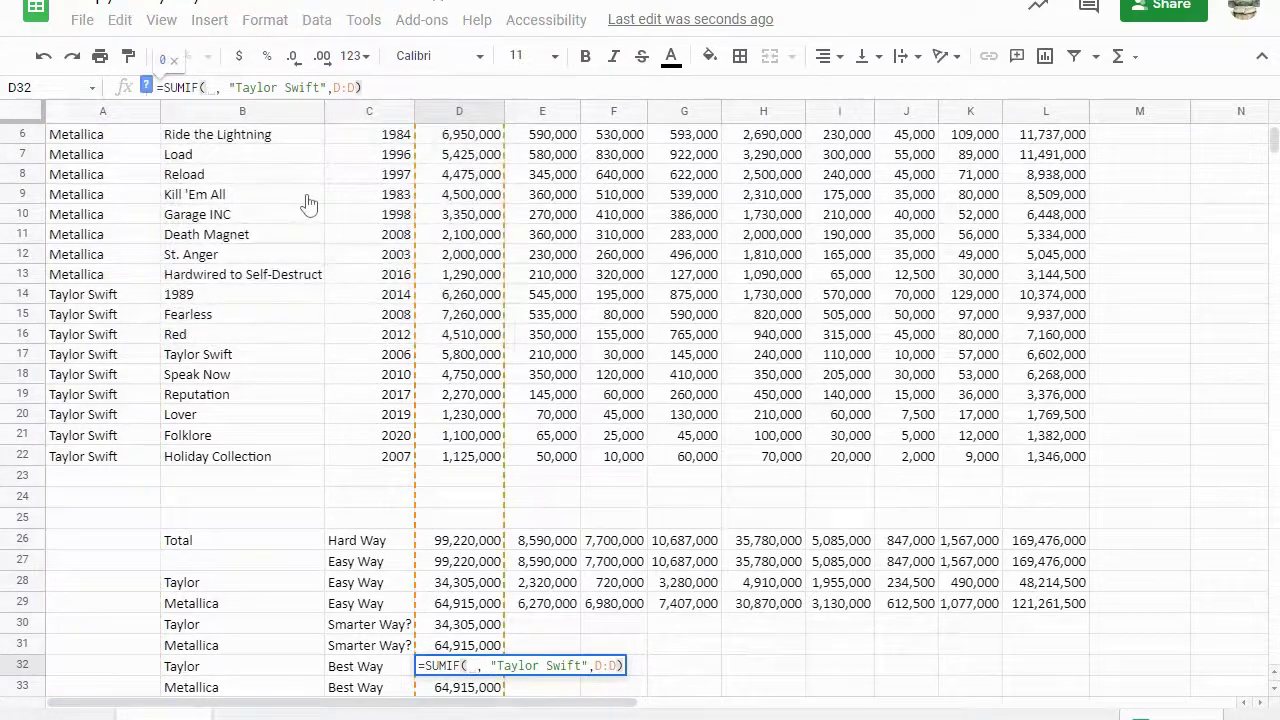
{"action": "type", "text": "Nam"}
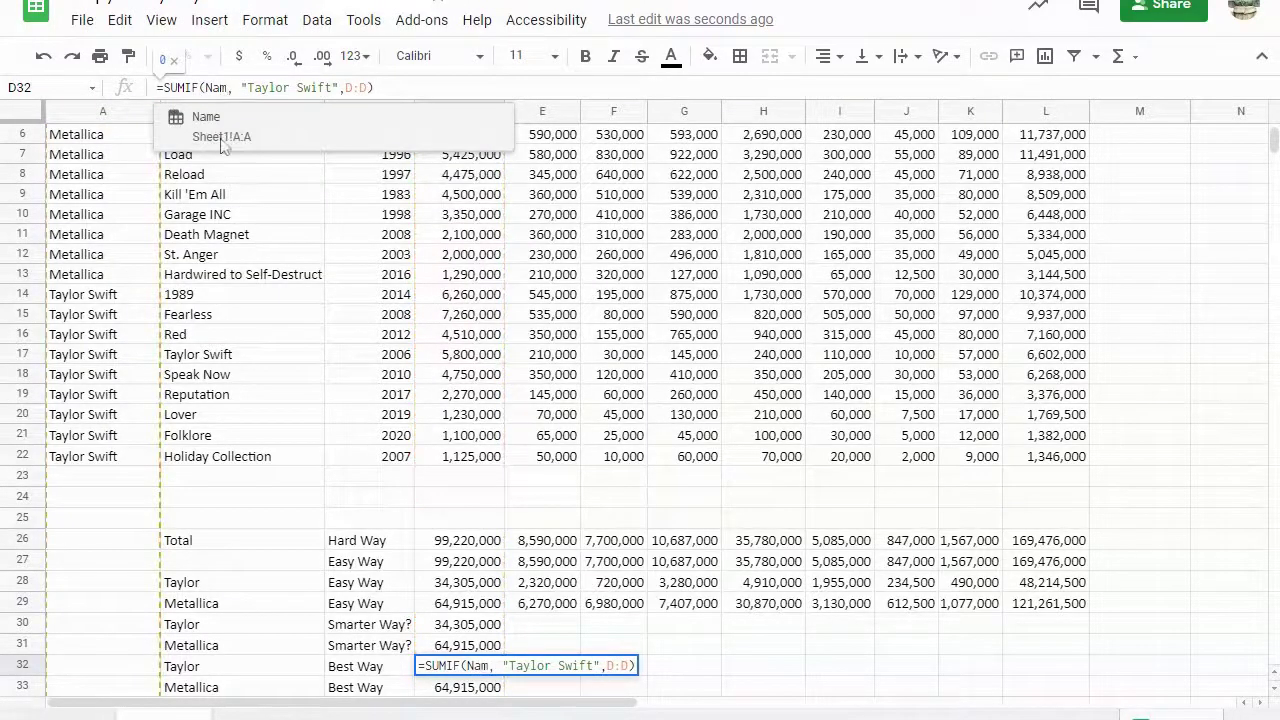
{"action": "left_click", "coordinate": [235, 132]}
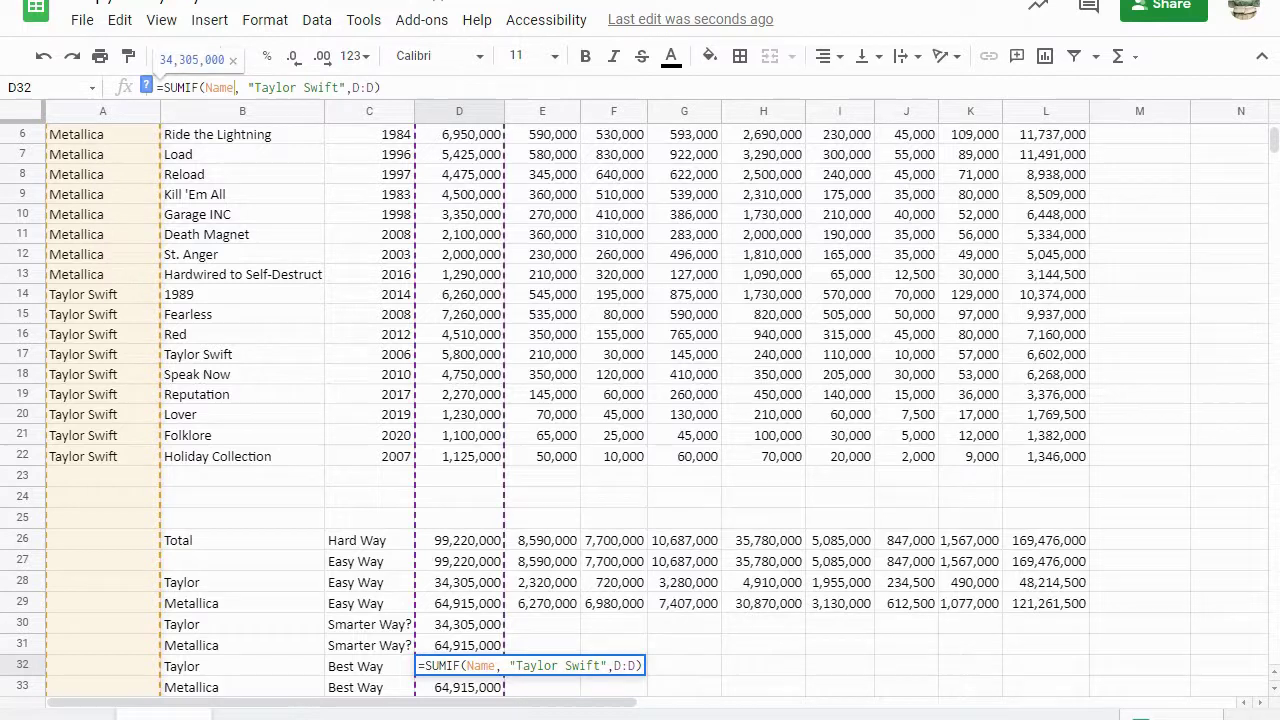
{"action": "key", "text": "Return"}
{"action": "key", "text": "Return"}
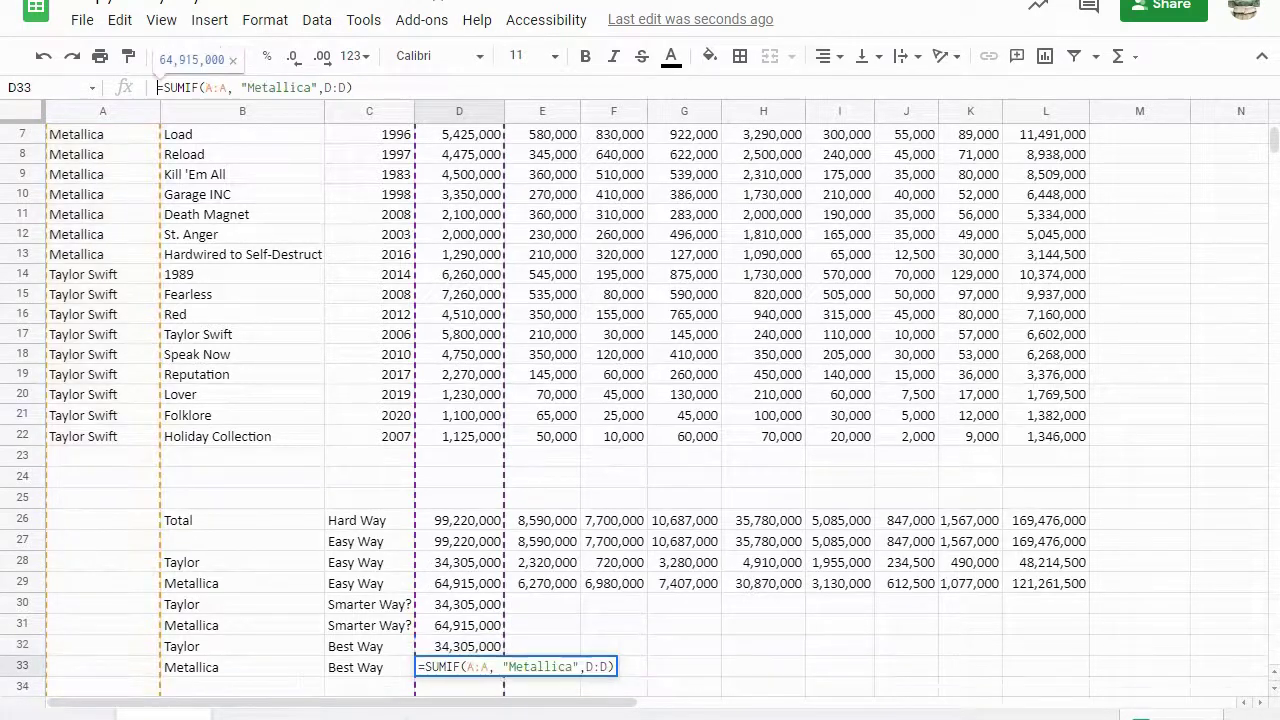
Replace A:A with Name in Metallica's Best Way SUMIF in D33.
{"action": "left_click", "coordinate": [735, 648]}
{"action": "left_click", "coordinate": [474, 670]}
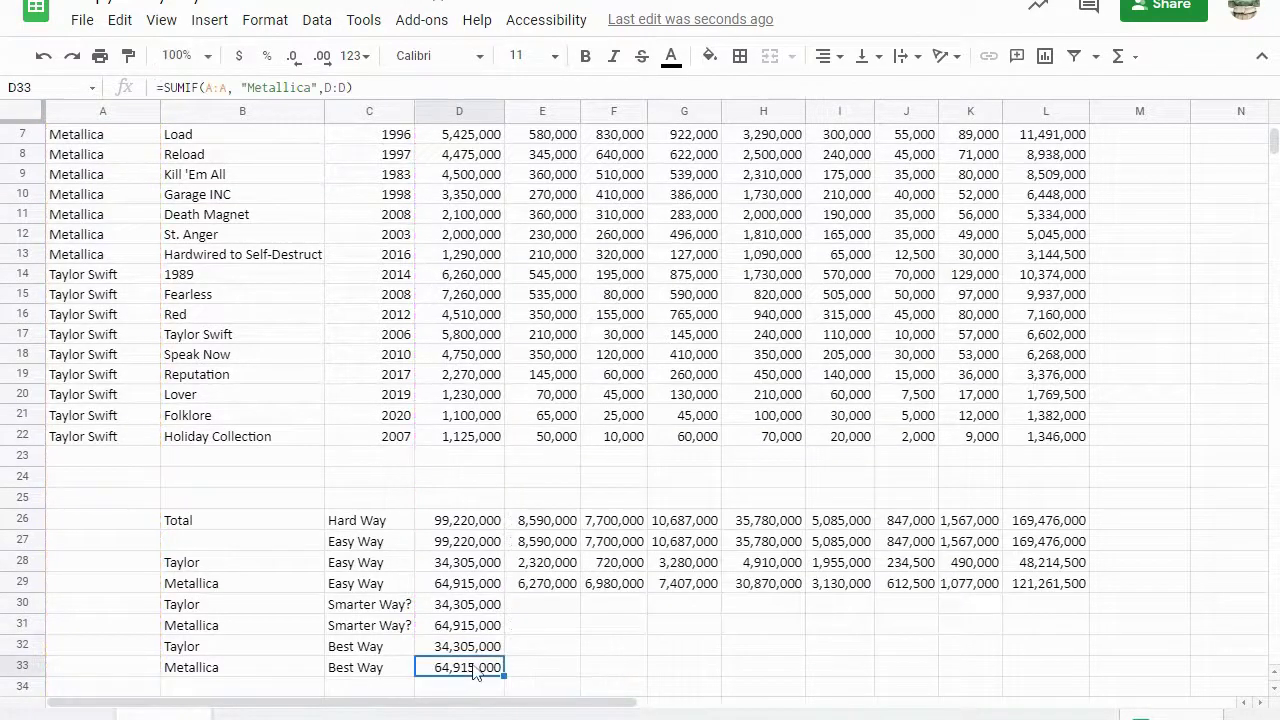
{"action": "key", "text": "Return"}
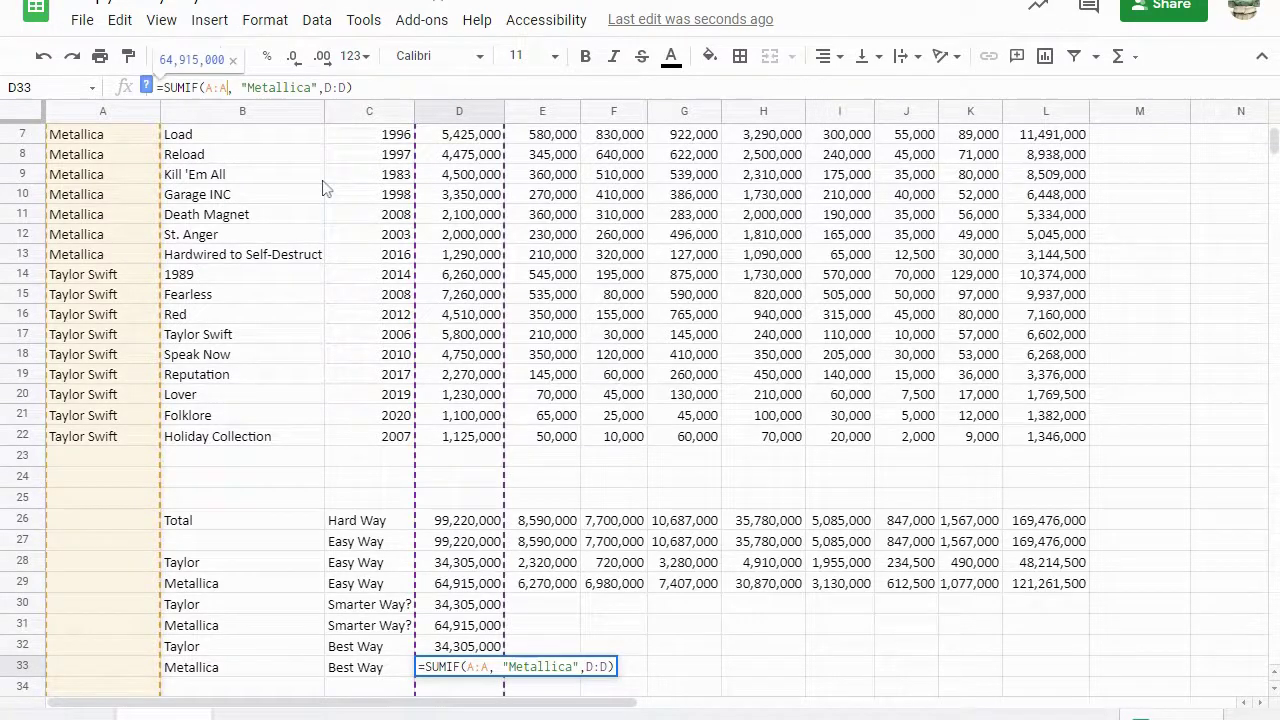
{"action": "key", "text": "BackSpace"}
{"action": "key", "text": "BackSpace"}
{"action": "key", "text": "BackSpace"}
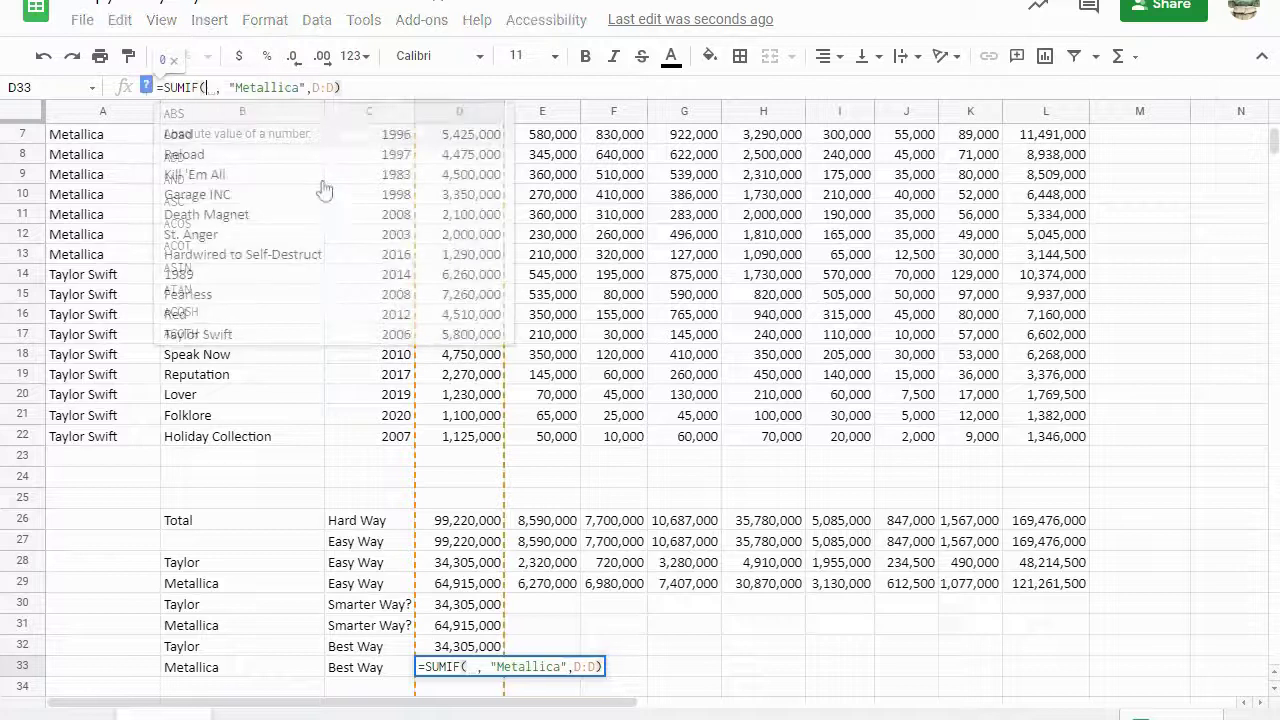
{"action": "type", "text": "Name"}
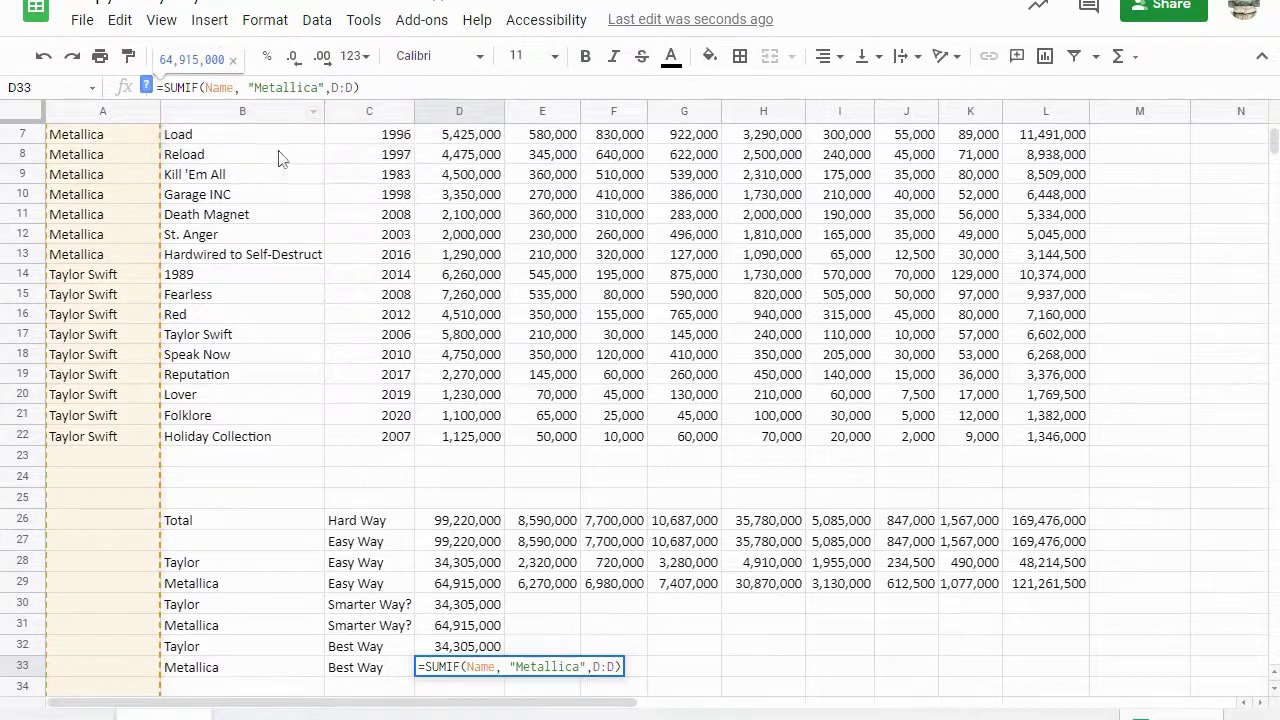
{"action": "key", "text": "Return"}
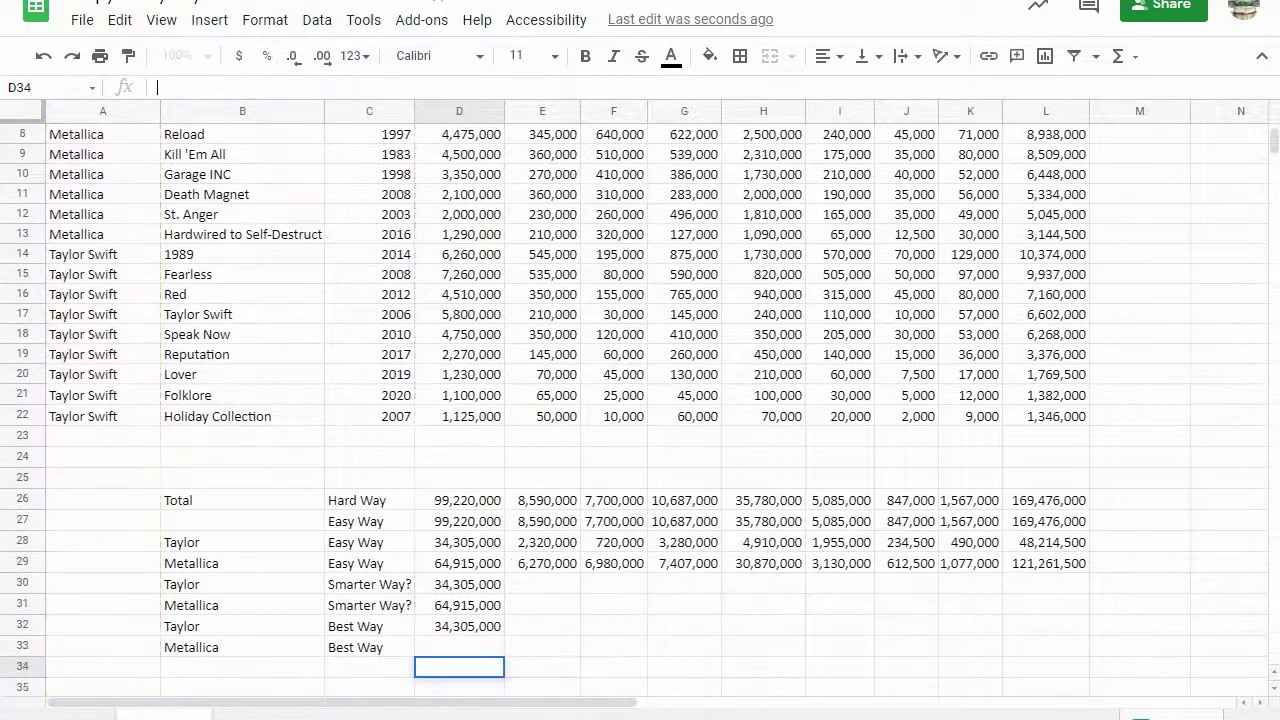
Fill the D32:D33 Best Way SUMIF formulas across to column L.
{"action": "double_click", "coordinate": [462, 626]}
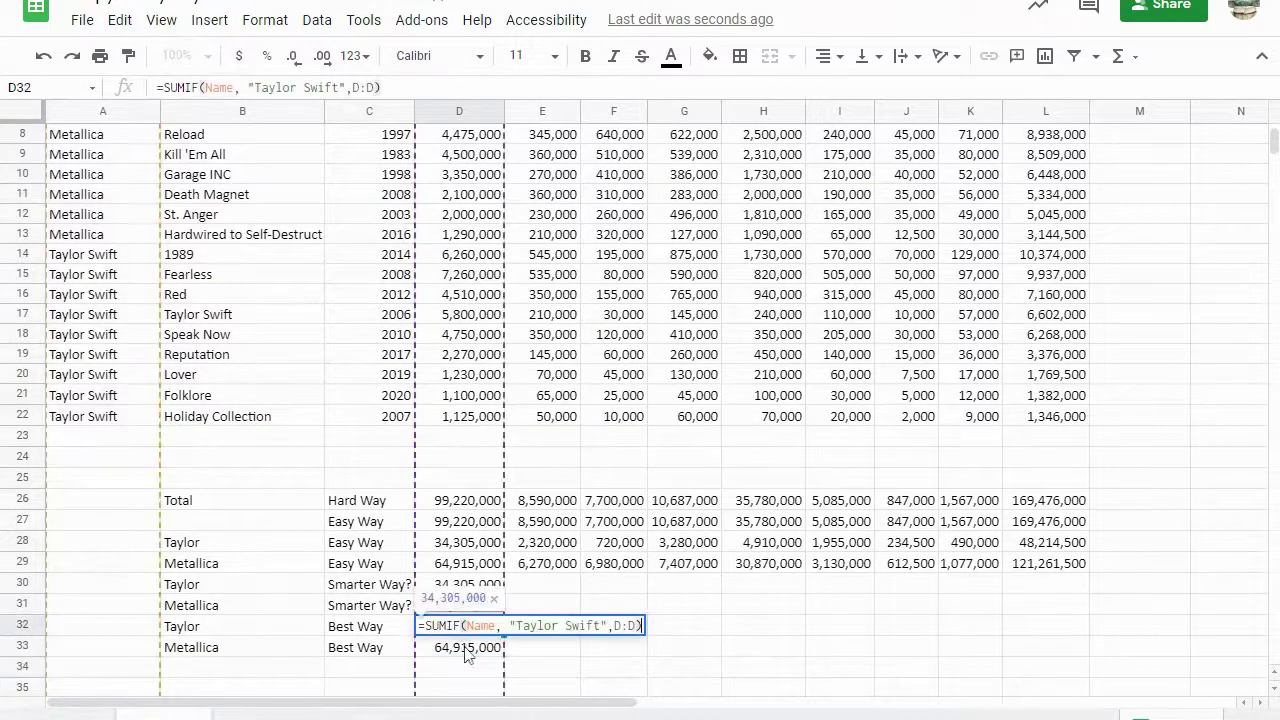
{"action": "key", "text": "Escape"}
{"action": "left_click", "coordinate": [460, 655], "text": "shift"}
{"action": "left_click_drag", "start_coordinate": [504, 655], "coordinate": [1043, 688]}
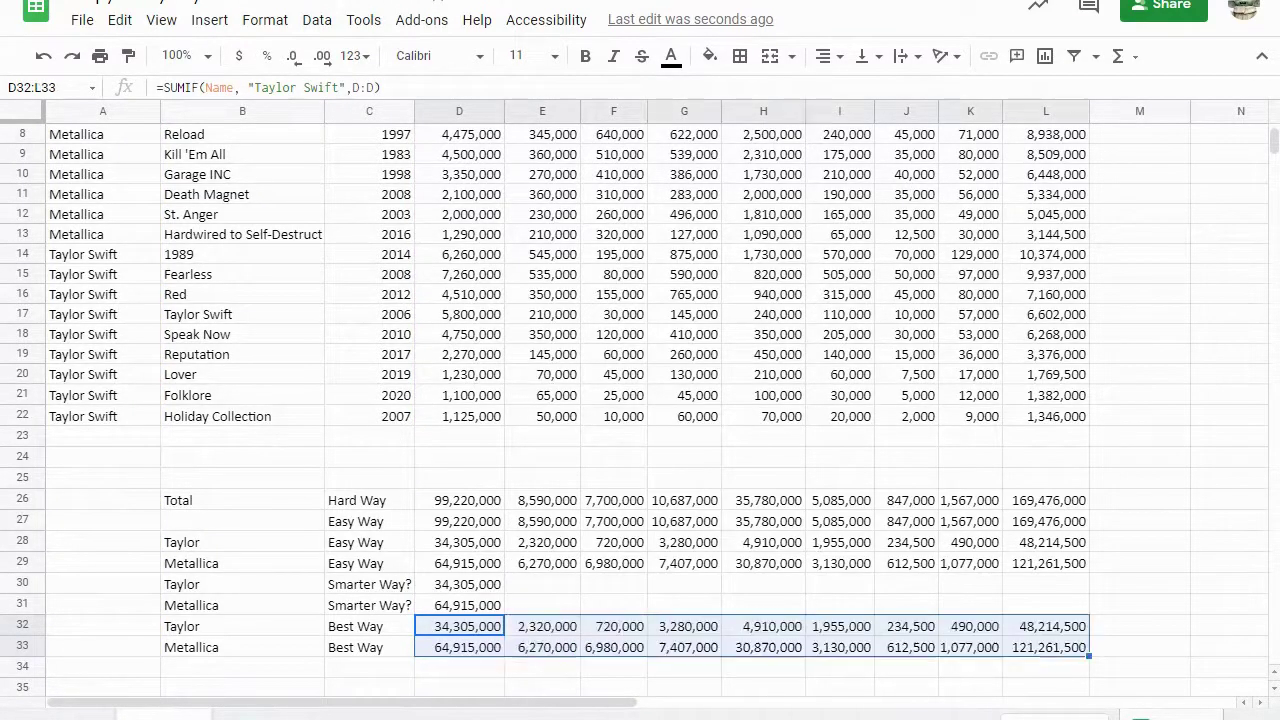
{"action": "left_click", "coordinate": [1043, 688]}
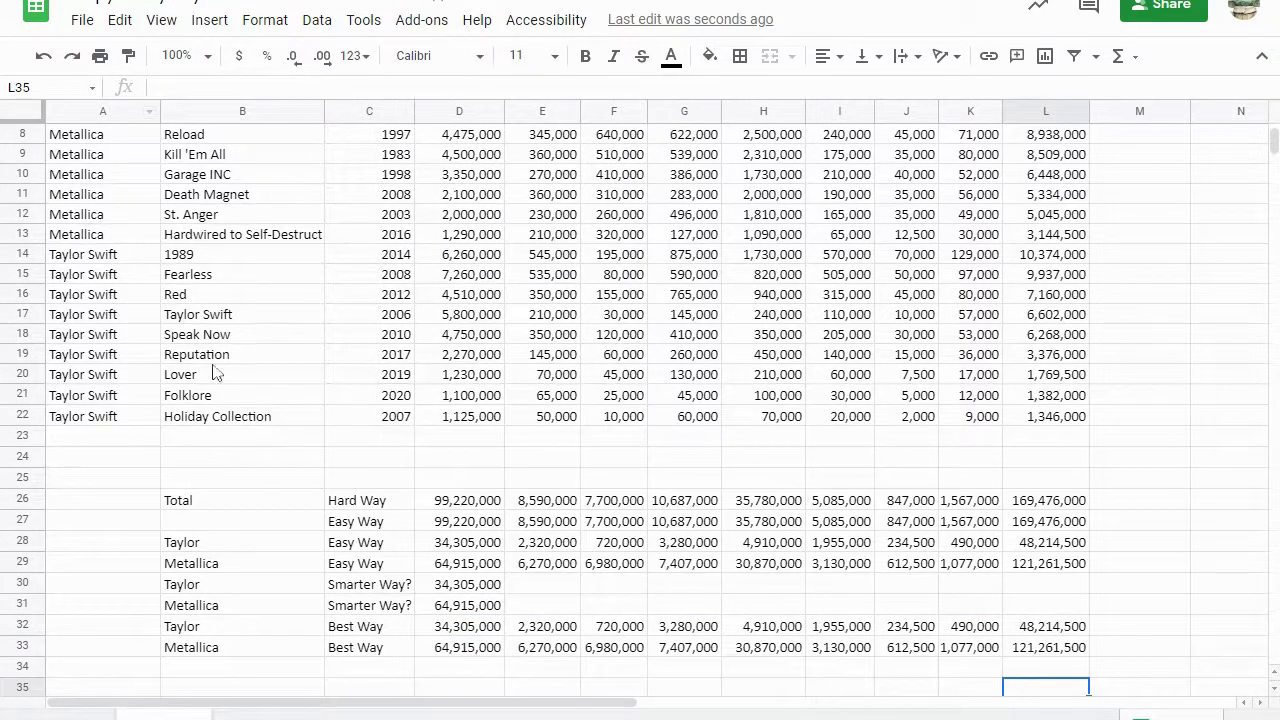
Check the Taylor and Metallica formulas in D32:E33, e.g. E33's 6,270,000.
{"action": "left_click", "coordinate": [467, 627]}
{"action": "left_click", "coordinate": [465, 648]}
{"action": "left_click", "coordinate": [566, 630]}
{"action": "left_click", "coordinate": [552, 648]}
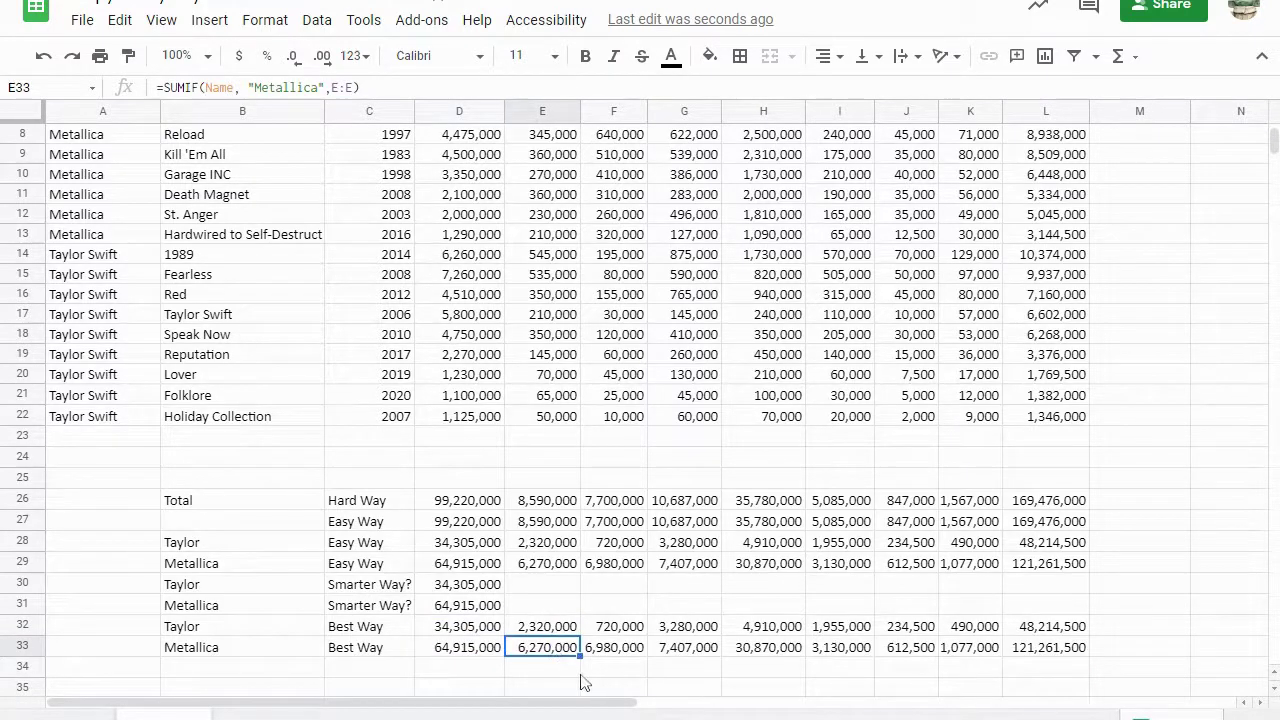
{"action": "left_click", "coordinate": [549, 669]}
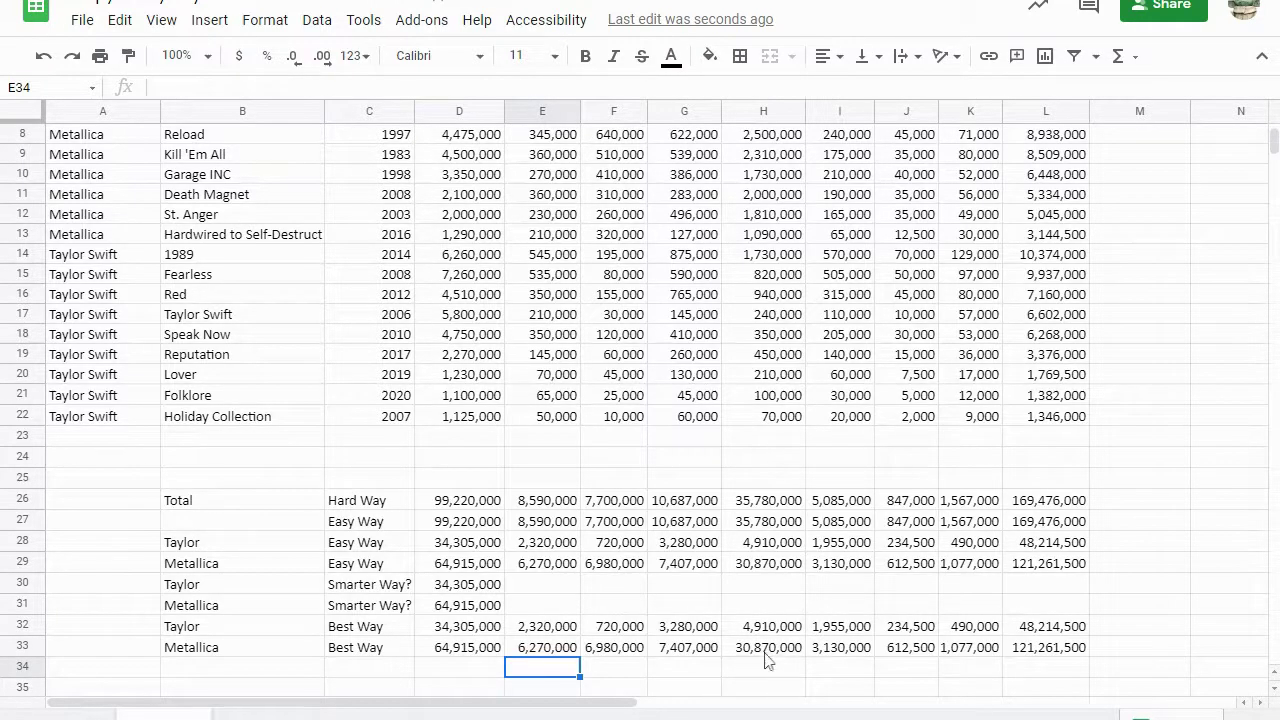
{"action": "scroll", "coordinate": [257, 303], "scroll_direction": "up", "scroll_amount": 2}
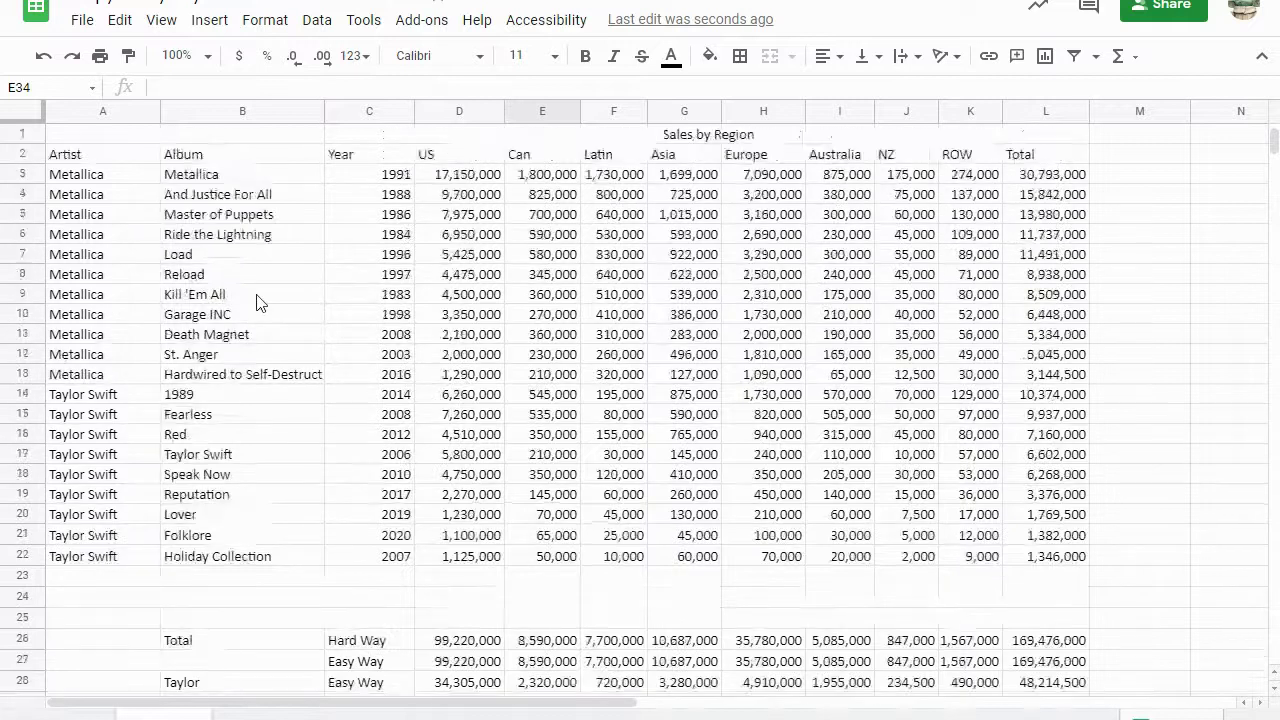
{"action": "left_click", "coordinate": [80, 156]}
{"action": "left_click", "coordinate": [1040, 558], "text": "shift"}
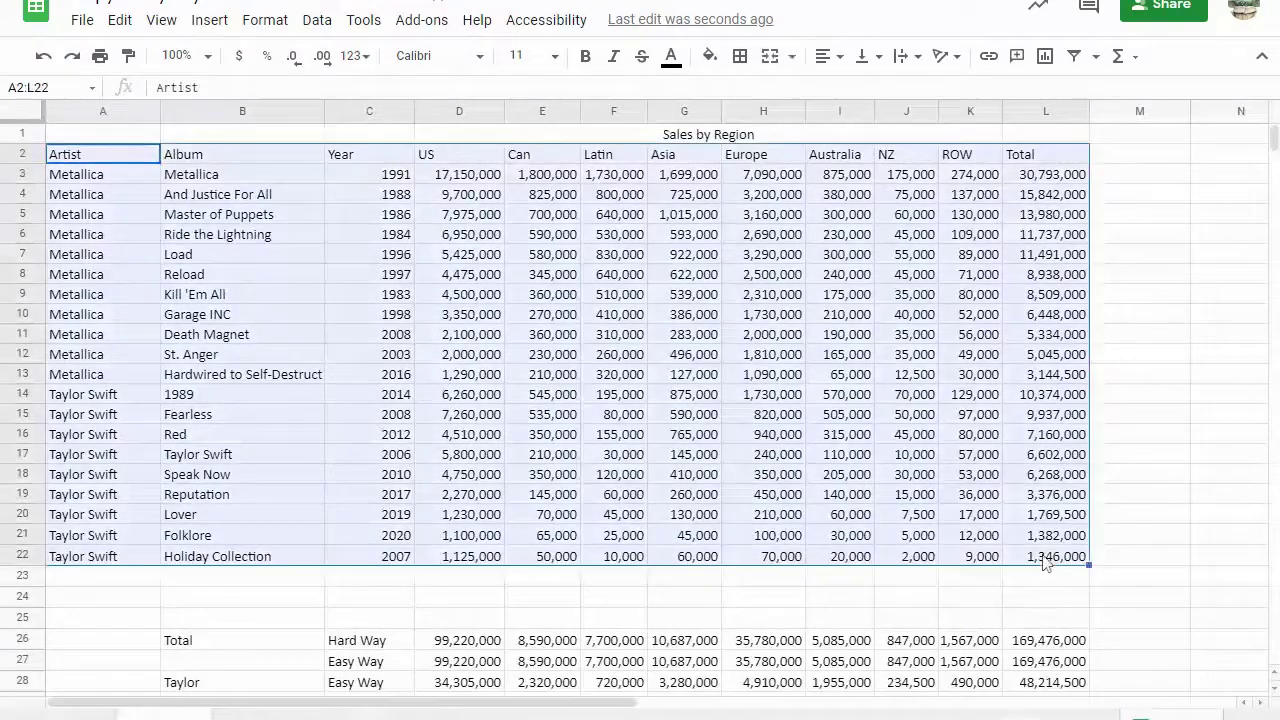
{"action": "left_click", "coordinate": [317, 20]}
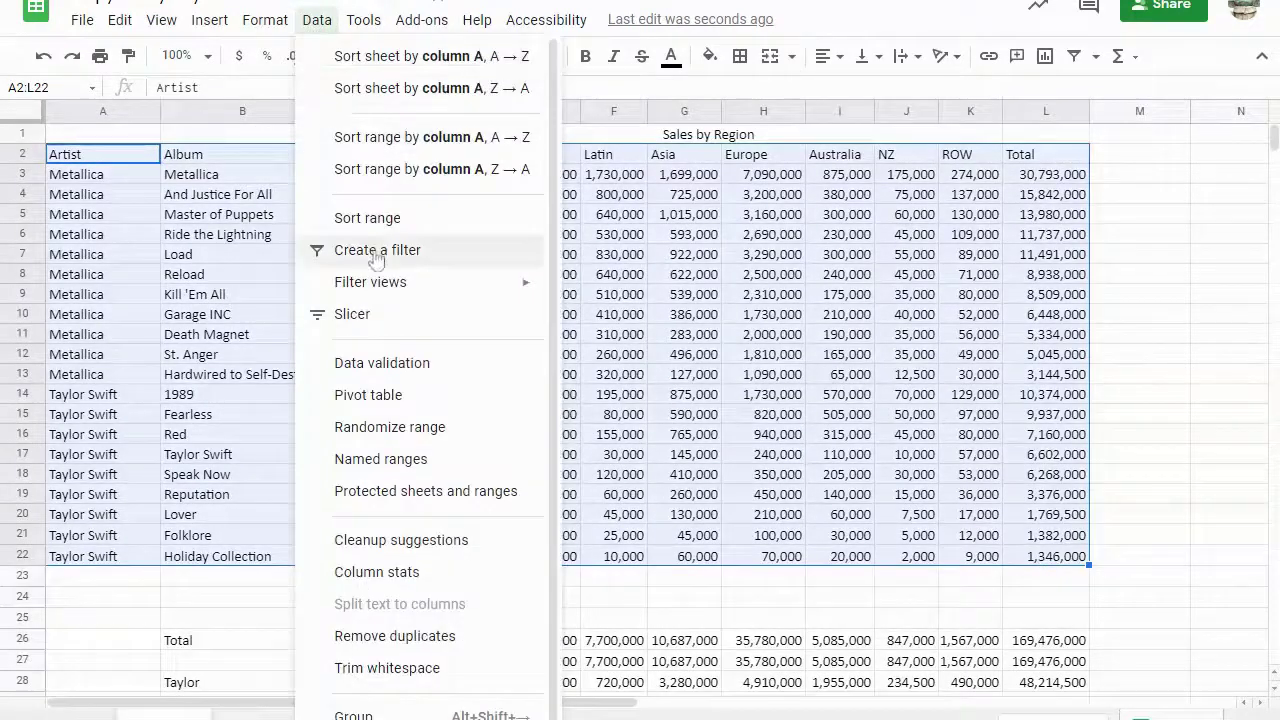
{"action": "left_click", "coordinate": [378, 217]}
{"action": "left_click", "coordinate": [418, 284]}
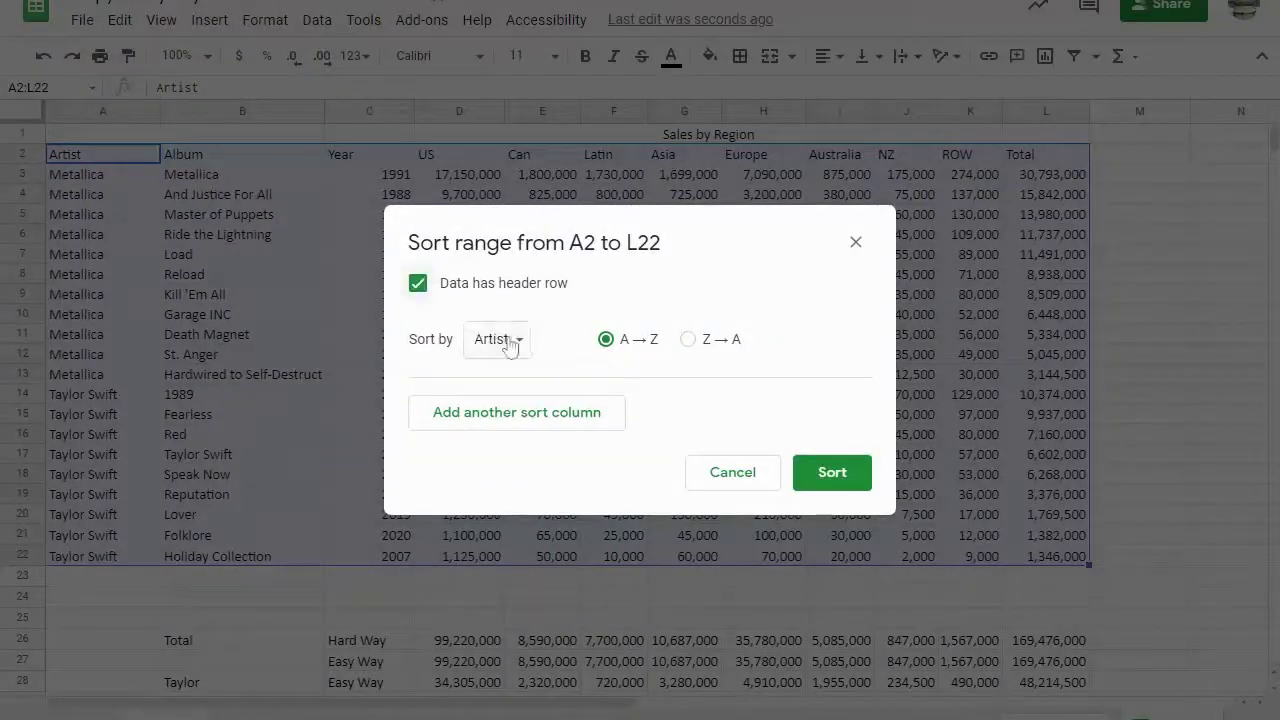
{"action": "left_click", "coordinate": [514, 339]}
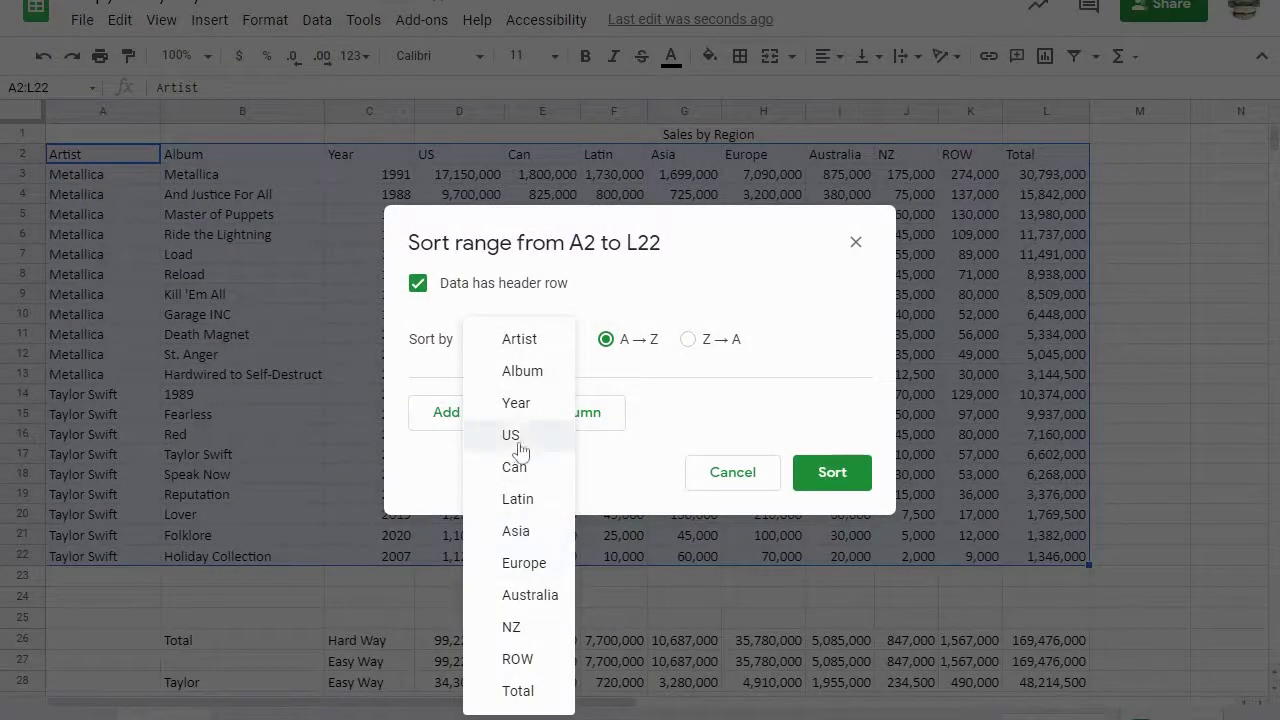
{"action": "left_click", "coordinate": [514, 404]}
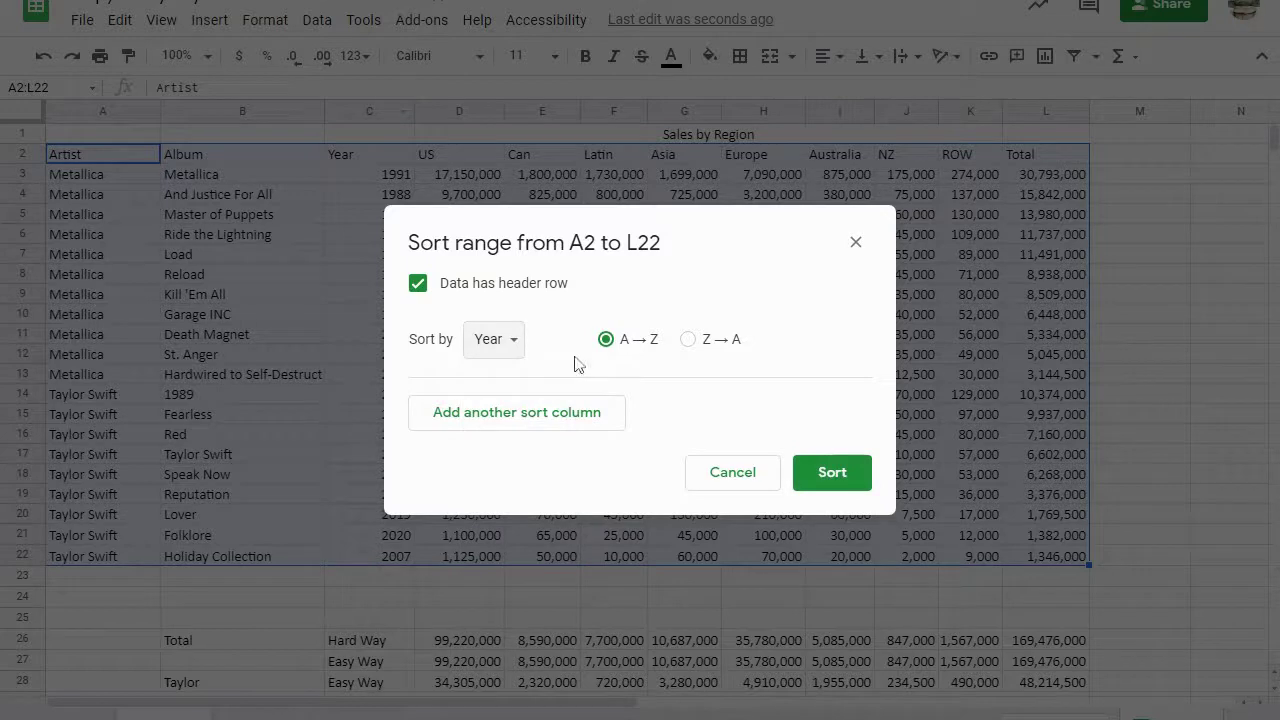
{"action": "left_click", "coordinate": [831, 471]}
{"action": "scroll", "coordinate": [1066, 703], "scroll_direction": "down", "scroll_amount": 3}
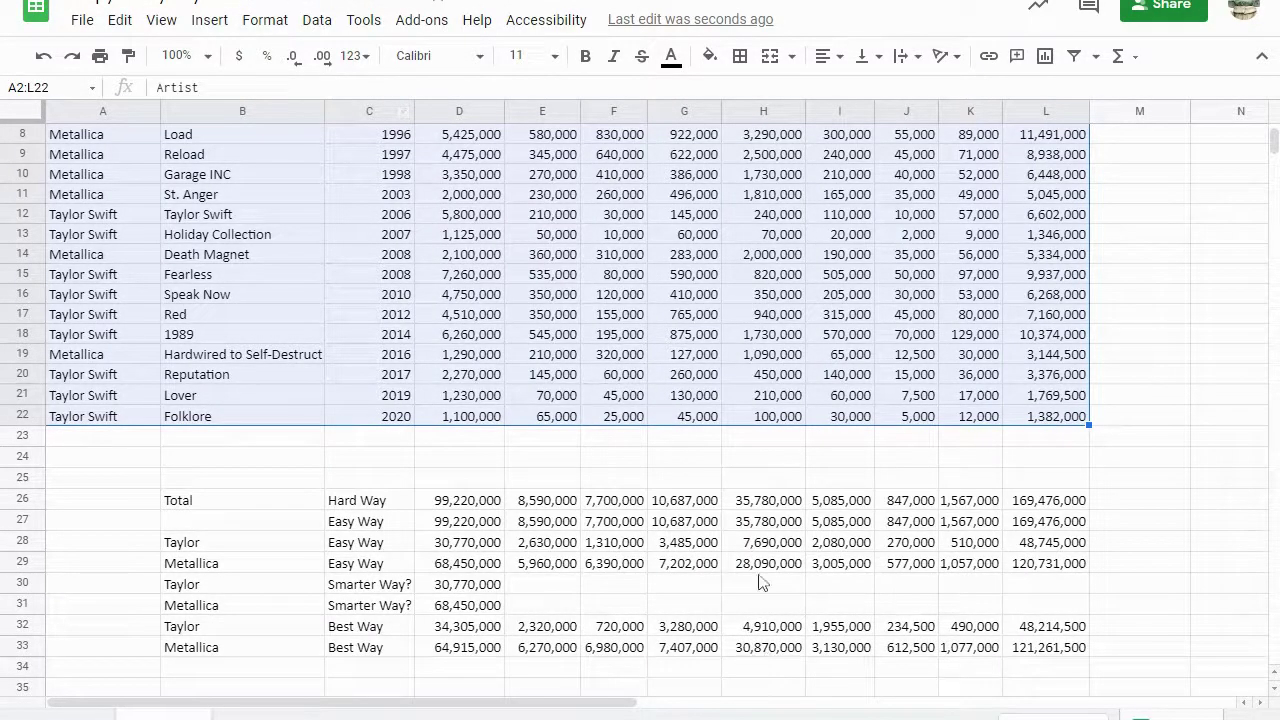
{"action": "left_click", "coordinate": [762, 543]}
{"action": "left_click", "coordinate": [770, 565]}
{"action": "left_click", "coordinate": [765, 545]}
{"action": "left_click", "coordinate": [766, 564]}
{"action": "left_click", "coordinate": [766, 546]}
{"action": "key", "text": "ctrl+z"}
{"action": "scroll", "coordinate": [815, 615], "scroll_direction": "down", "scroll_amount": 2}
{"action": "scroll", "coordinate": [815, 615], "scroll_direction": "down", "scroll_amount": 2}
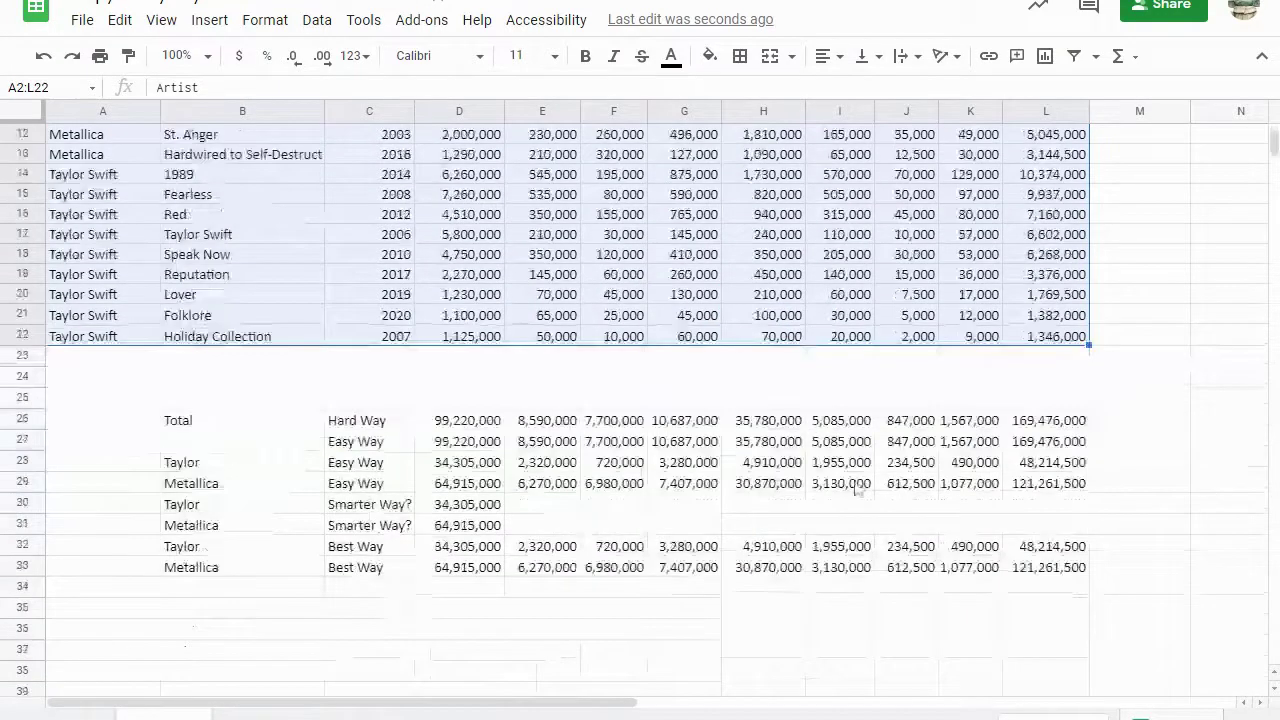
{"action": "left_click", "coordinate": [780, 628]}
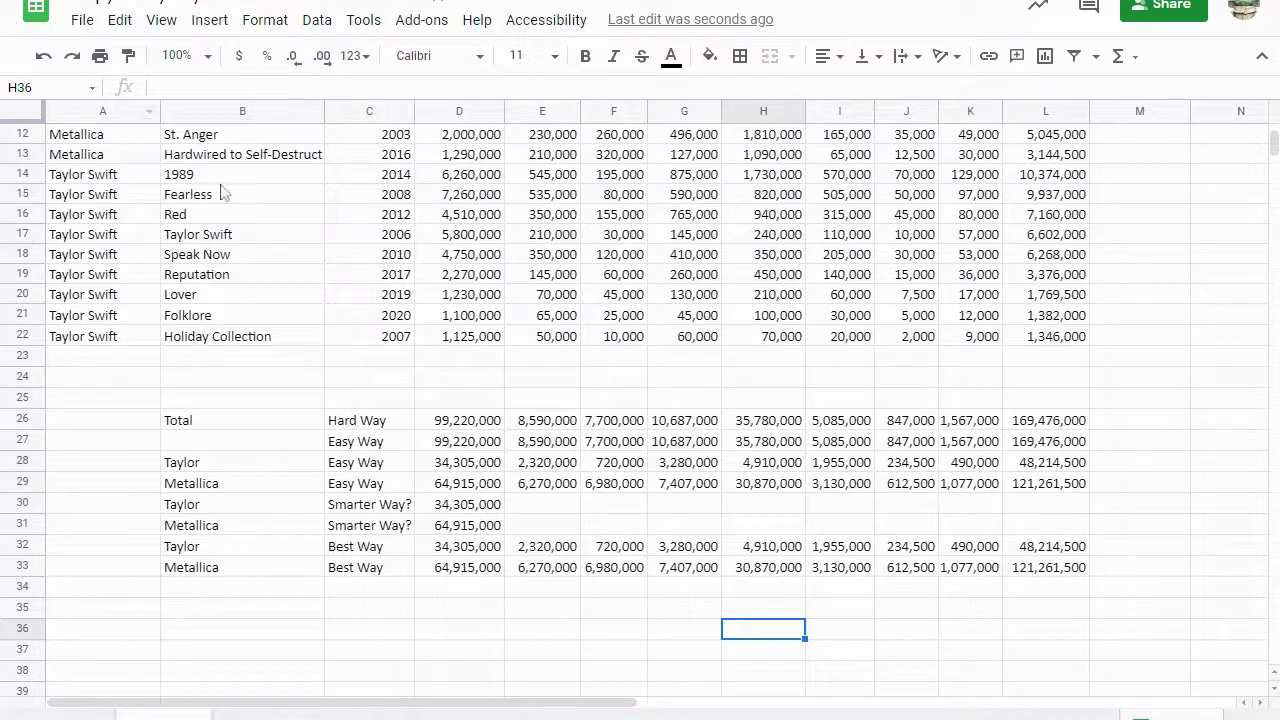
{"action": "left_click", "coordinate": [472, 548]}
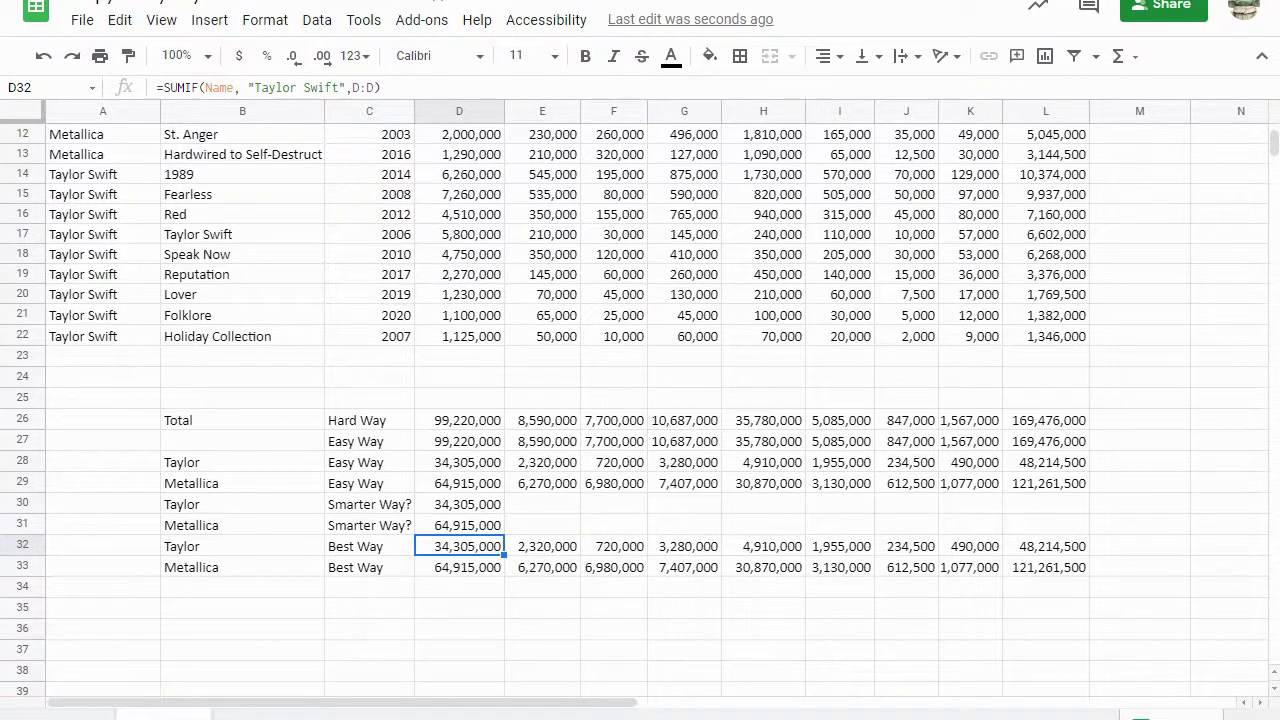
{"action": "left_click", "coordinate": [469, 566]}
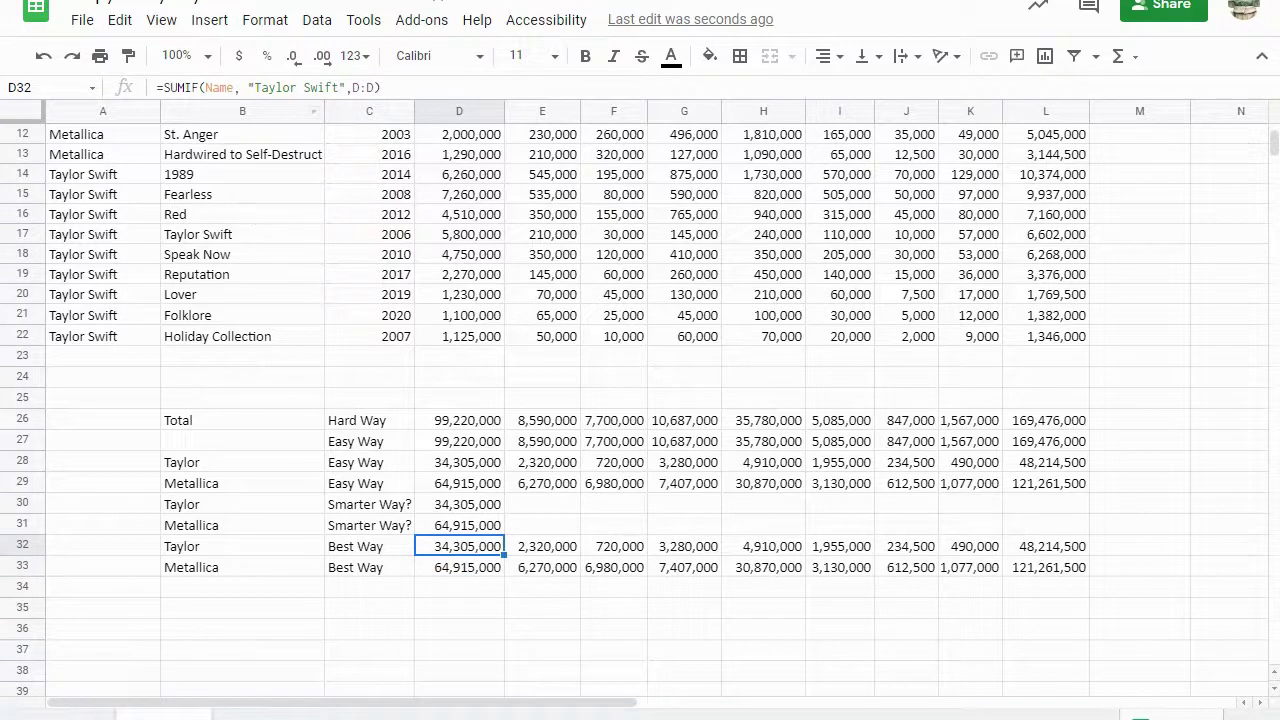